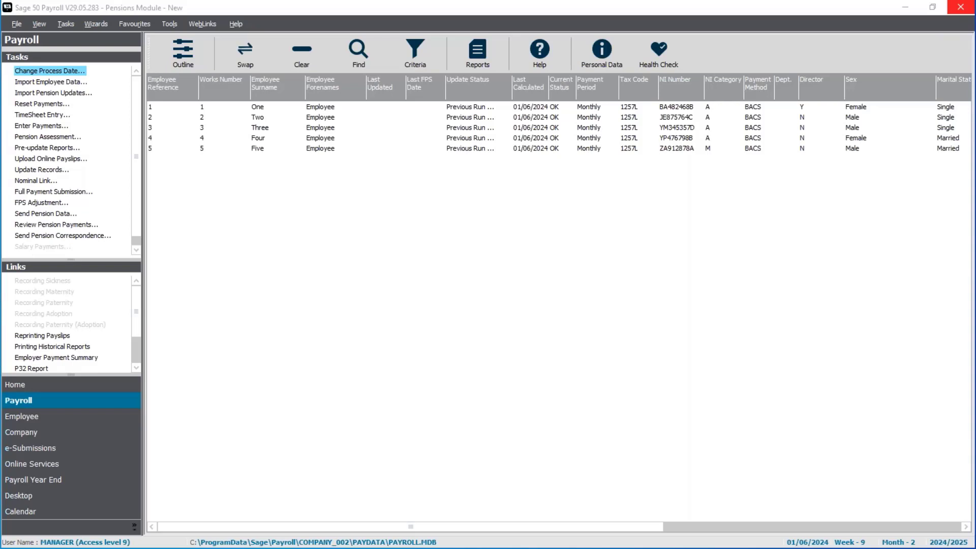
Check the pension scheme details in employee 1's record, and close the record
double_click(248, 109)
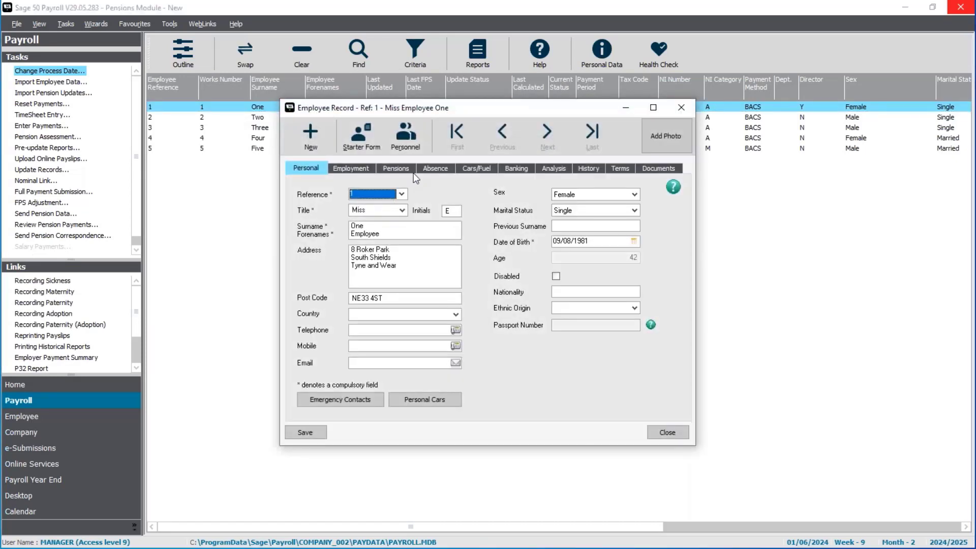
click(405, 170)
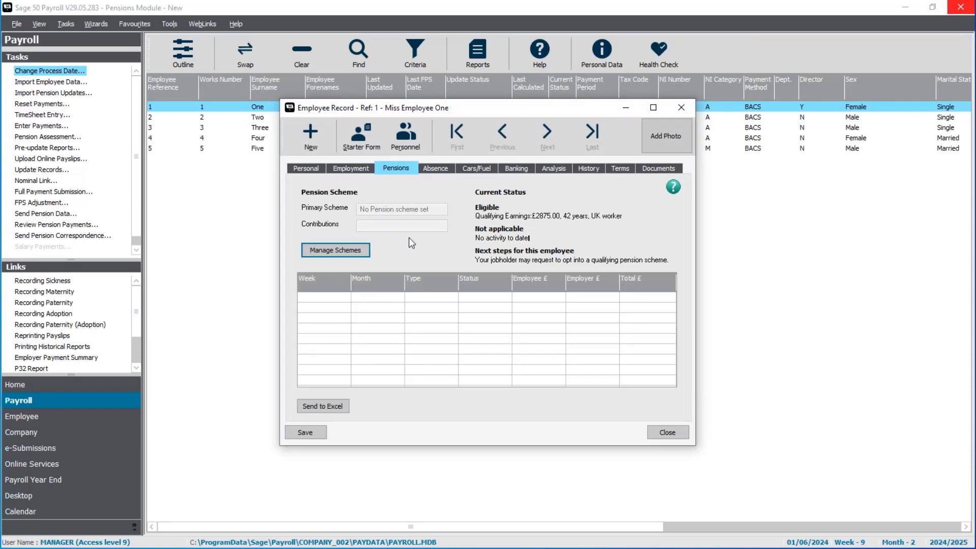
click(667, 433)
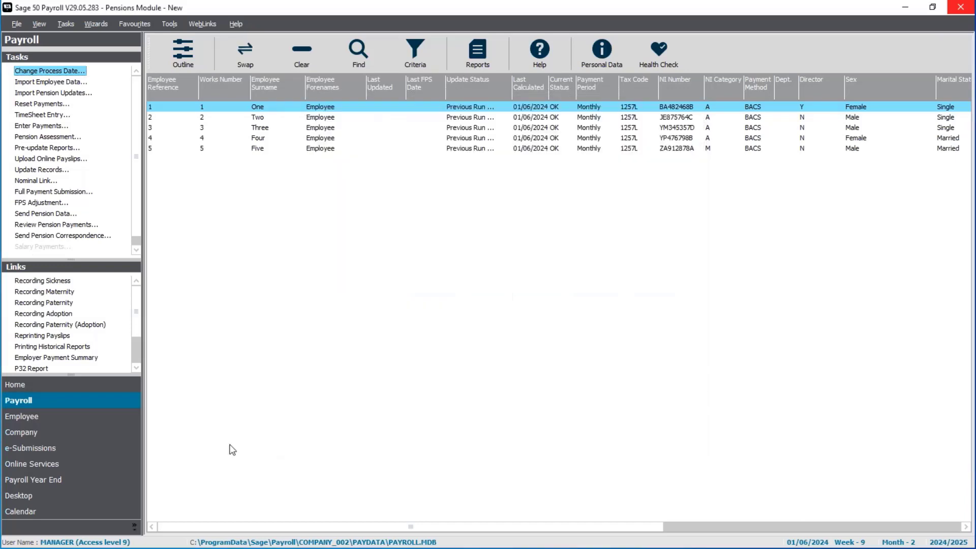
Review the company's list of pension schemes, including the NEST Pension, and close it
click(73, 433)
click(43, 82)
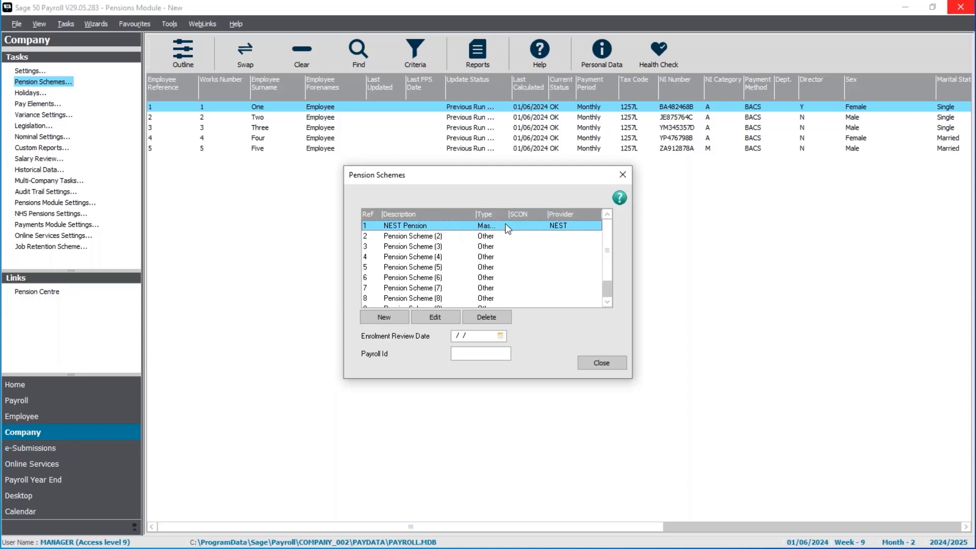
click(617, 365)
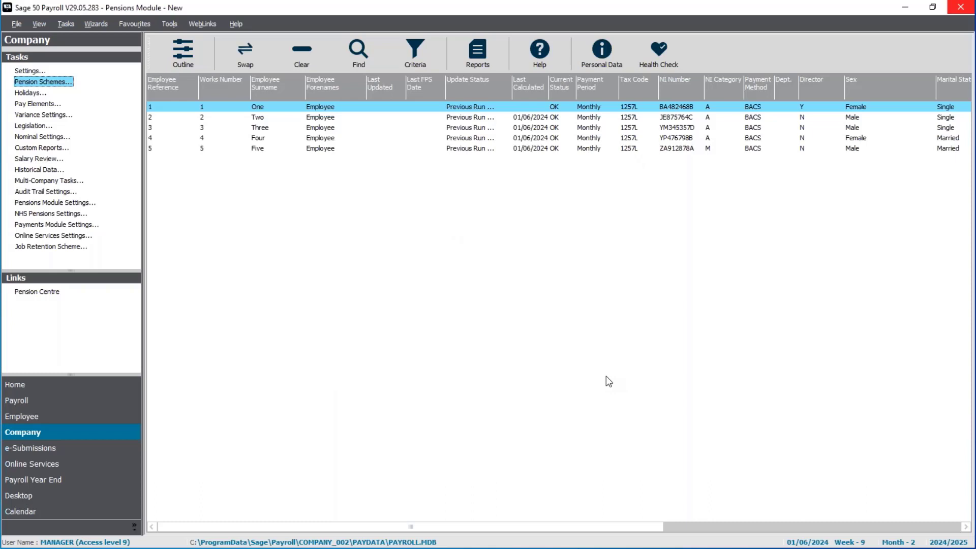
Confirm 01/06/2024 as the payroll process date and clear the employee selection
click(41, 402)
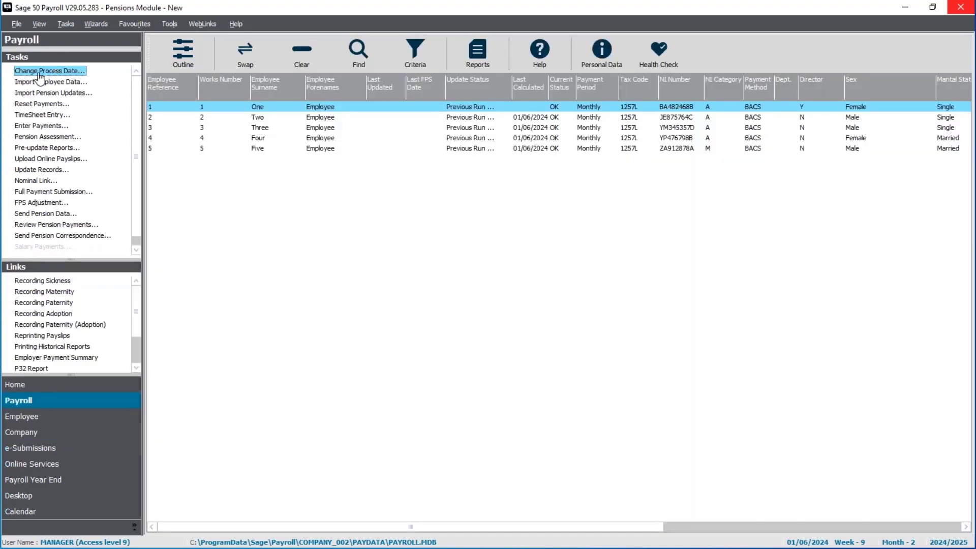
click(39, 74)
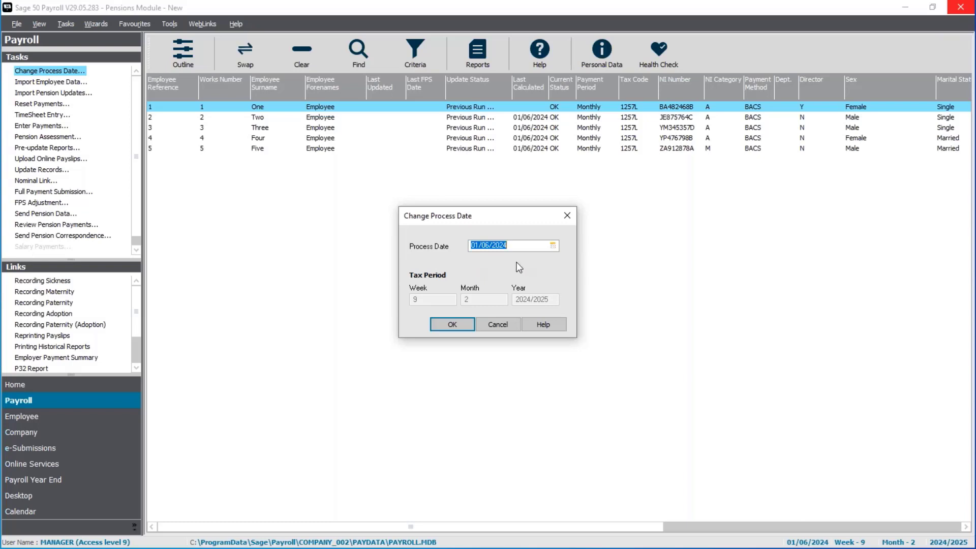
click(454, 323)
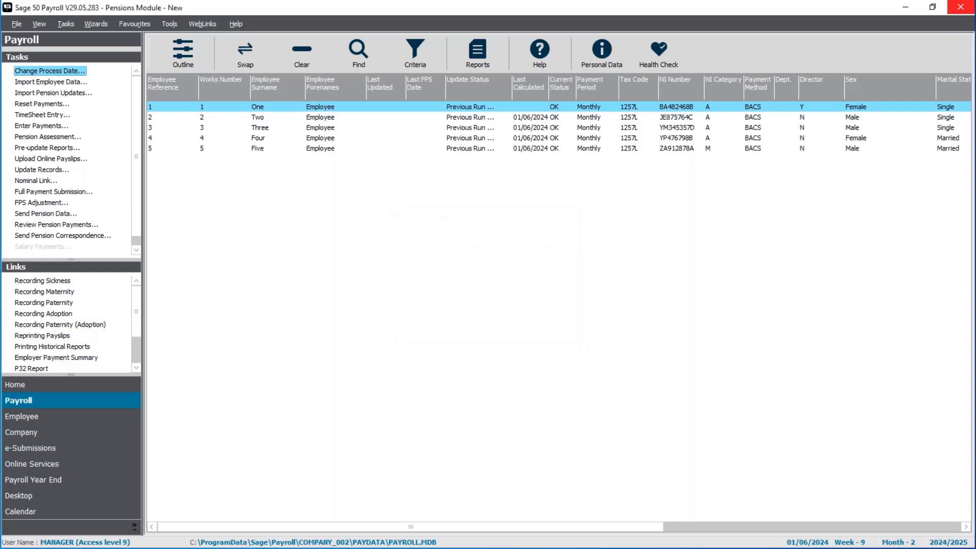
click(302, 51)
Open the company's Pensions Module Settings and accept the backup offer, keeping the default file types for the backup
click(95, 433)
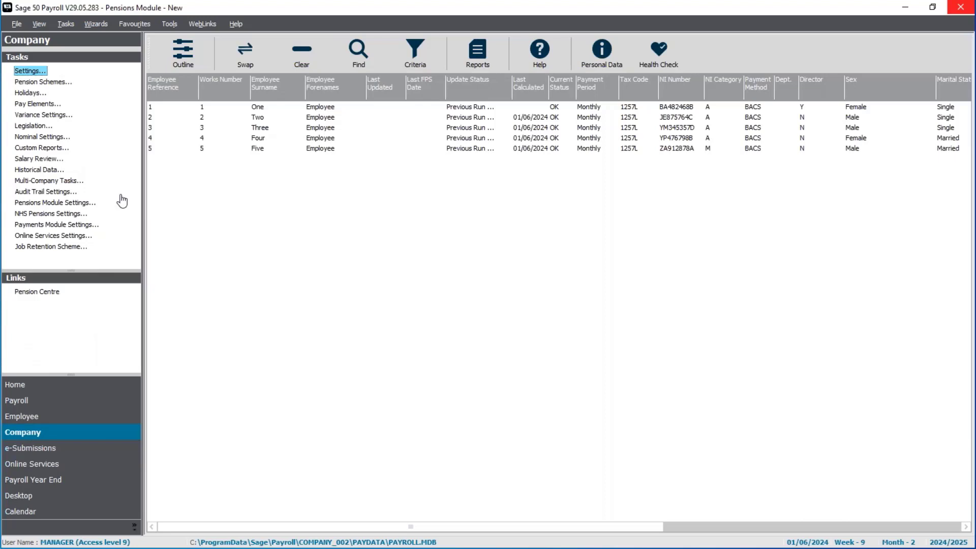
click(71, 204)
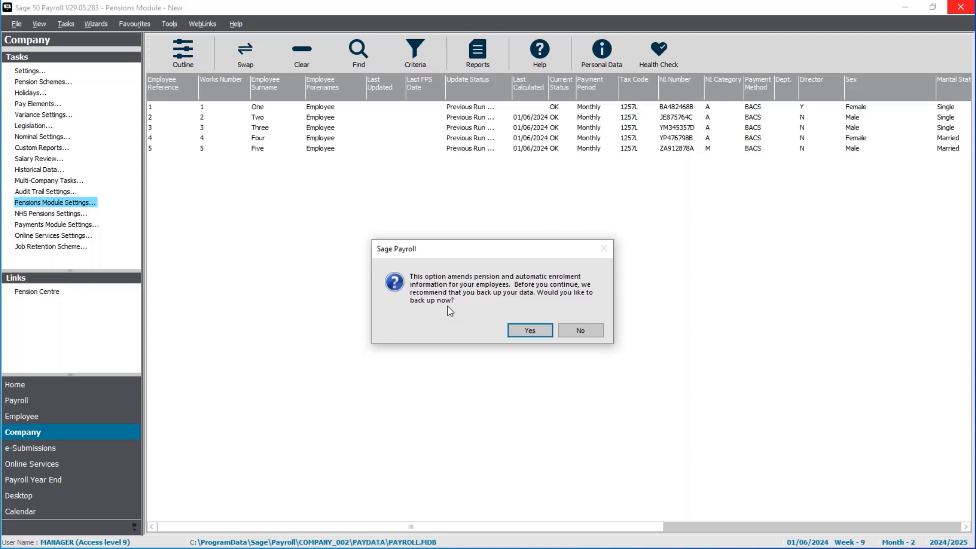
click(517, 331)
click(540, 372)
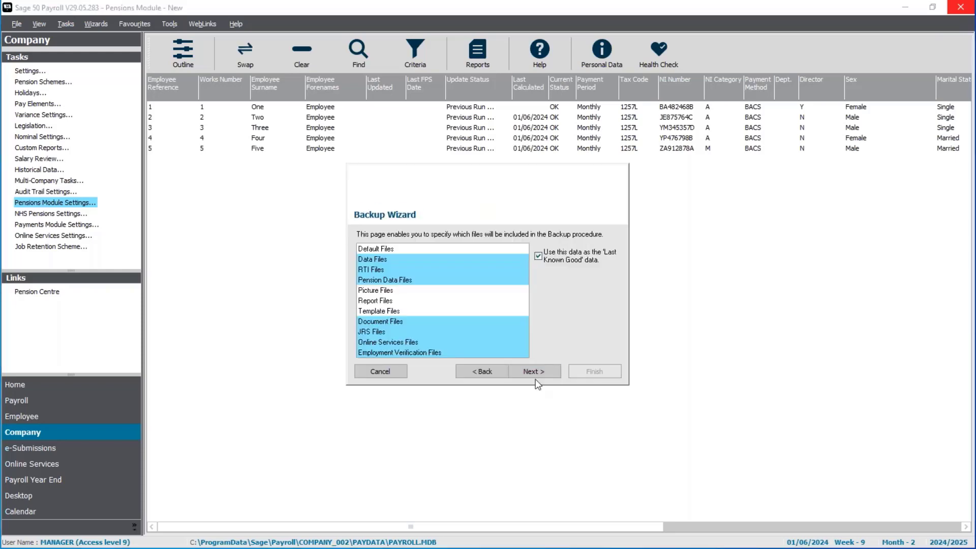
click(539, 371)
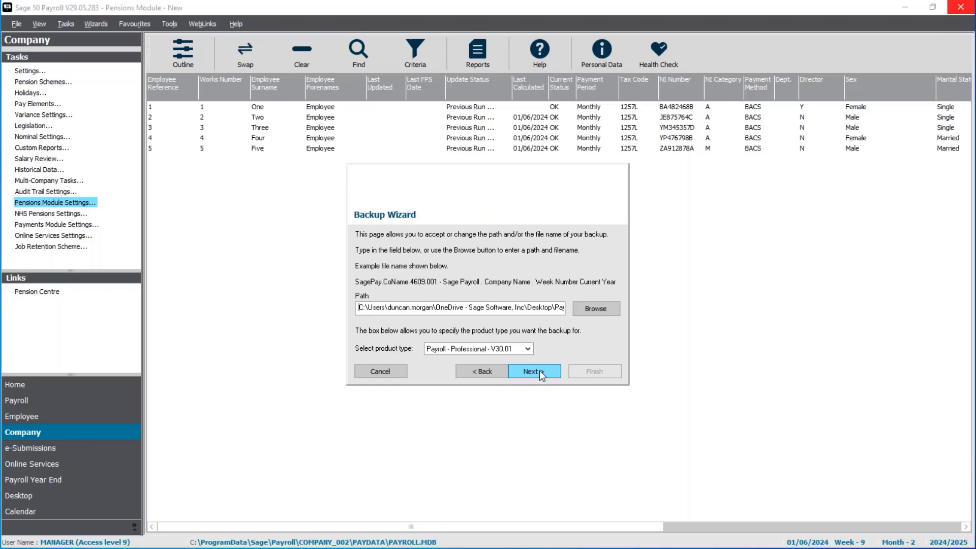
Prefix the suggested backup file name with "PM setup", save it in the Payroll backups folder and run the backup
click(596, 309)
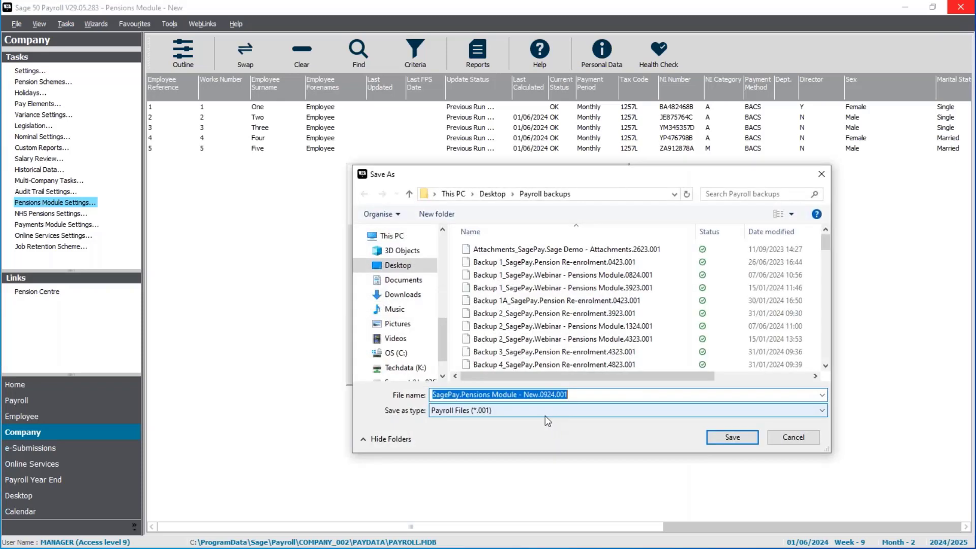
key(Home)
text(PM set)
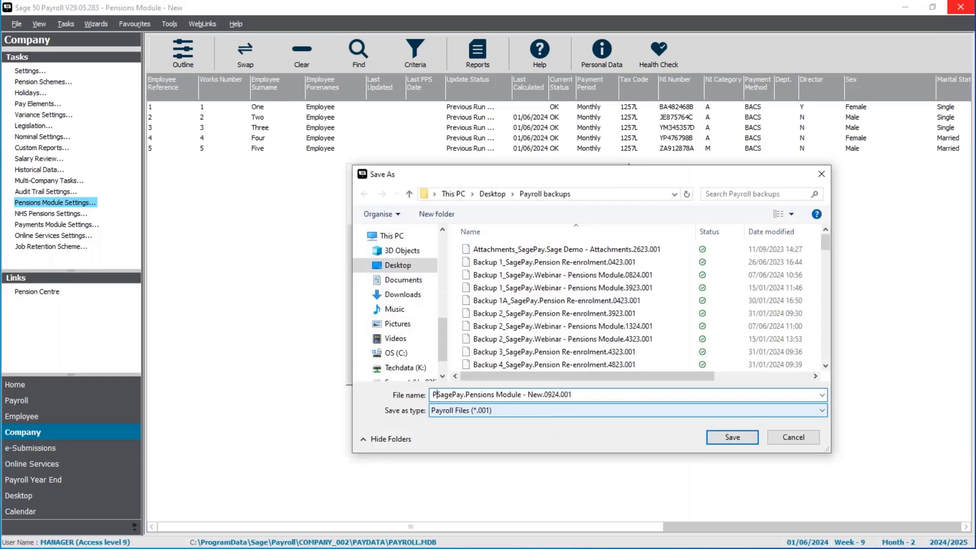
text(up)
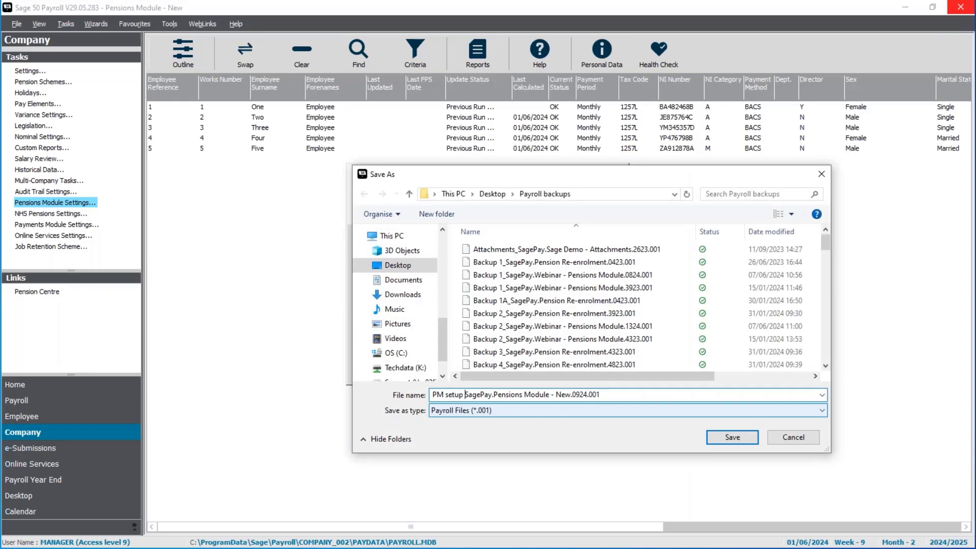
click(734, 441)
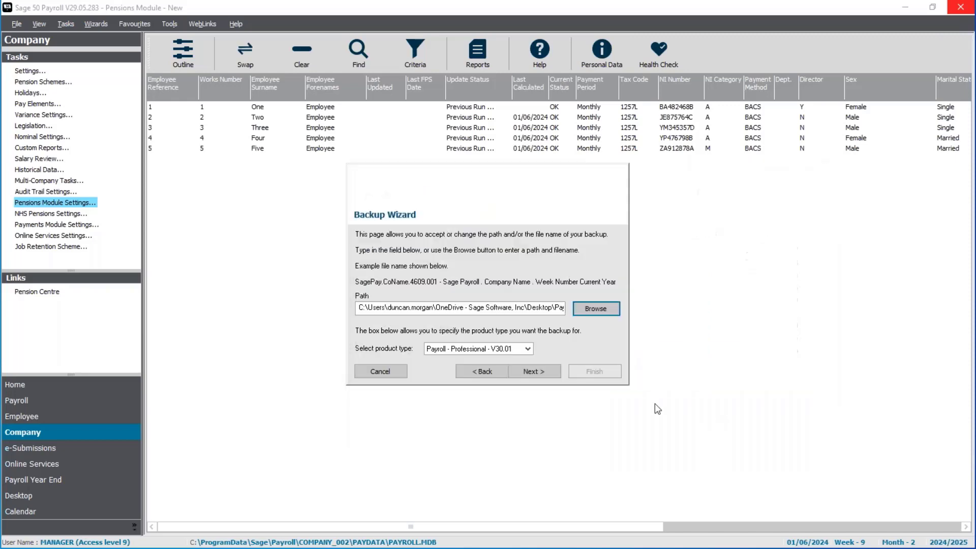
click(544, 374)
click(612, 371)
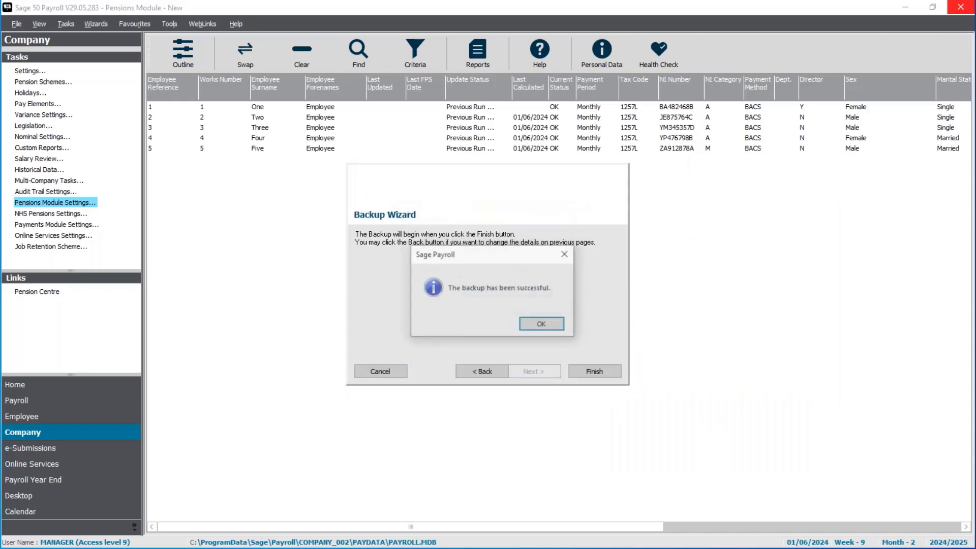
click(535, 322)
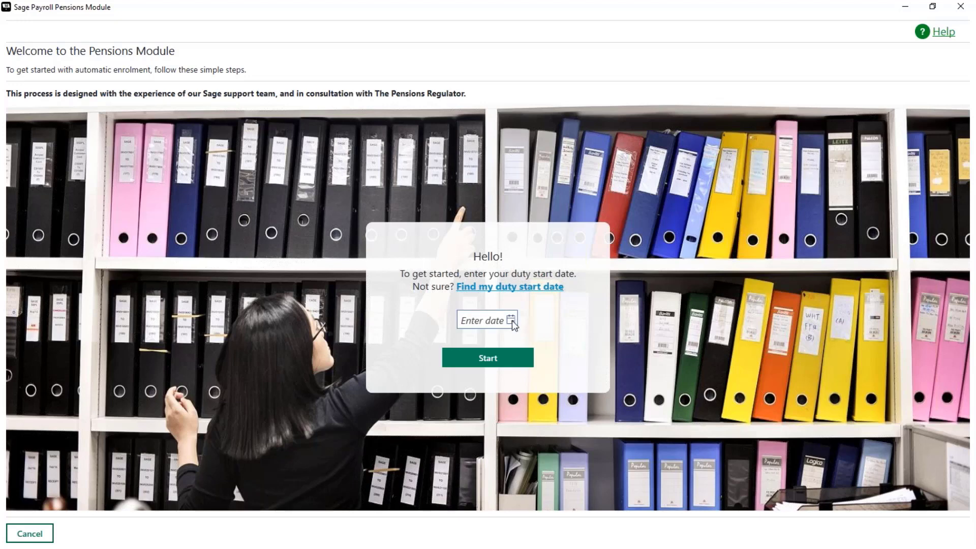
Start the Pensions Module setup with a duty start date of 01/06/2024 and decline to set up Pensions Data Exchange now
click(512, 320)
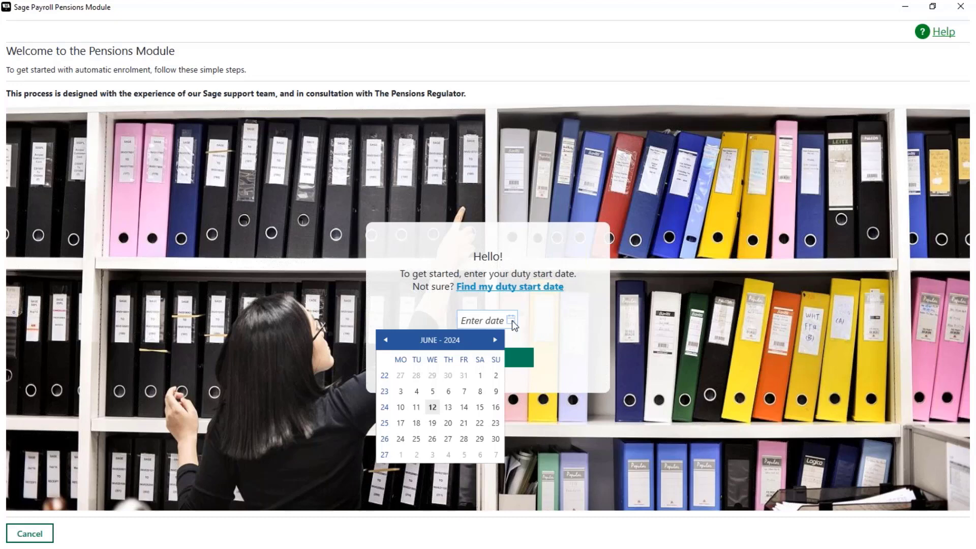
click(481, 377)
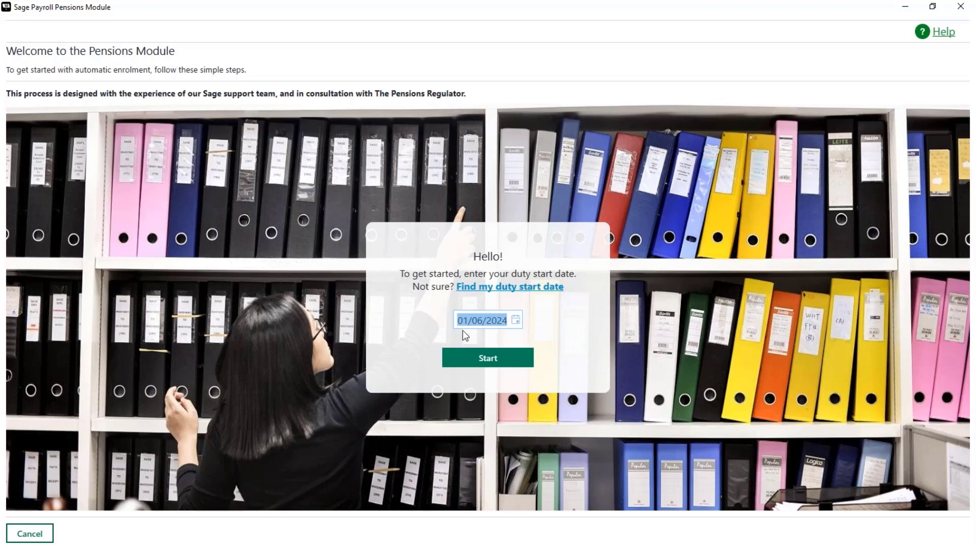
click(503, 361)
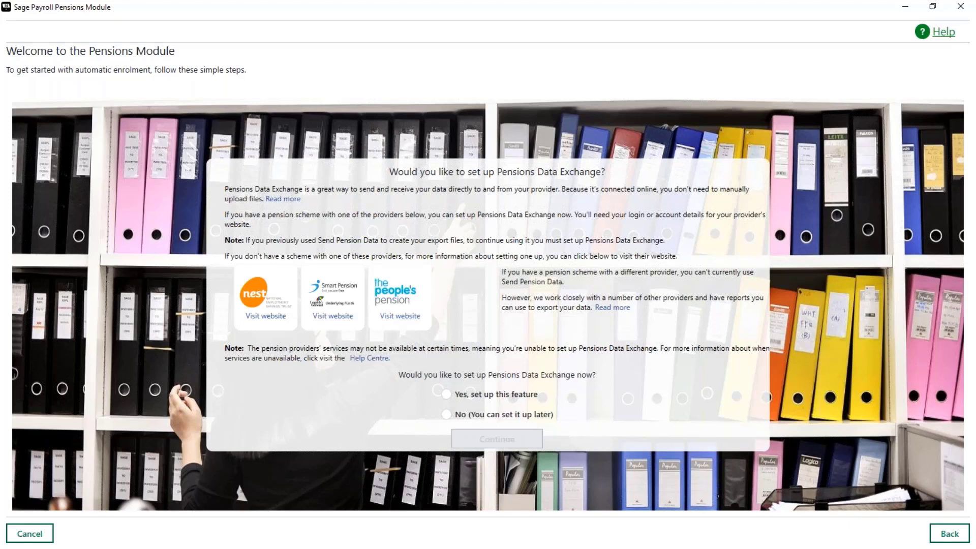
click(447, 415)
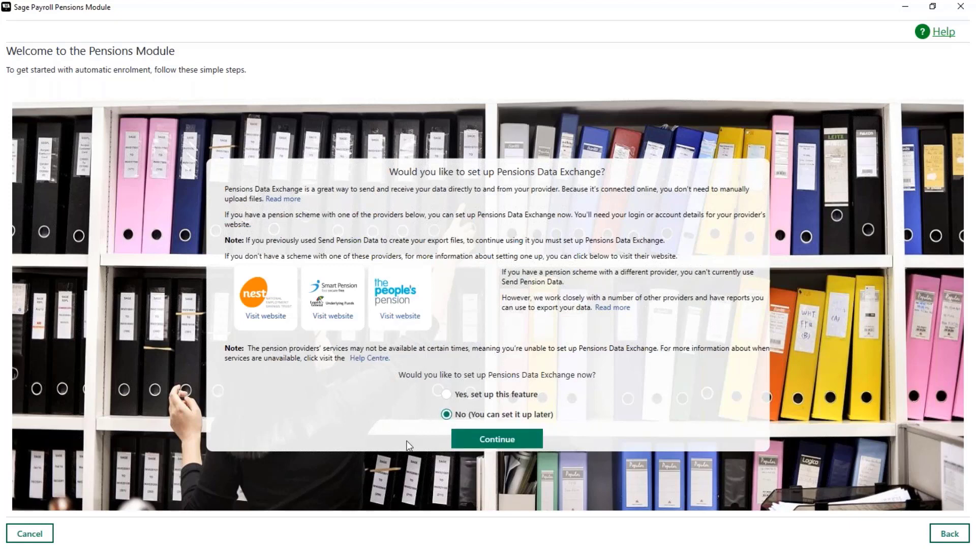
click(478, 441)
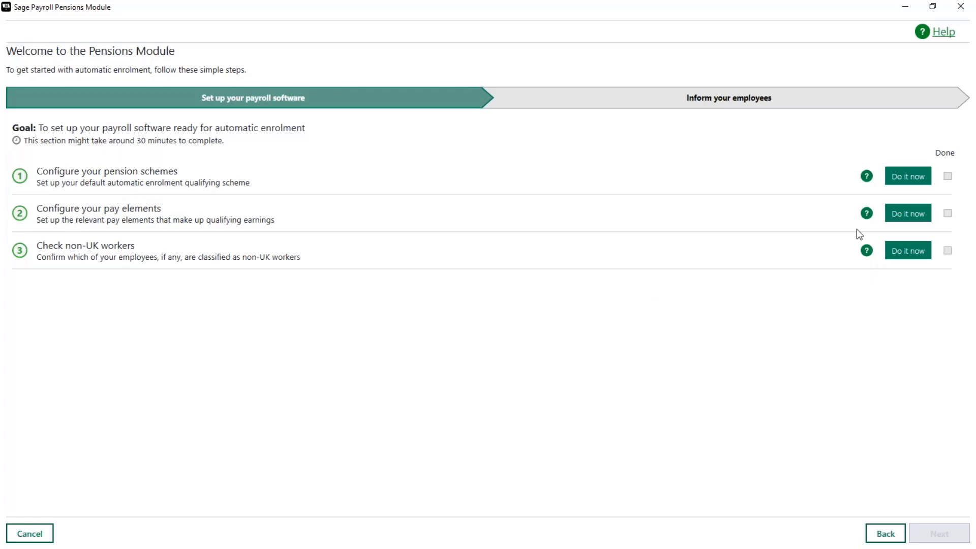
Make NEST Pension the automatic enrolment default scheme, save the pension scheme configuration and mark that task as done
click(921, 184)
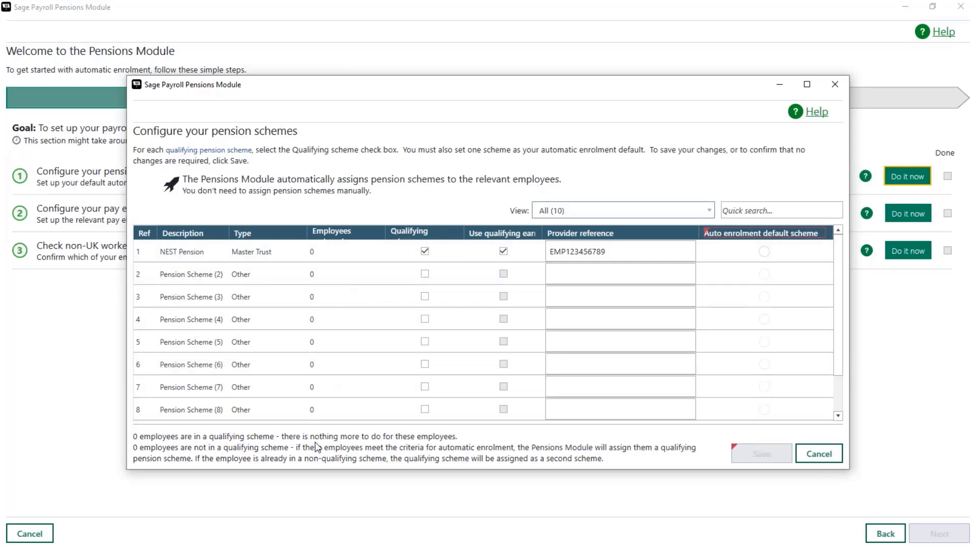
click(807, 85)
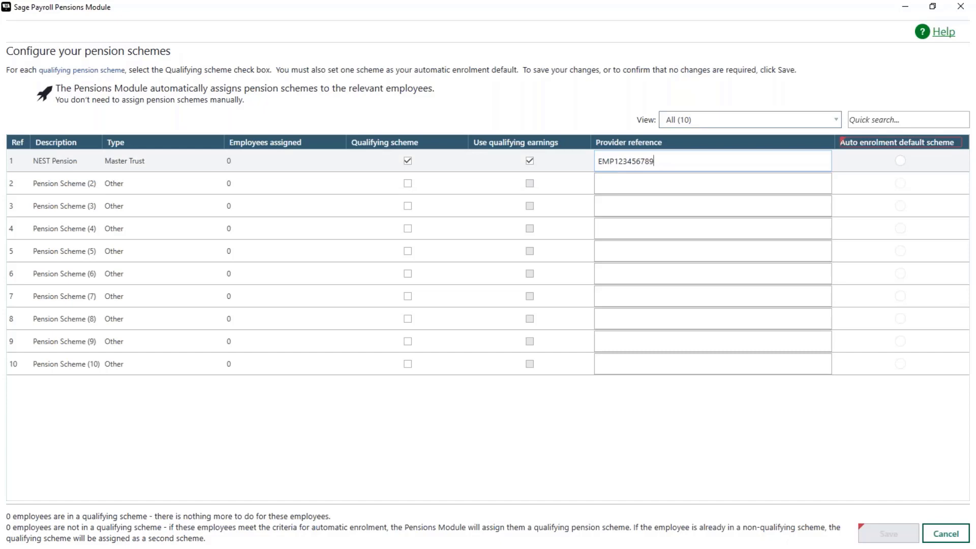
click(900, 162)
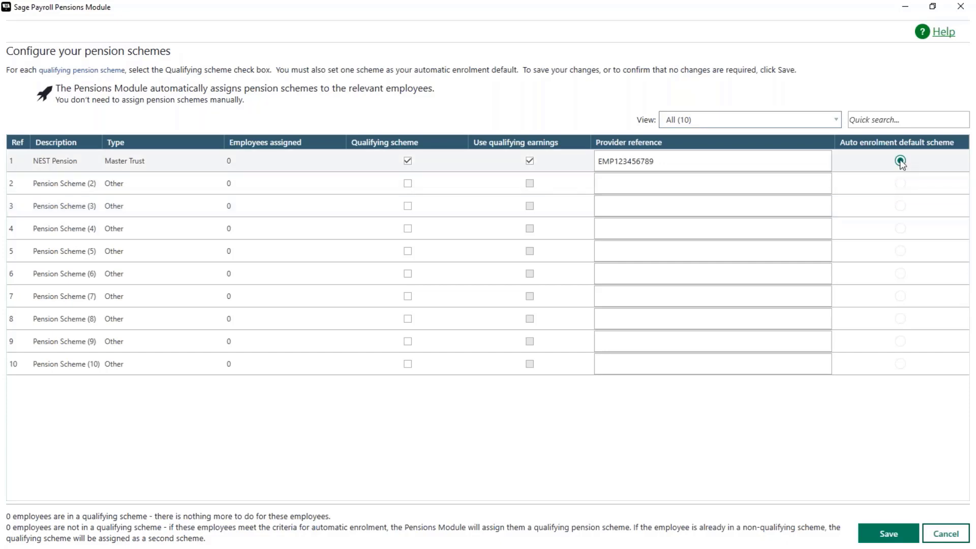
click(879, 536)
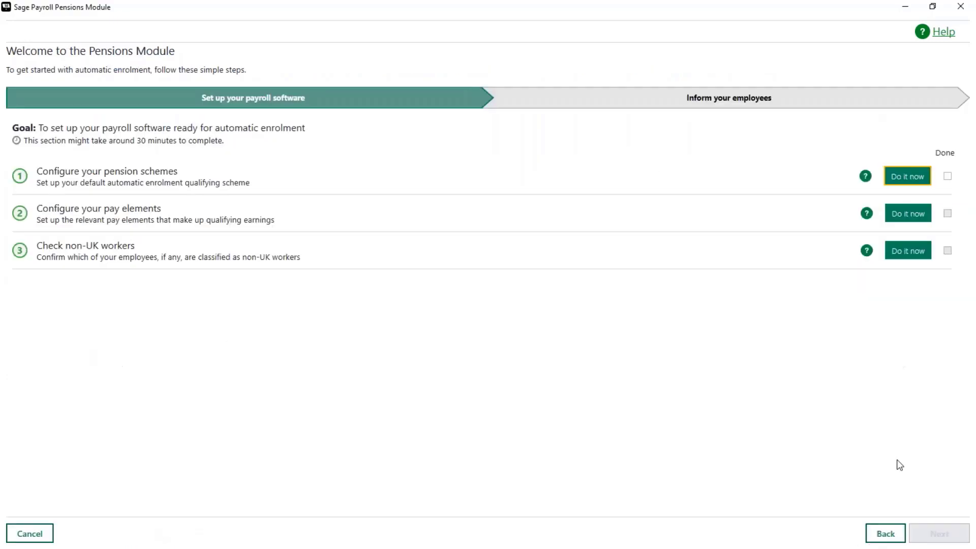
click(947, 176)
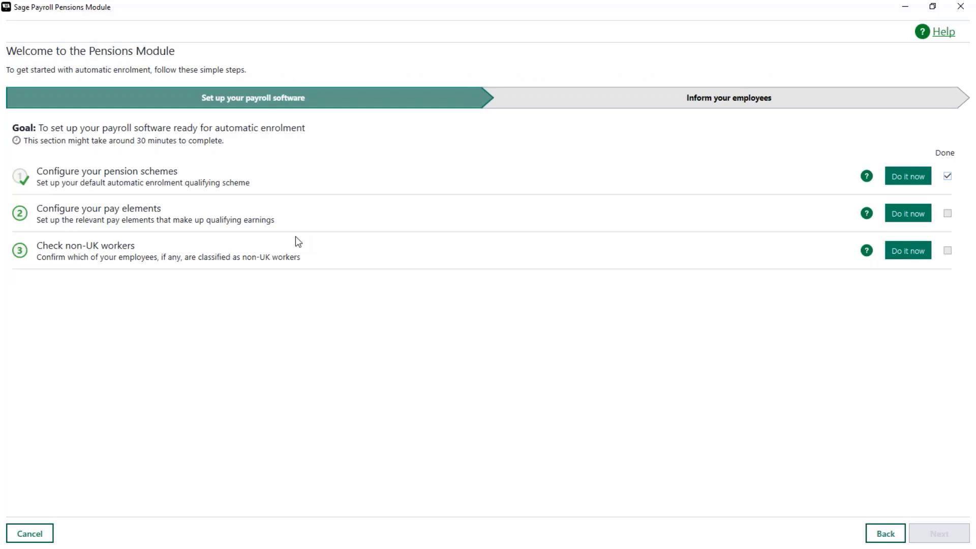
Save the pay element and non-UK worker settings without changes, and mark both setup tasks as done
click(908, 213)
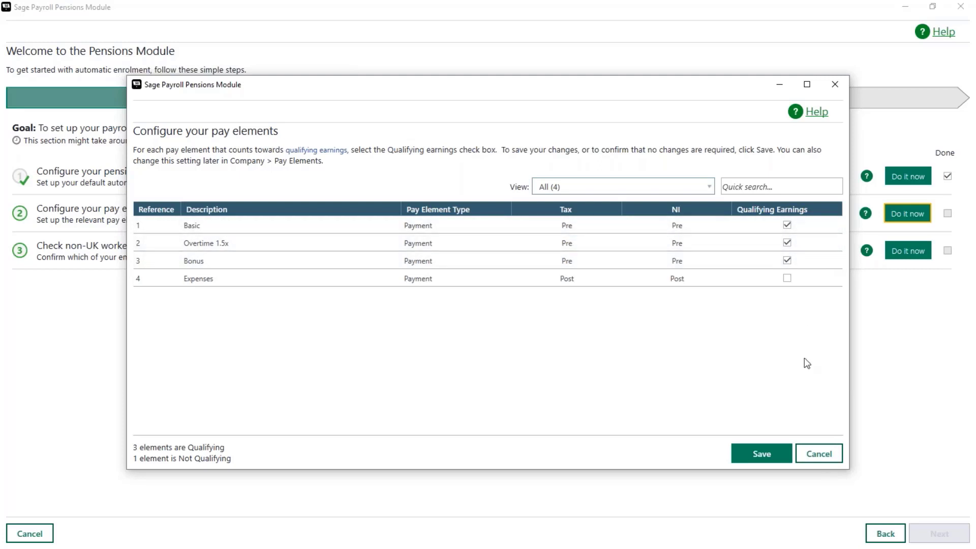
click(770, 464)
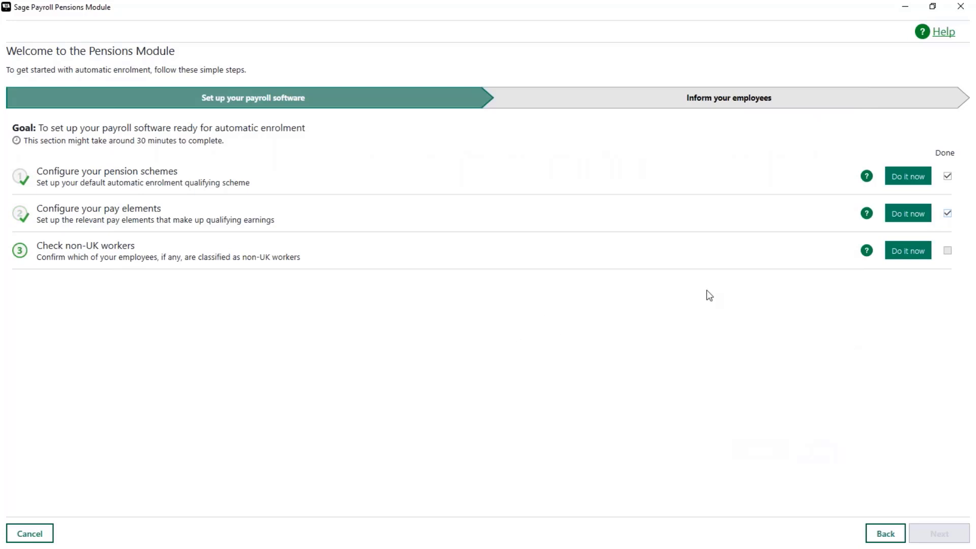
click(908, 254)
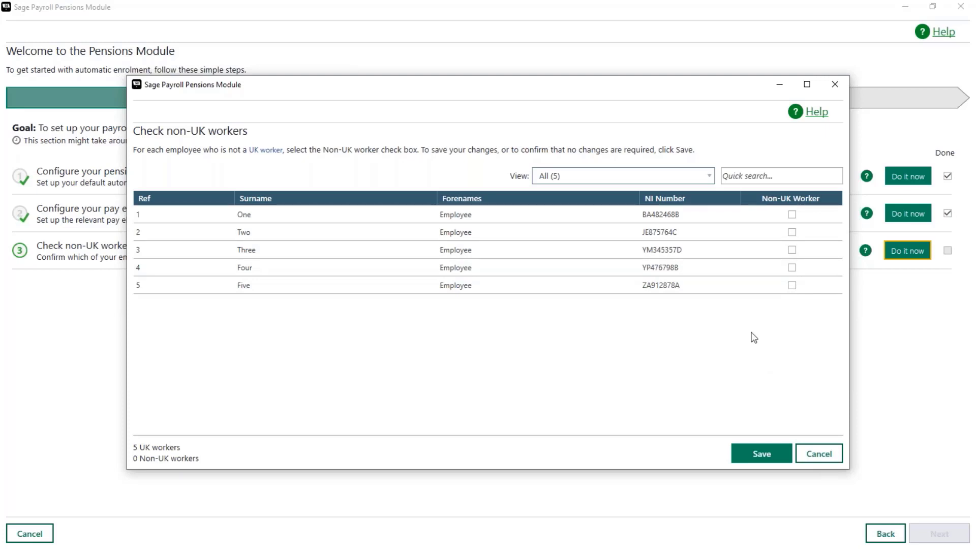
click(757, 454)
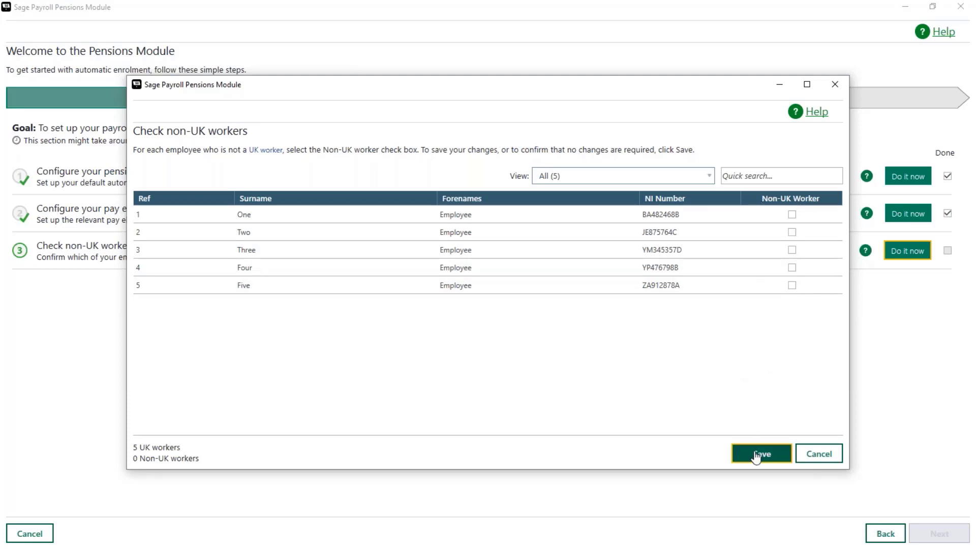
click(948, 251)
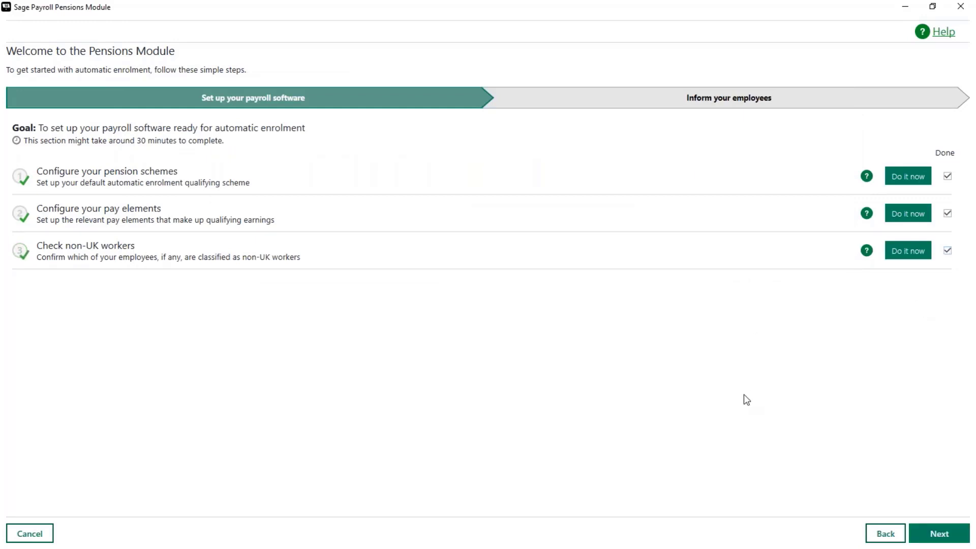
Continue to the Inform your employees stage and mark the Send introduction letter task as done
click(939, 533)
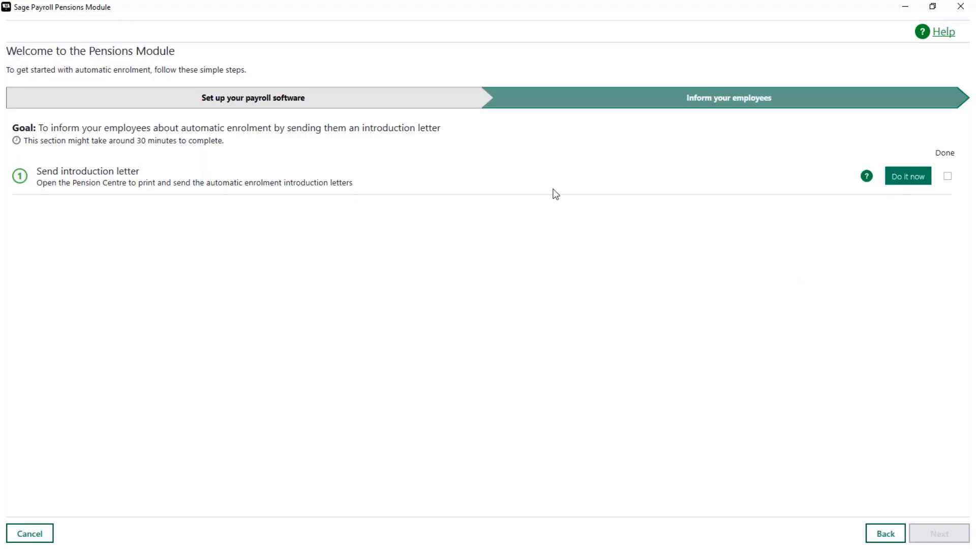
click(947, 175)
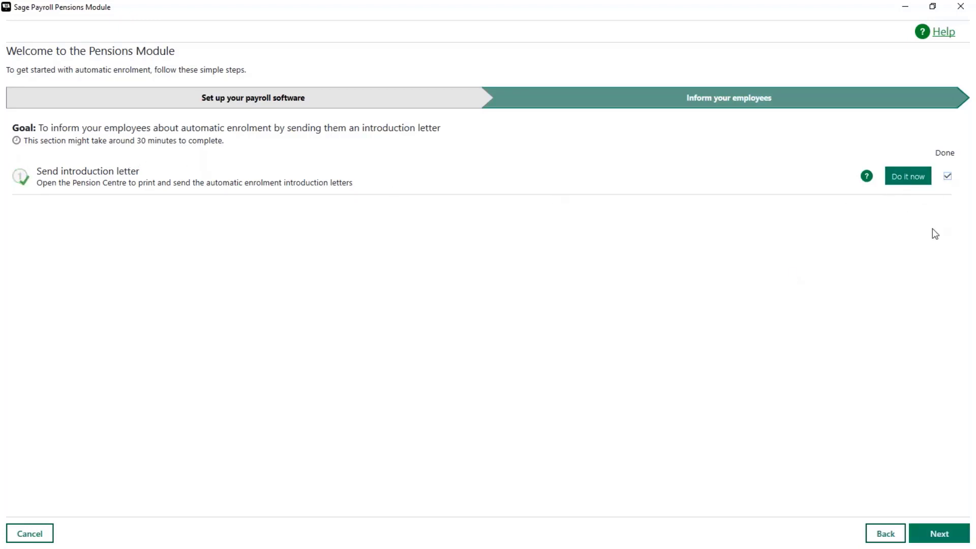
Finish the Pensions Module setup and save the Pensions Module settings with NEST Pension as the default scheme
click(942, 534)
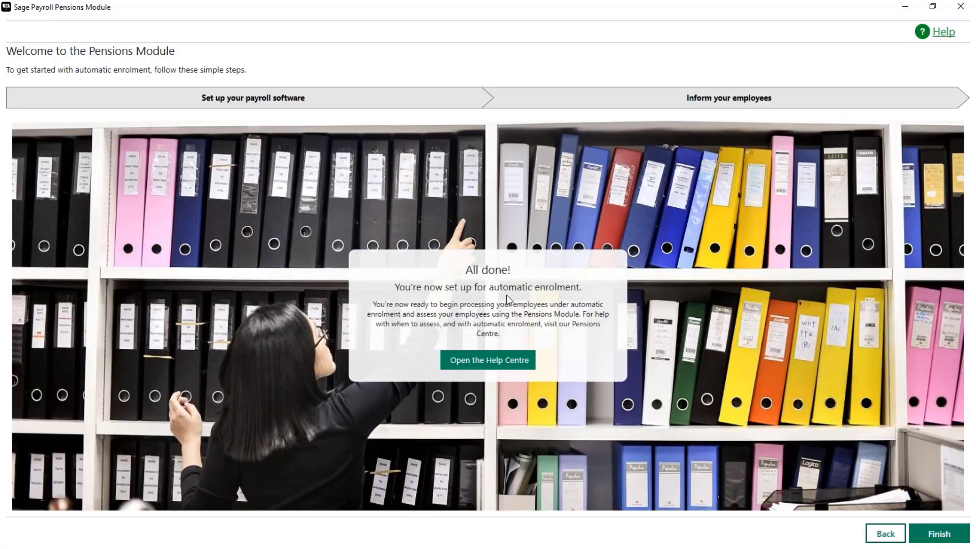
click(952, 533)
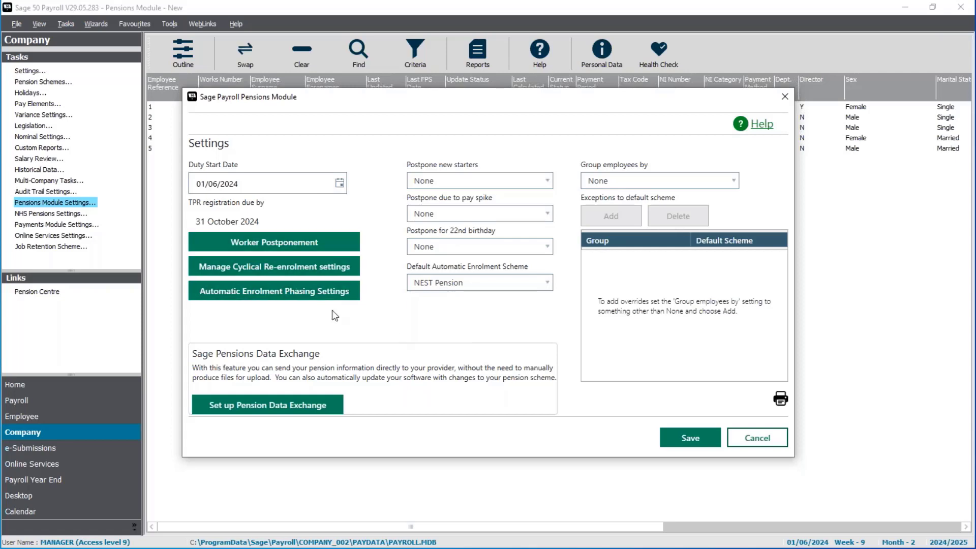
click(699, 442)
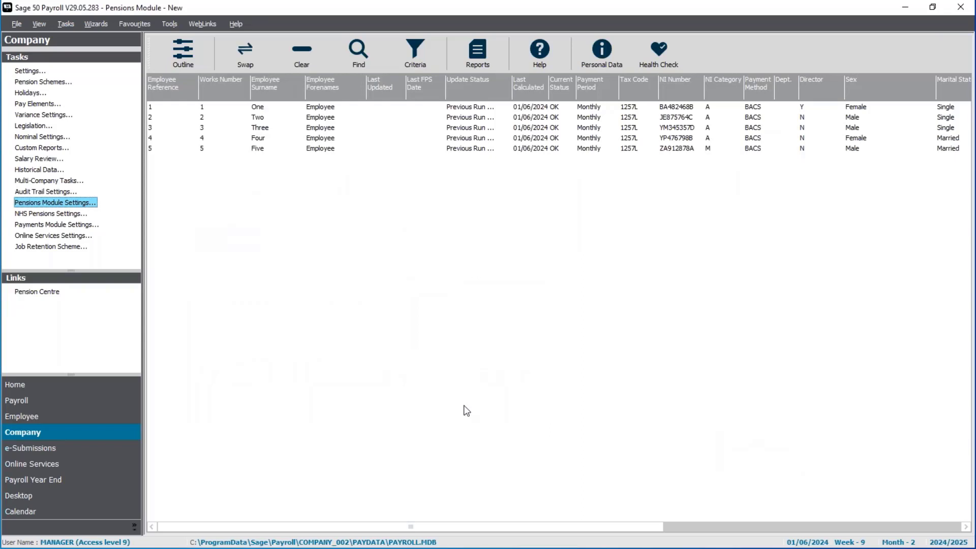
Select all employees and preview the Automatic Enrolment Employee Introduction Letter from the Employee reports
click(245, 51)
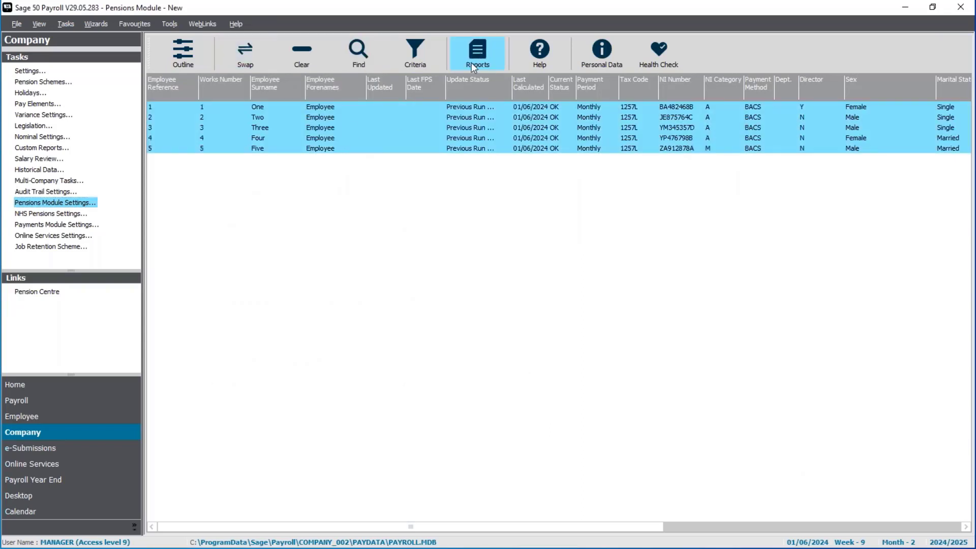
click(490, 54)
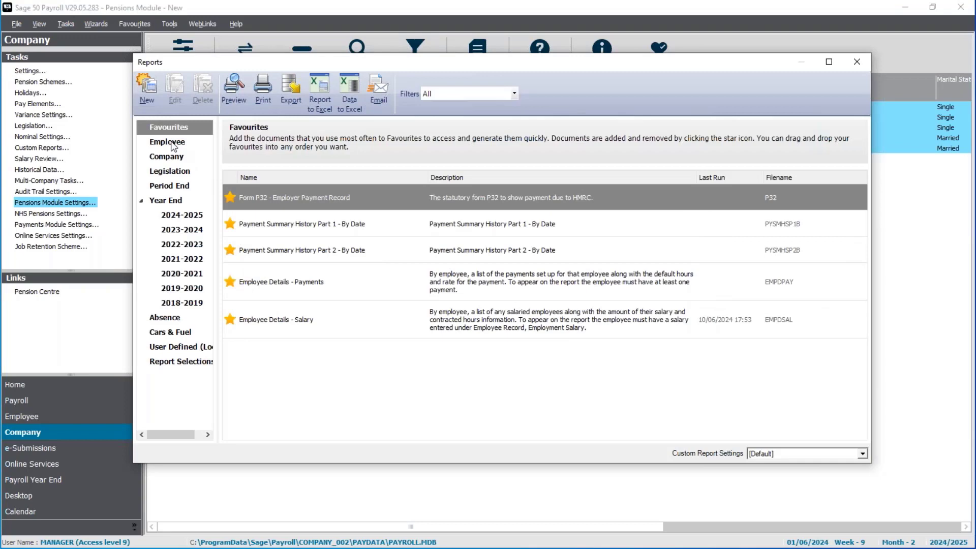
click(173, 145)
scroll(367, 325, down, 2)
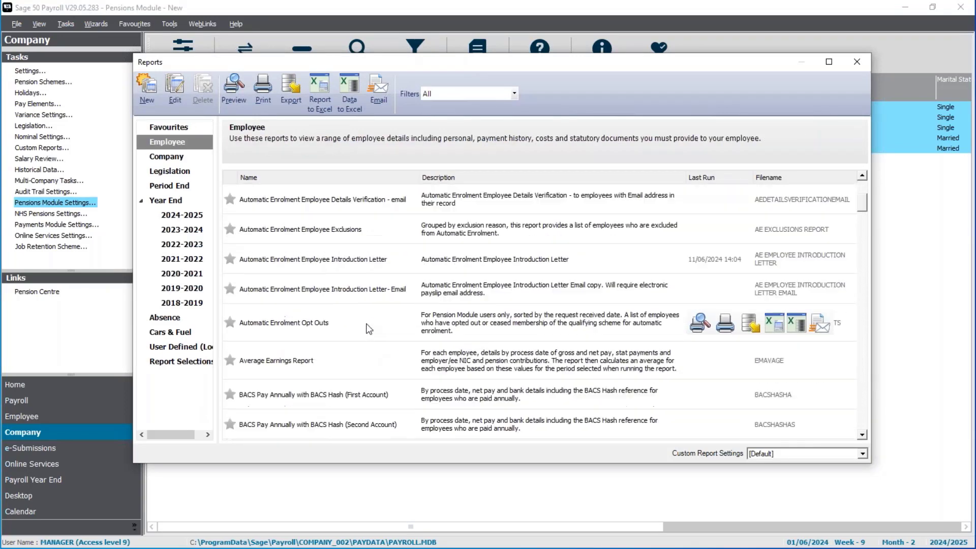
click(323, 267)
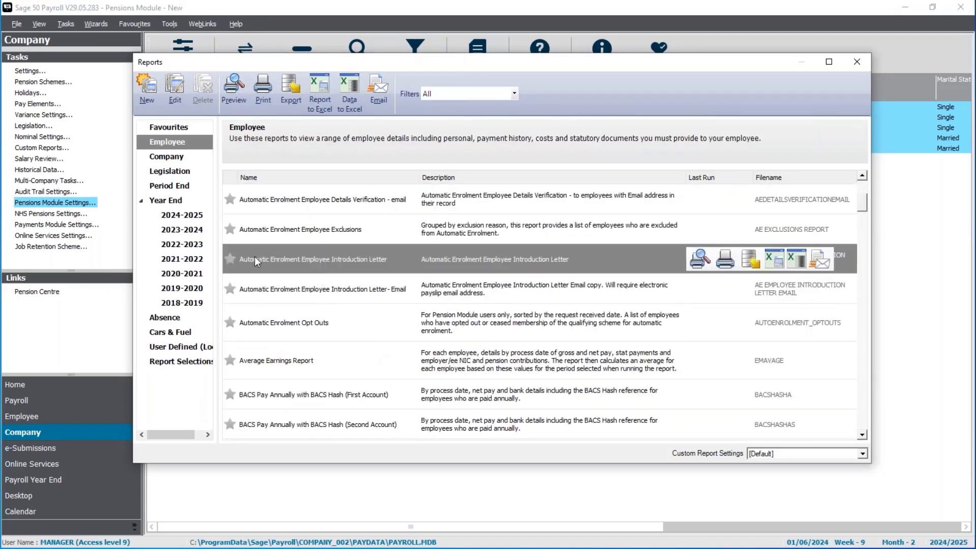
double_click(324, 268)
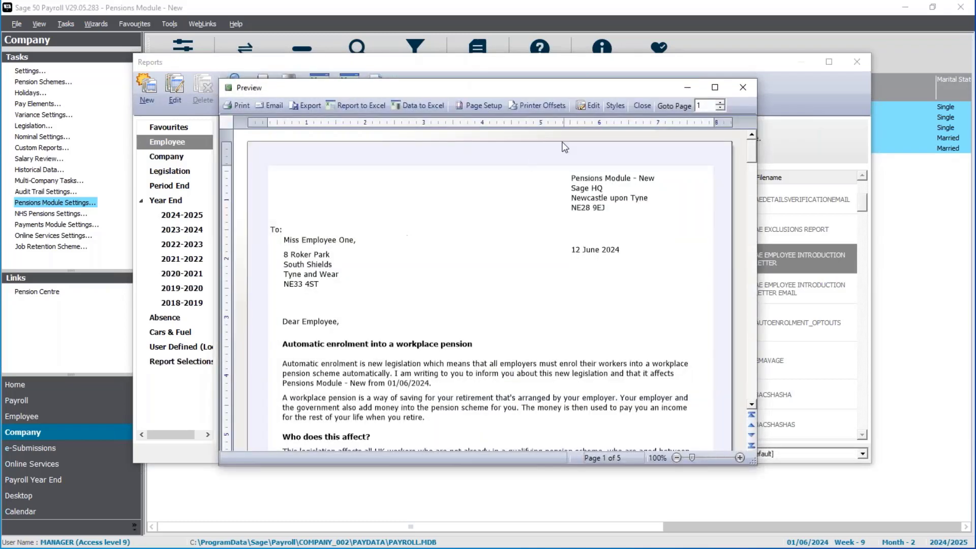
Maximise the preview and read through the employees' introduction letters, closing the preview and the reports window when done
double_click(587, 88)
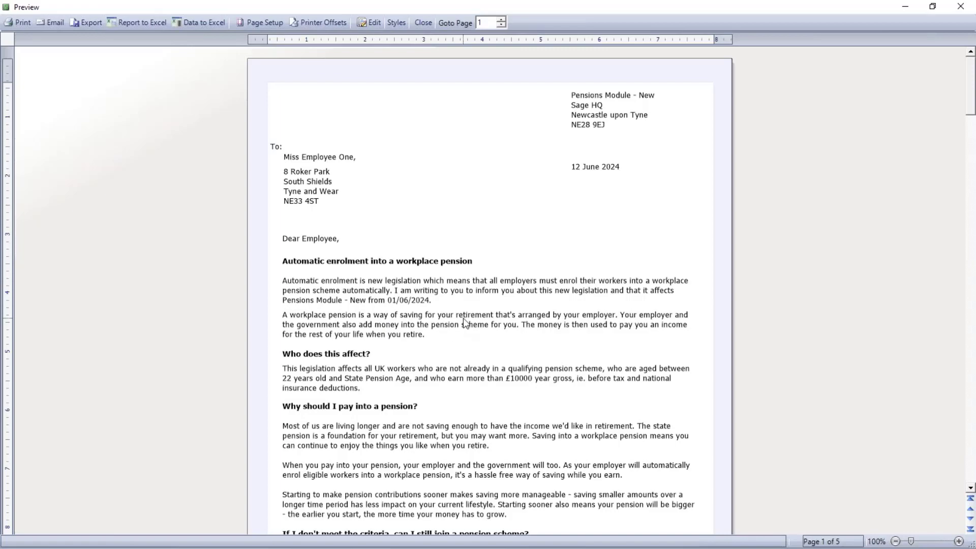
scroll(464, 322, down, 10)
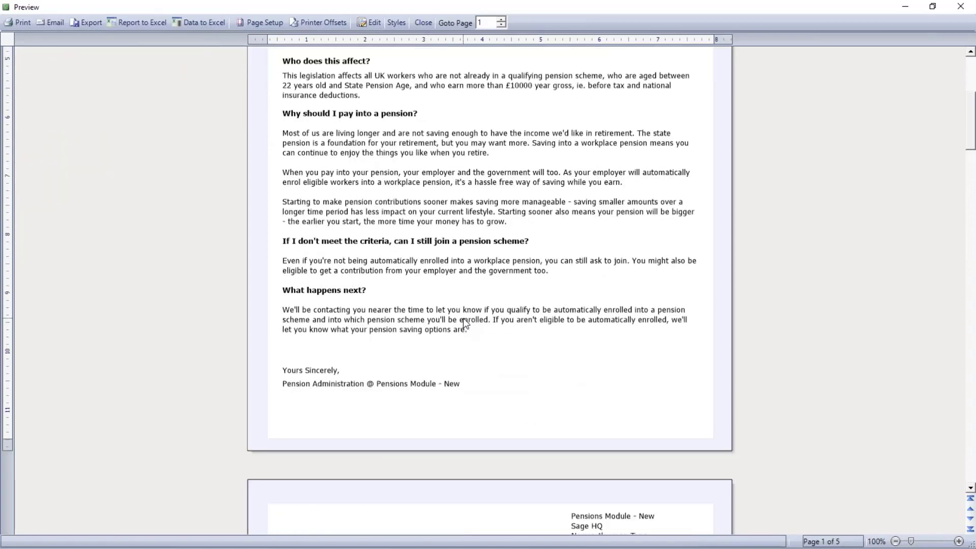
scroll(464, 322, down, 5)
scroll(494, 428, down, 12)
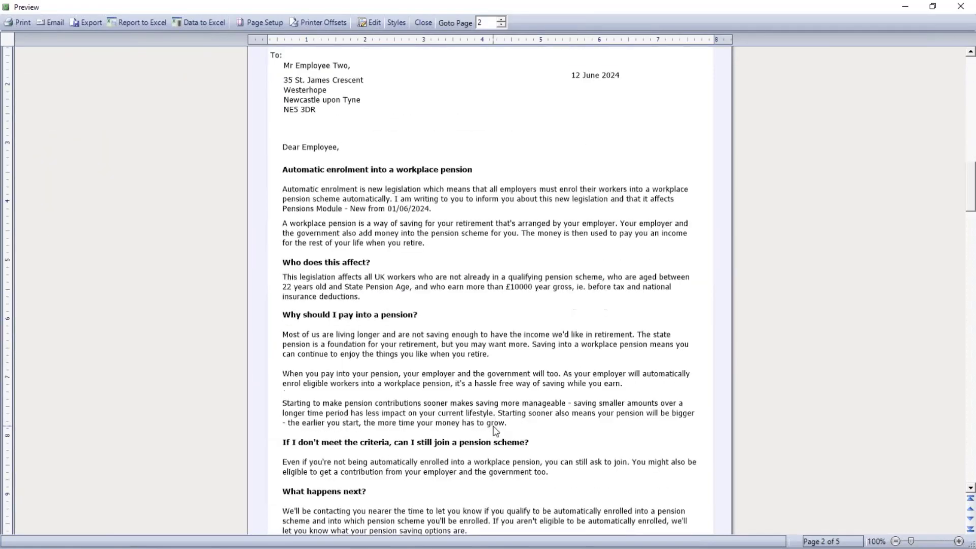
scroll(493, 426, down, 3)
click(424, 22)
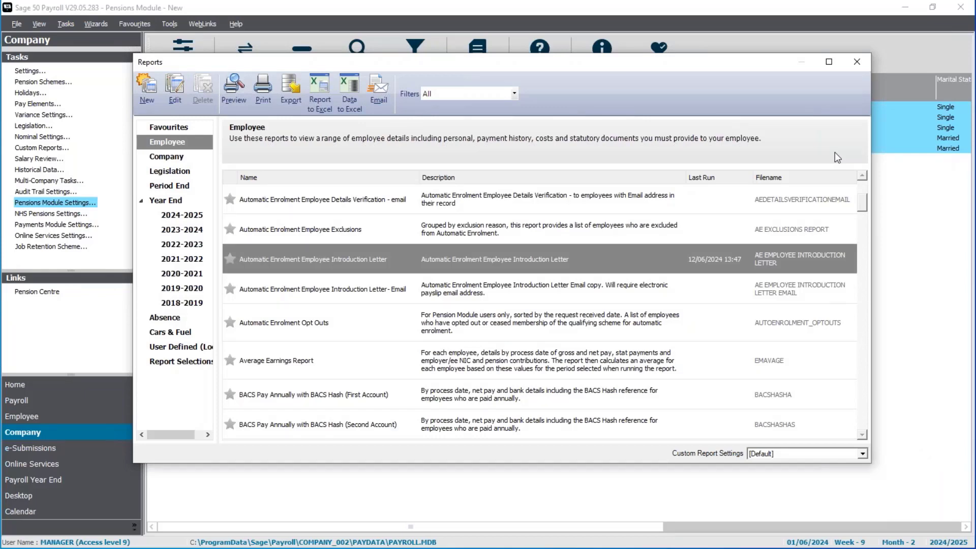
click(856, 64)
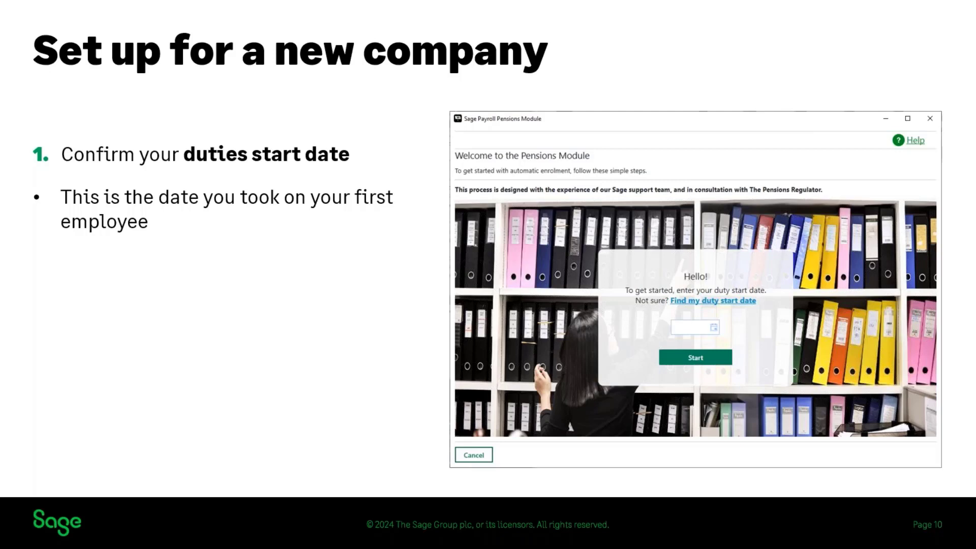
key(Right)
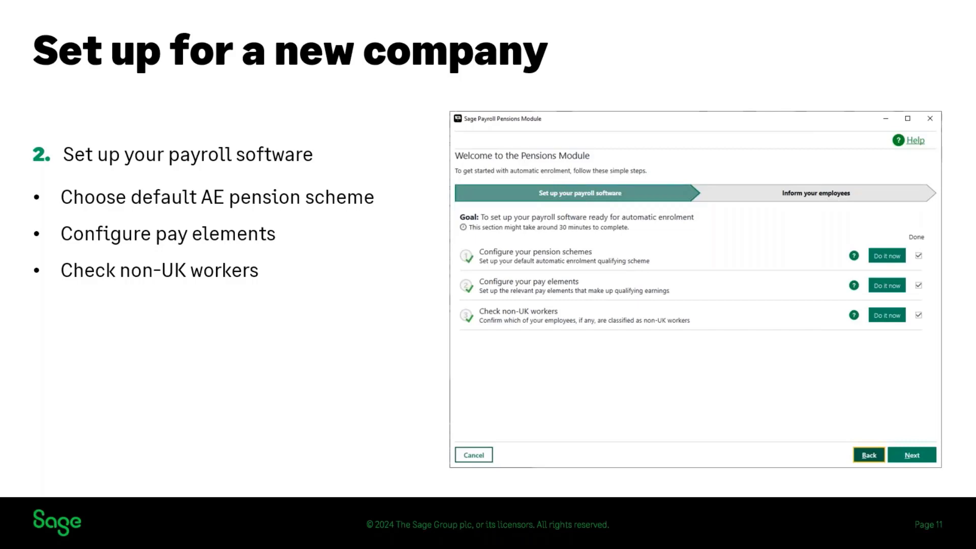
key(Right)
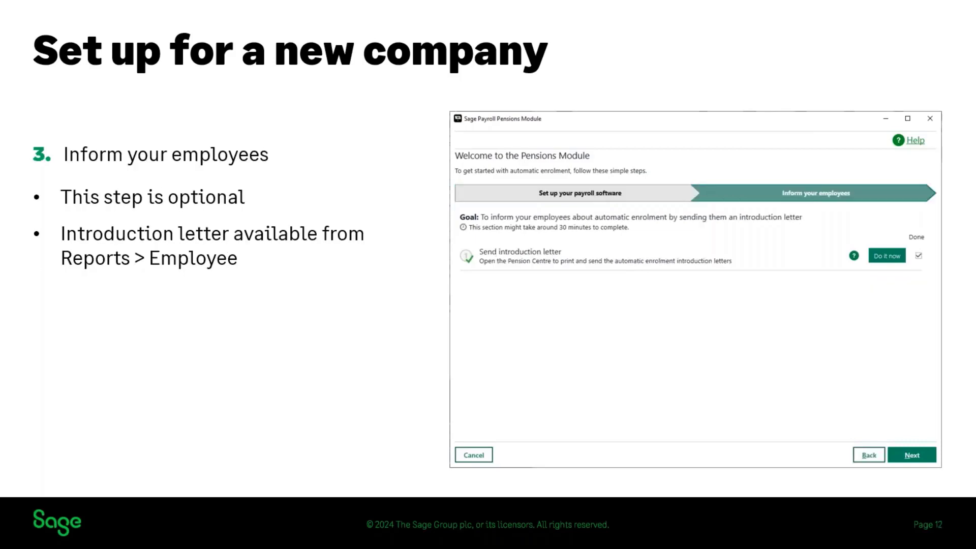
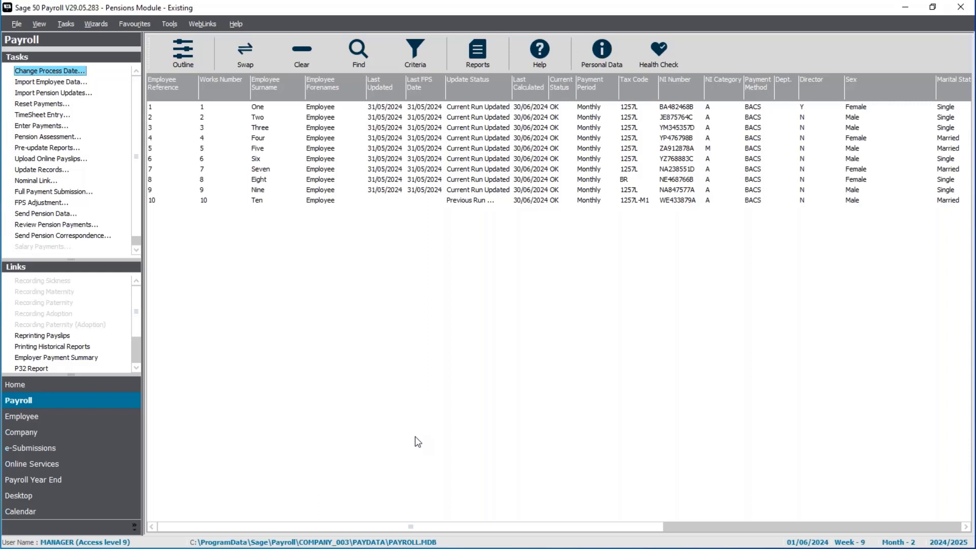
Start the Pensions Module setup for the existing company without a backup, using a duty start date of 01/04/2023
click(90, 434)
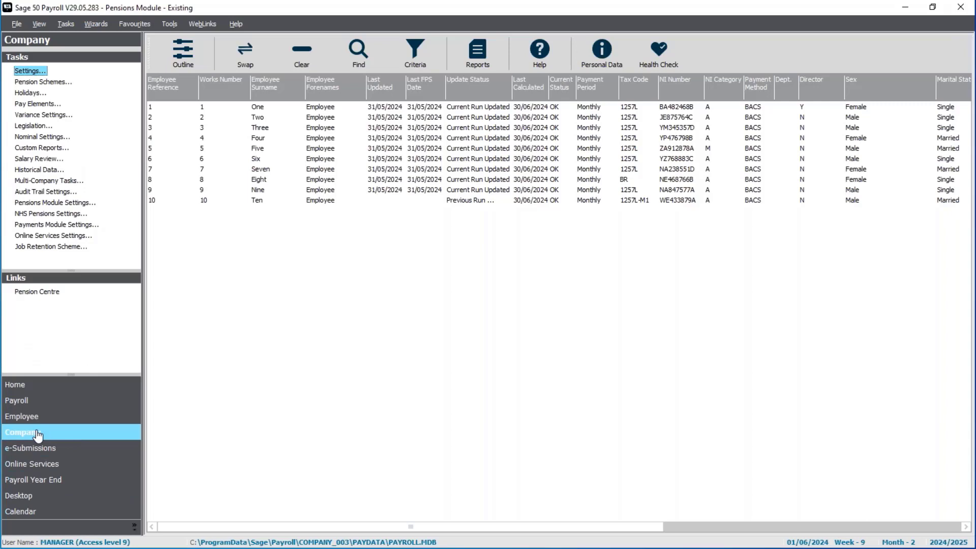
click(66, 203)
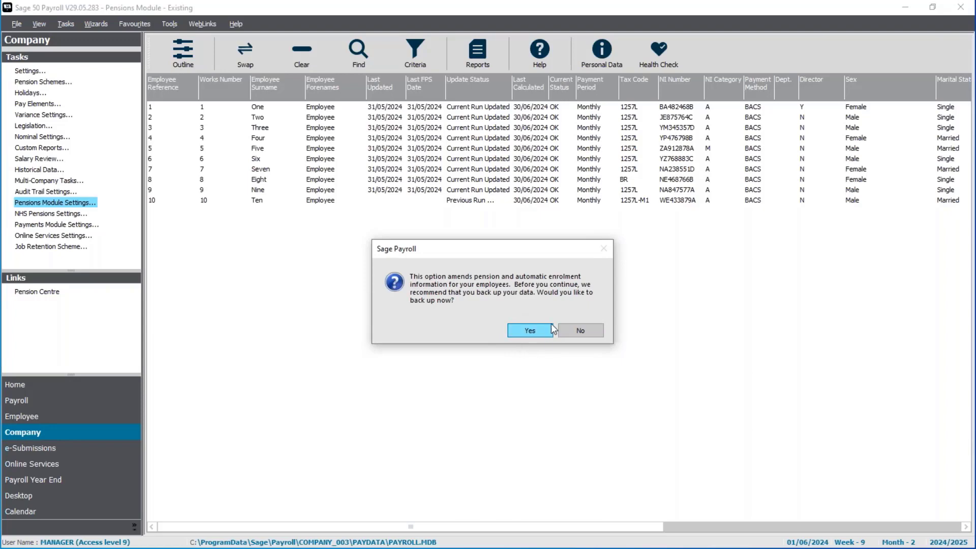
click(581, 332)
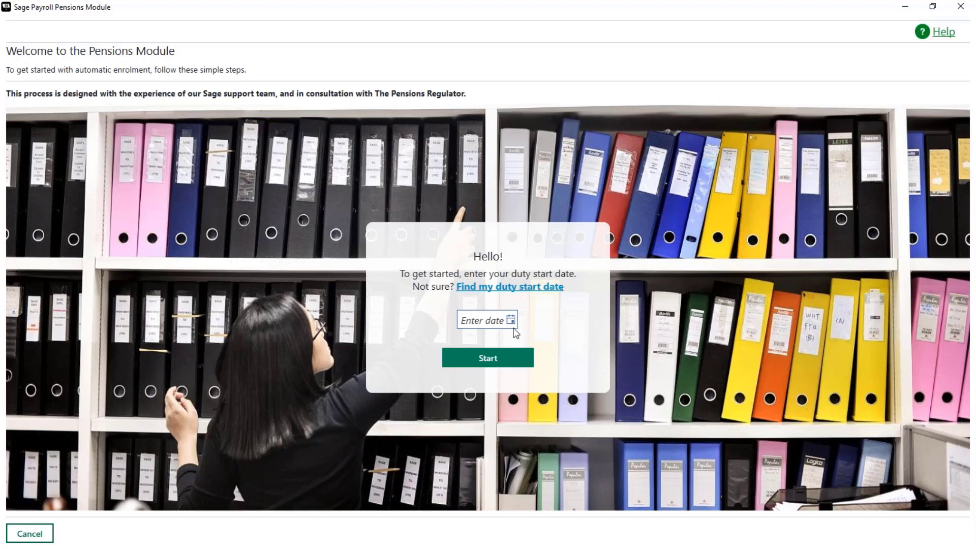
click(495, 321)
text(01/04/2023)
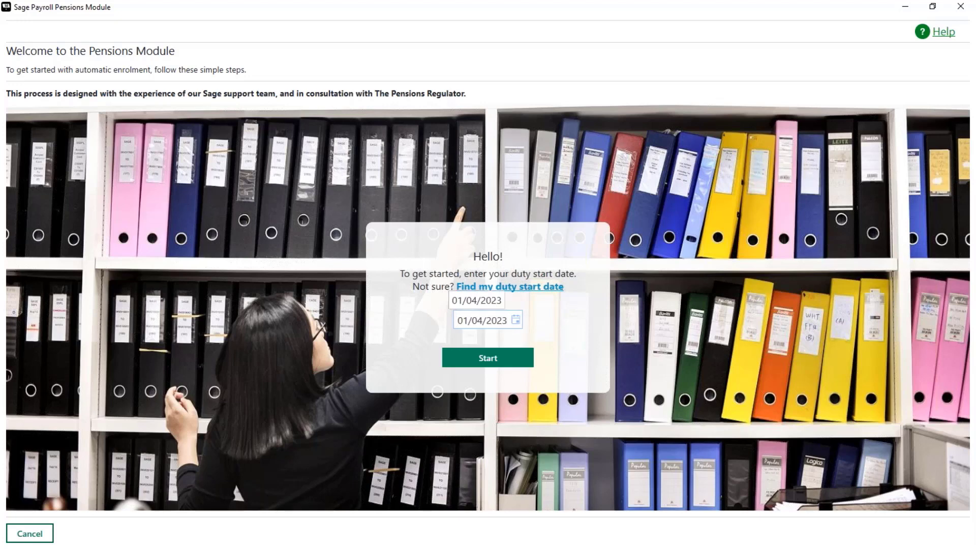
key(Tab)
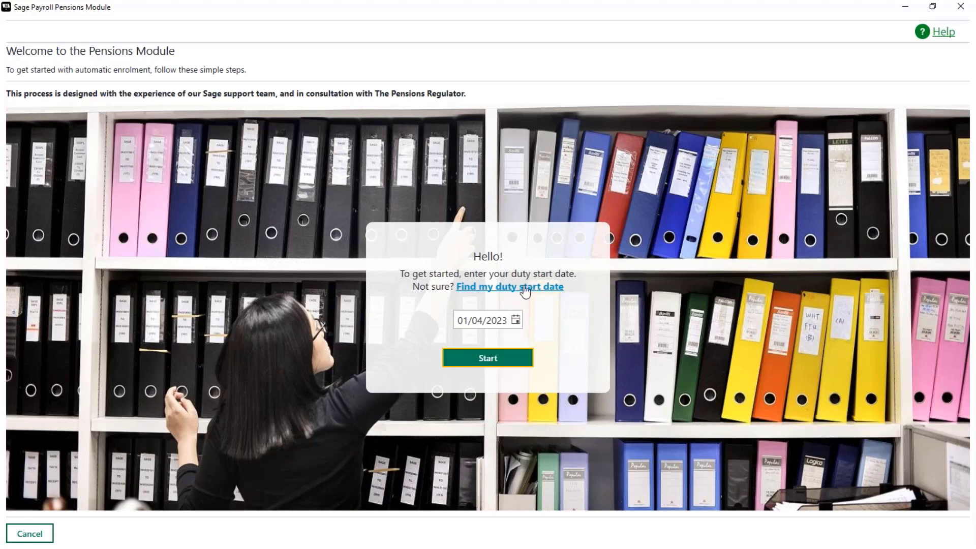
click(507, 359)
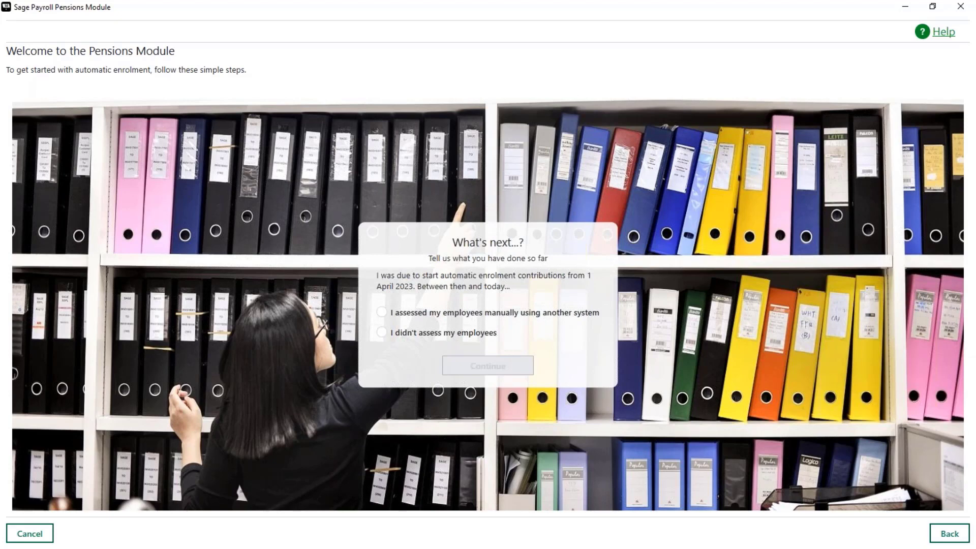
State that employees were assessed manually using another system, accept responsibility for the information's accuracy and decline Pensions Data Exchange for now
click(469, 313)
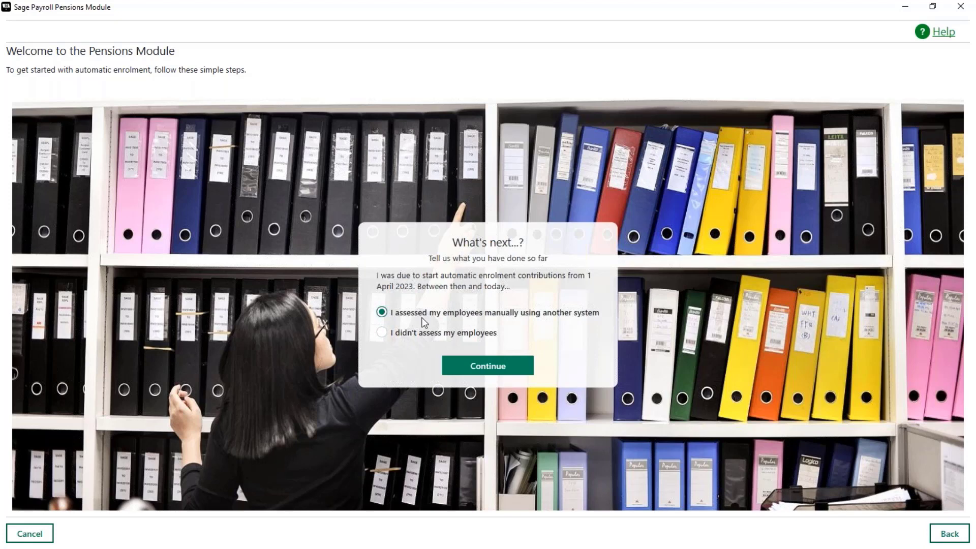
click(484, 376)
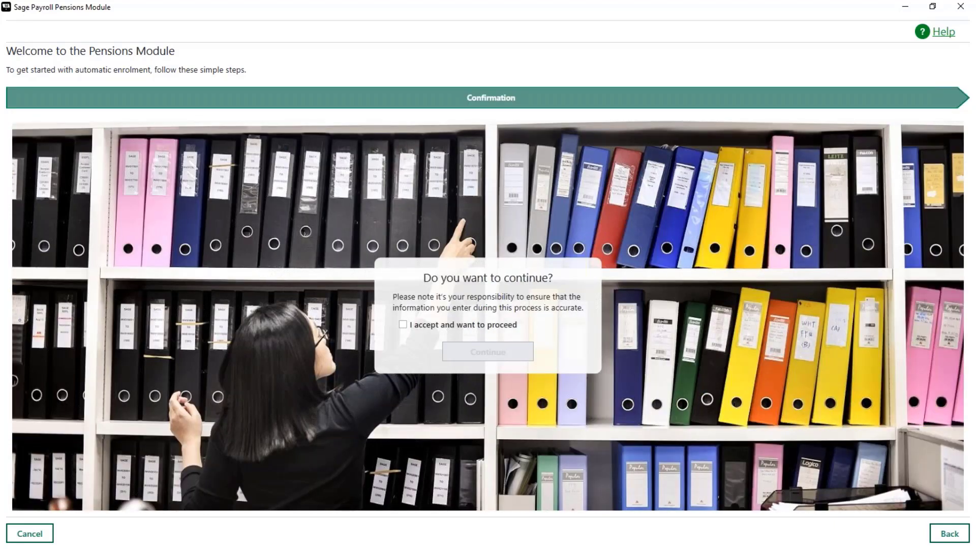
click(402, 325)
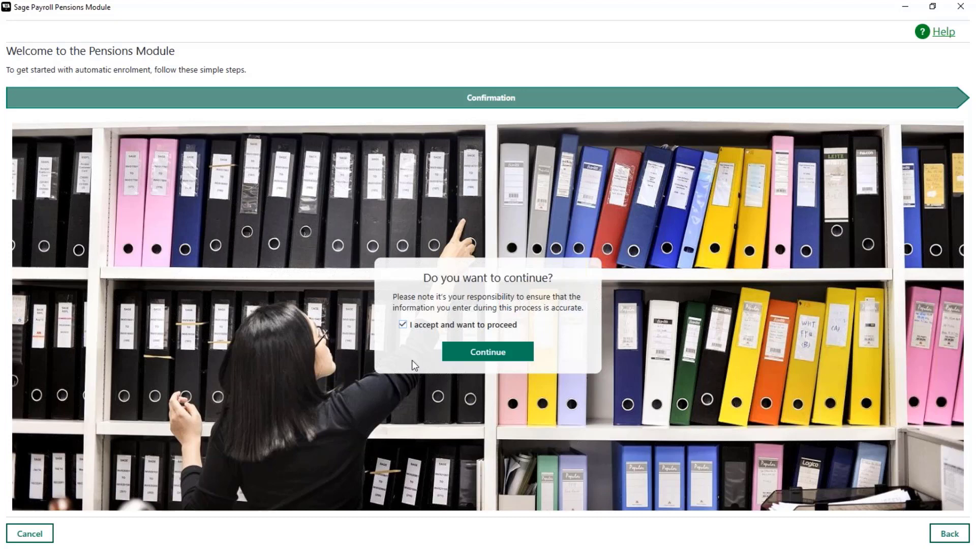
click(486, 358)
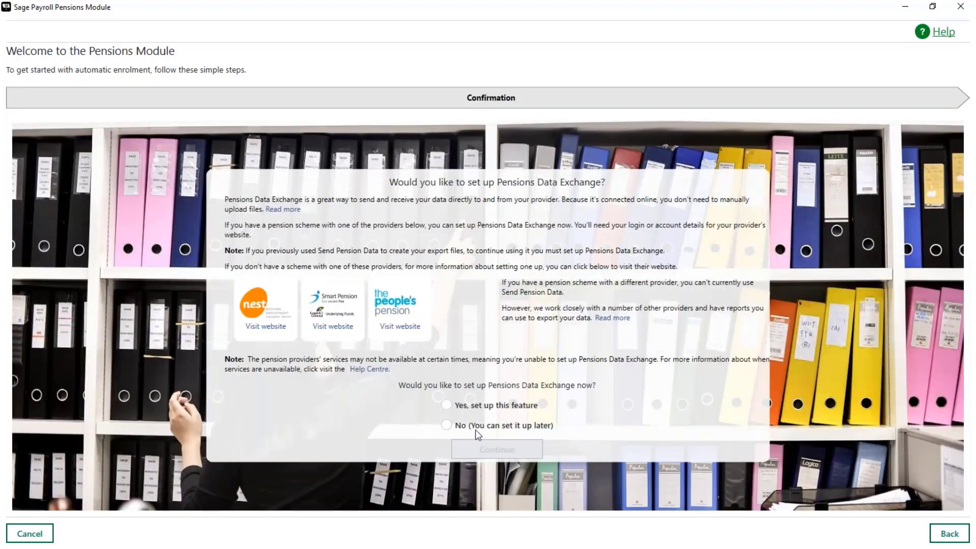
click(476, 427)
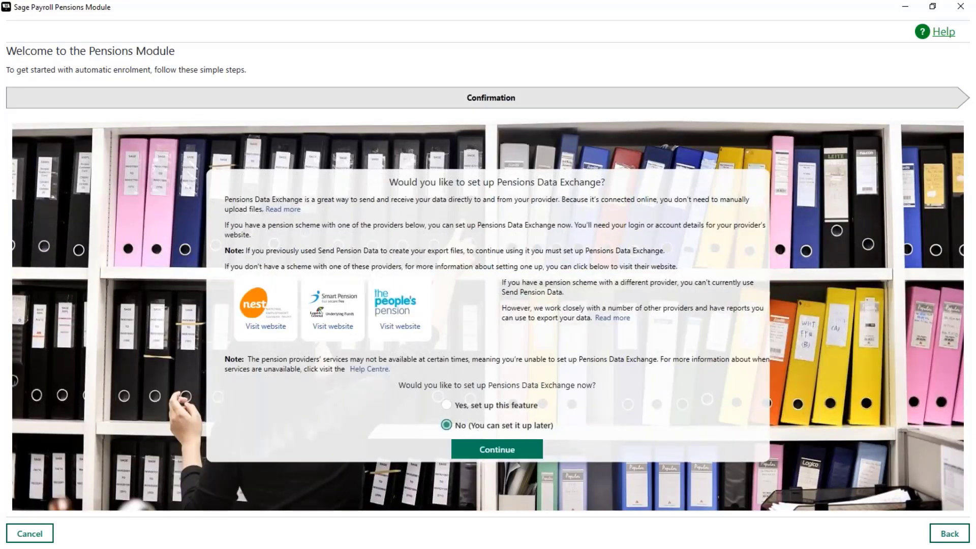
click(497, 449)
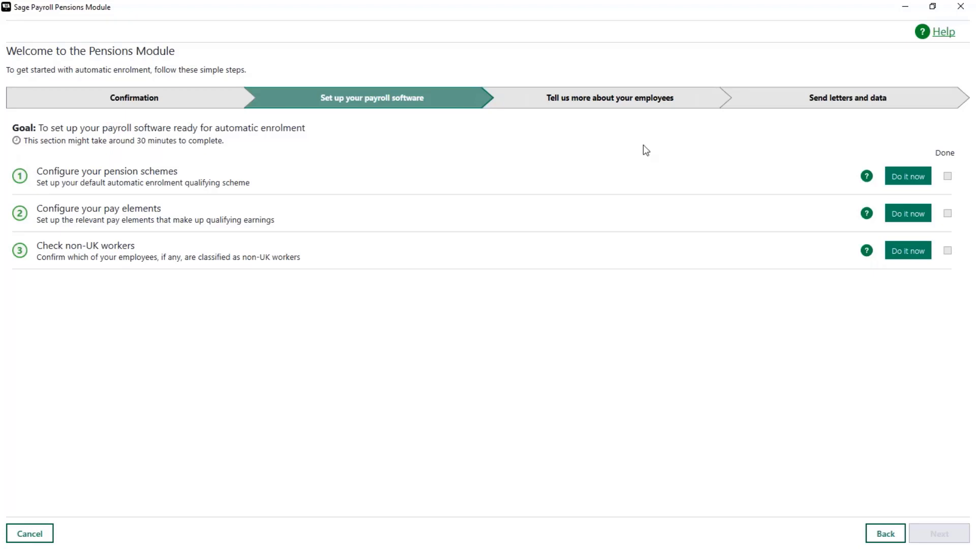
Set NEST Pension as the auto enrolment default scheme, save the configuration and mark the pension schemes task as done
click(920, 181)
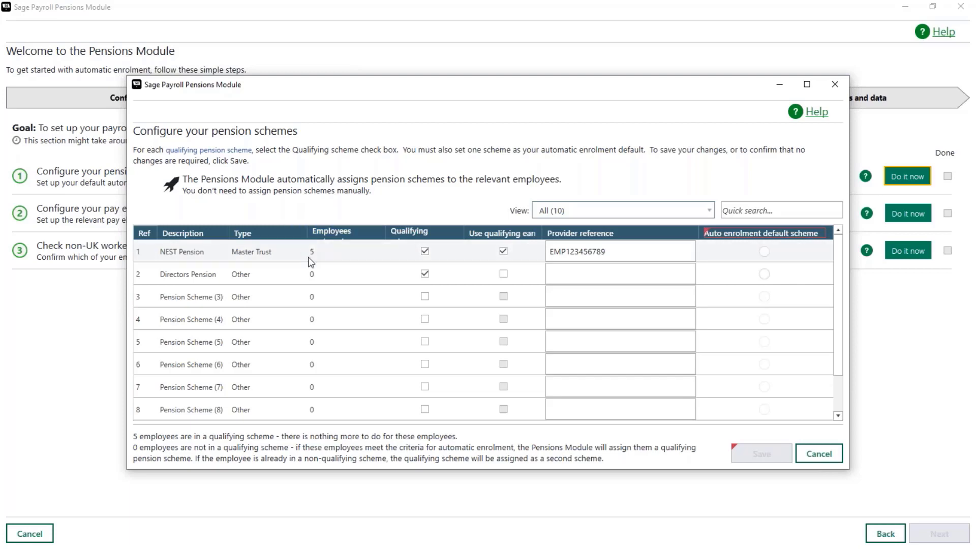
click(764, 251)
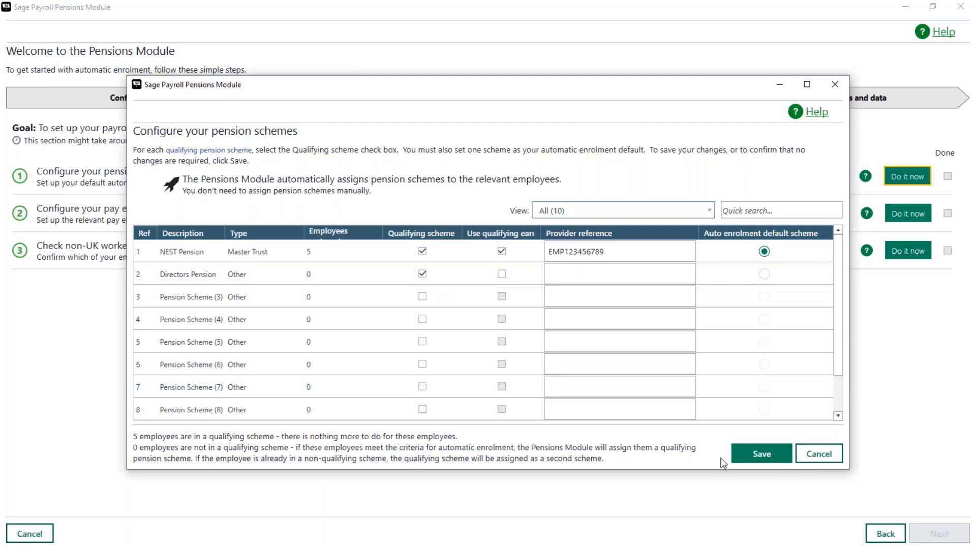
click(770, 461)
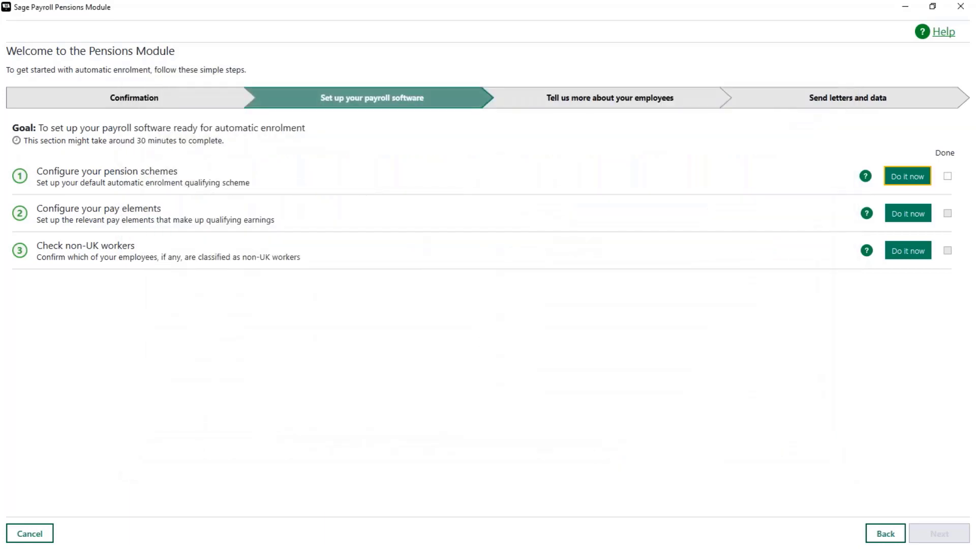
Save the pay elements and non-UK workers settings without changes and mark both tasks as done
click(921, 216)
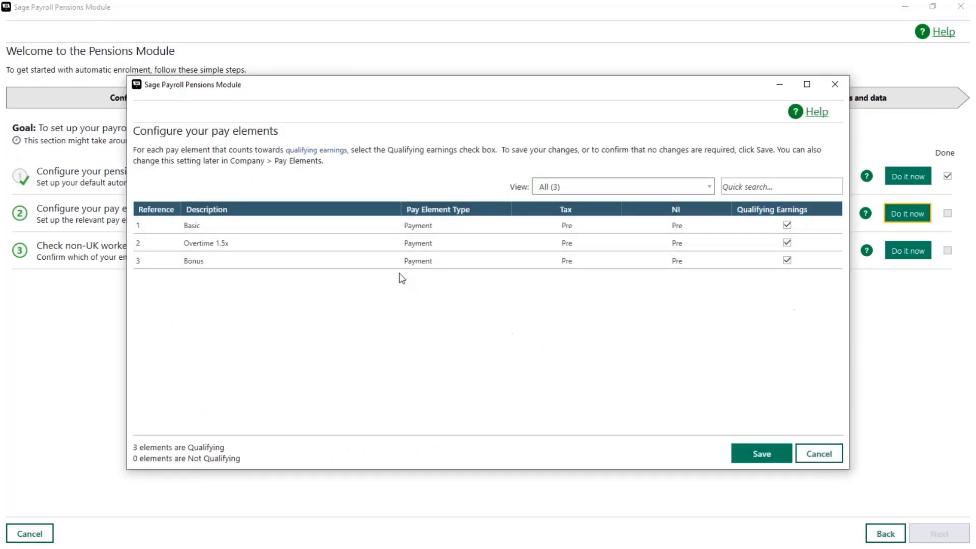
click(761, 453)
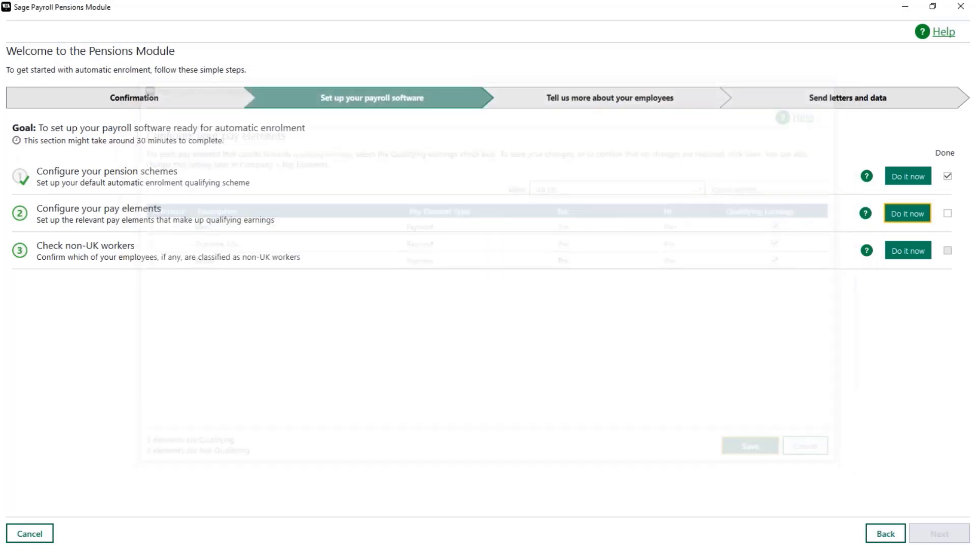
click(910, 254)
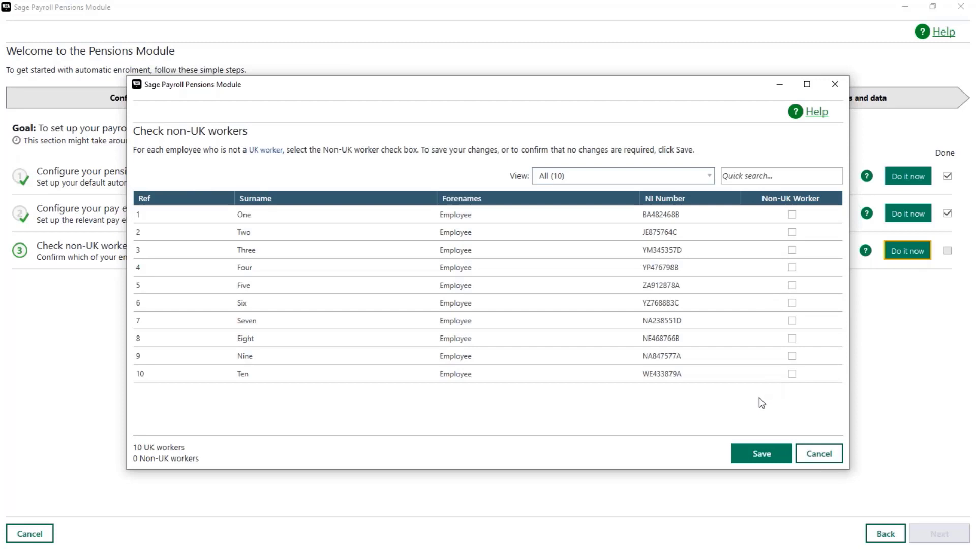
click(754, 455)
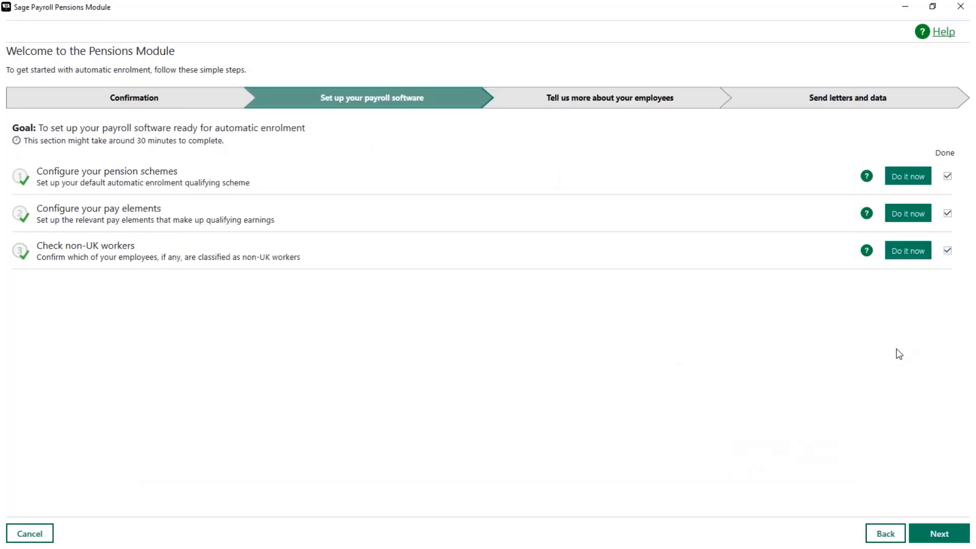
Start the task for employees' automatic enrolment status, accept the irreversible changes notice and set Employee Two to Opted out/left
click(934, 535)
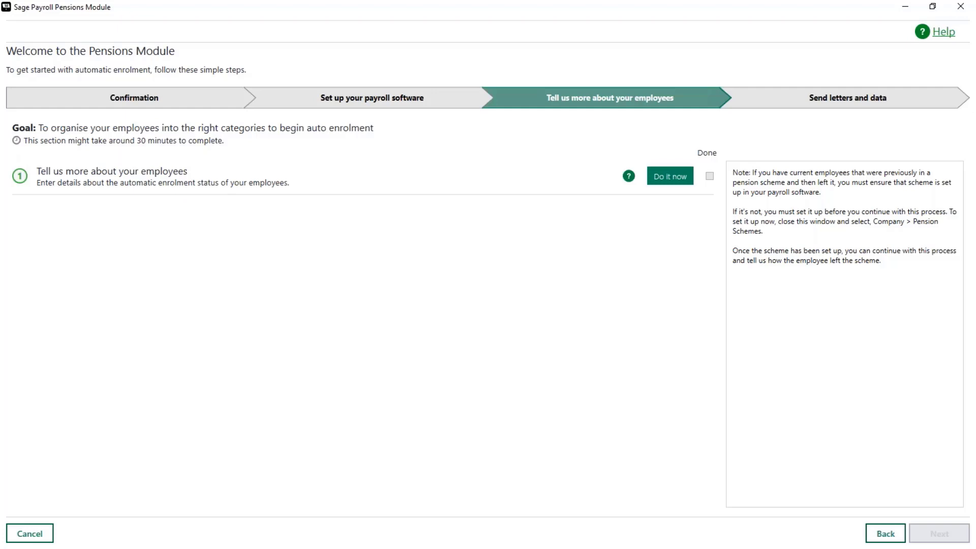
click(671, 177)
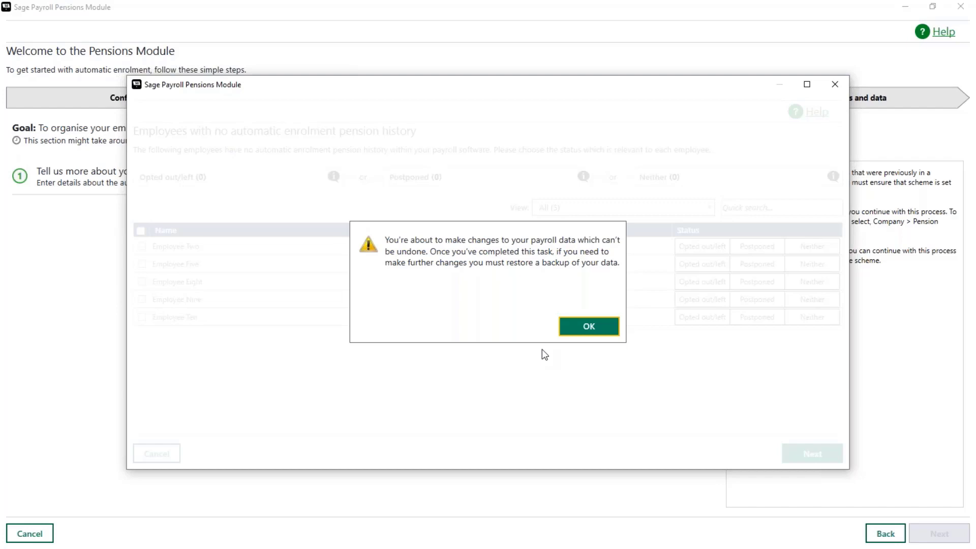
click(579, 335)
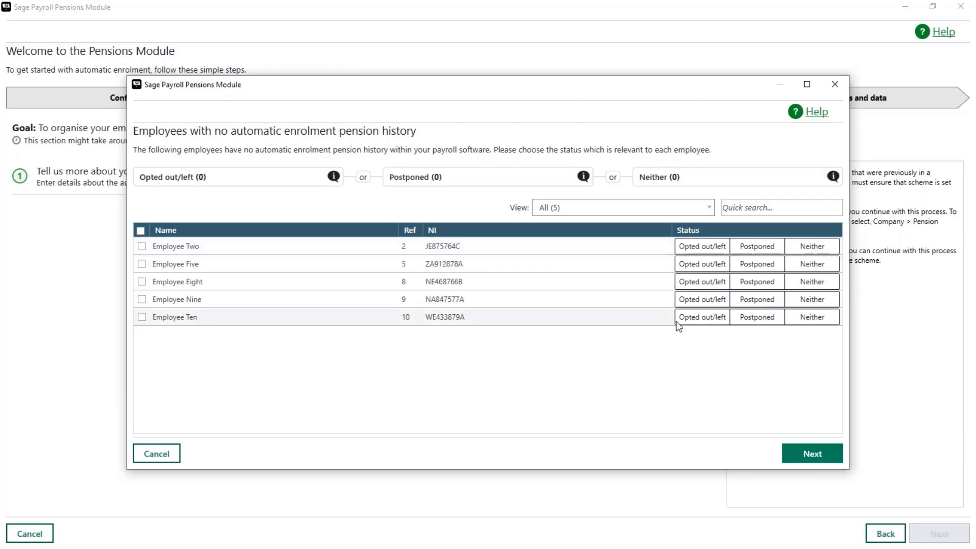
click(711, 249)
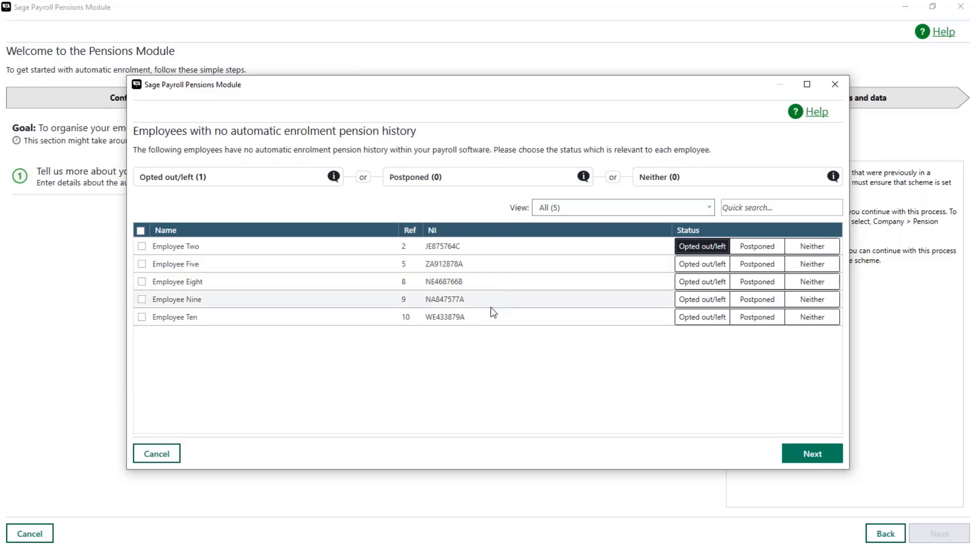
Set Employees Five, Eight, Nine and Ten together to Neither and continue to the employees with an active qualifying scheme
click(141, 263)
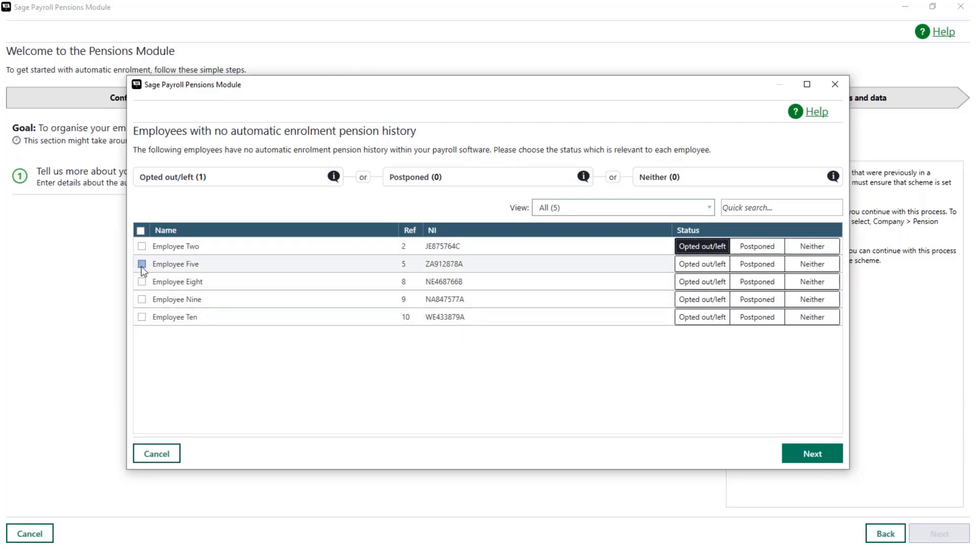
click(142, 282)
click(142, 300)
click(142, 317)
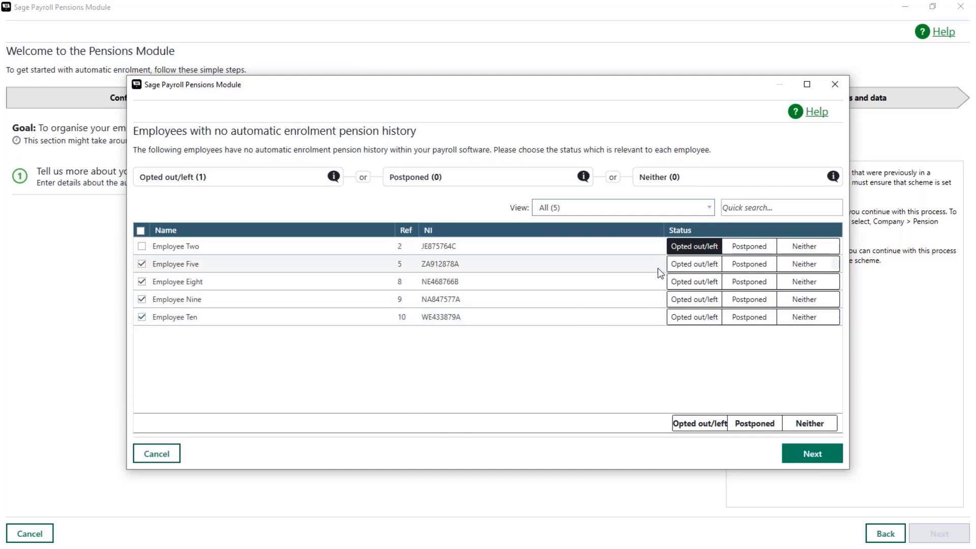
click(804, 424)
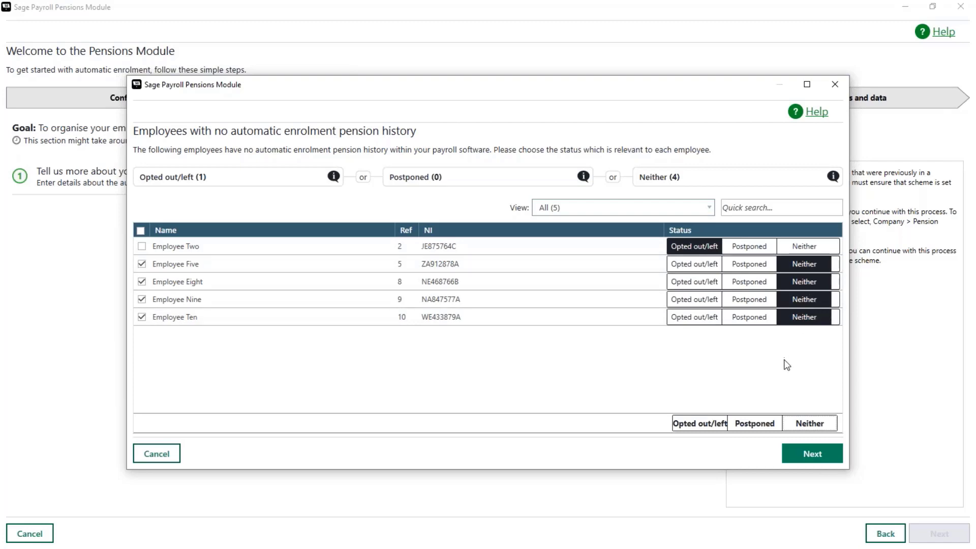
click(820, 457)
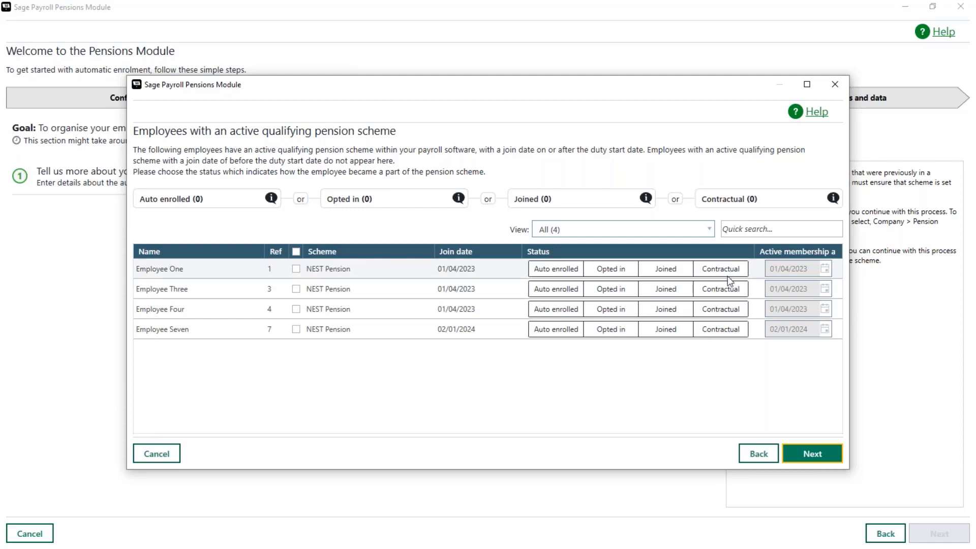
Set all employees with an active qualifying pension scheme to Auto enrolled and continue to the employees who left a scheme
click(295, 252)
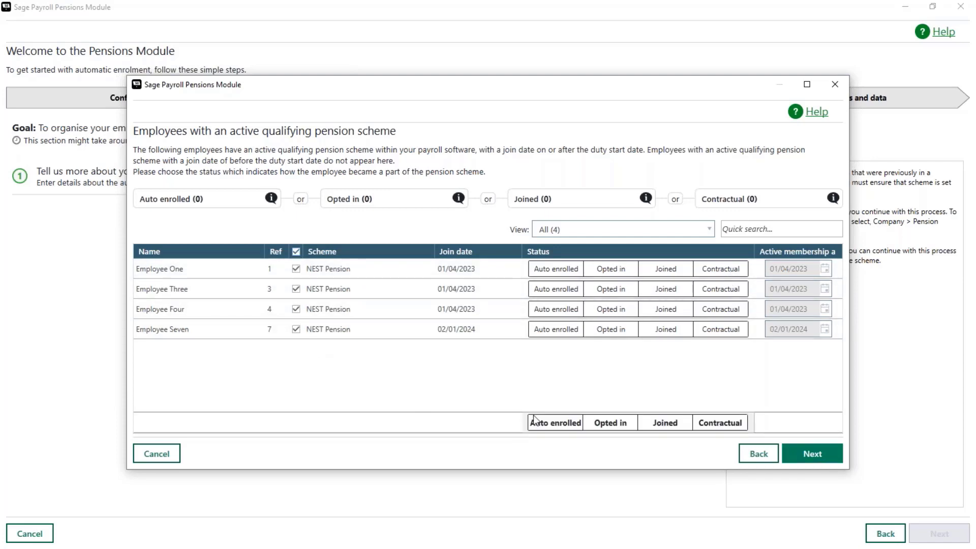
click(550, 423)
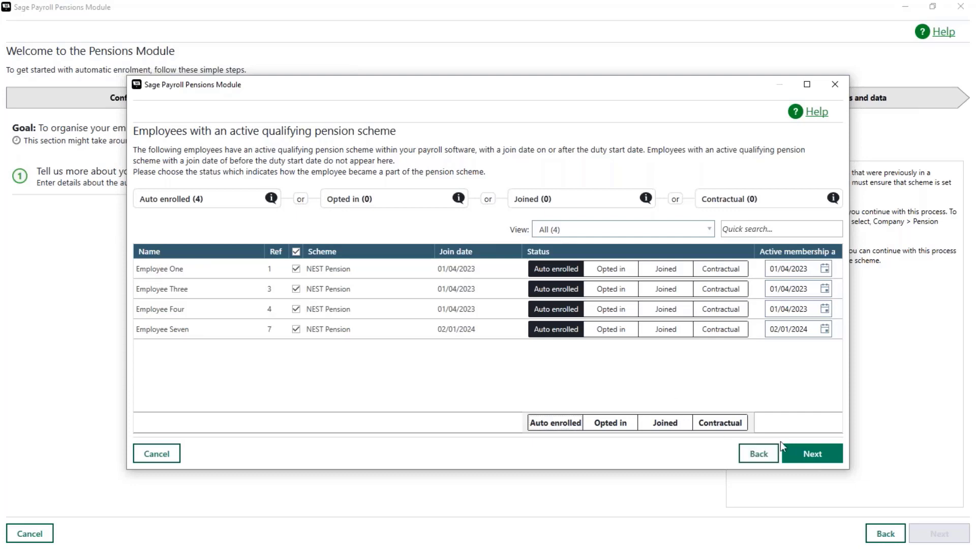
click(813, 454)
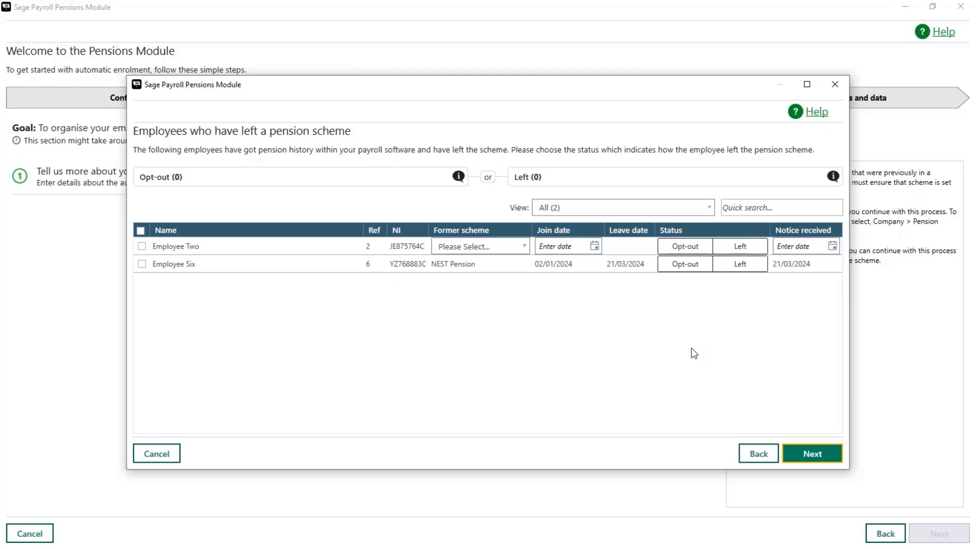
For Employee Two, choose NEST Pension as the former scheme, enter join date 01/03/2024 and set the status to Opt-out
click(472, 249)
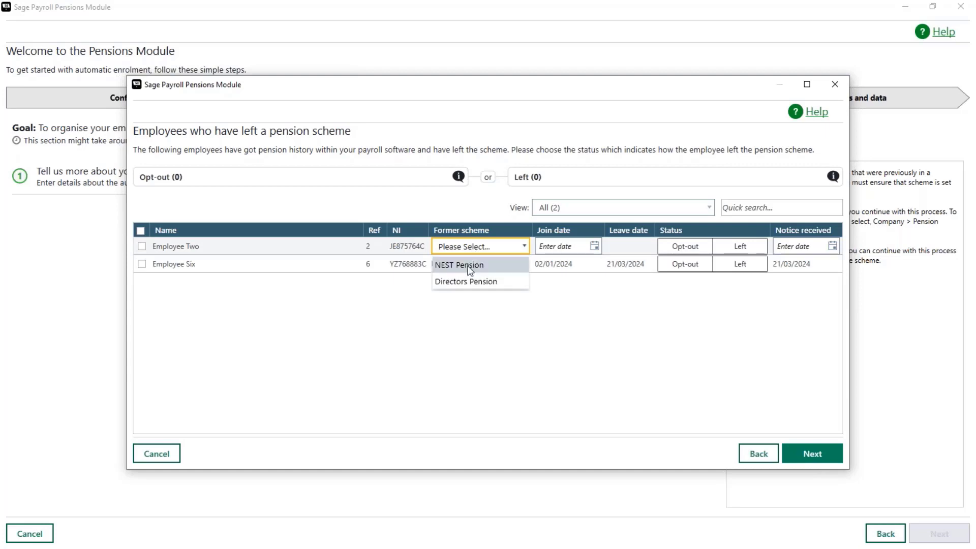
click(468, 265)
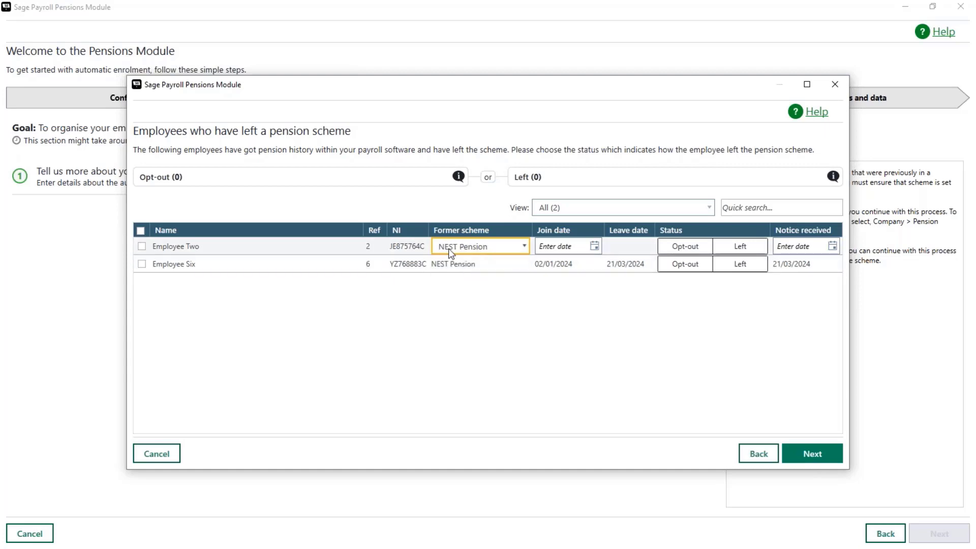
click(539, 246)
text(01/)
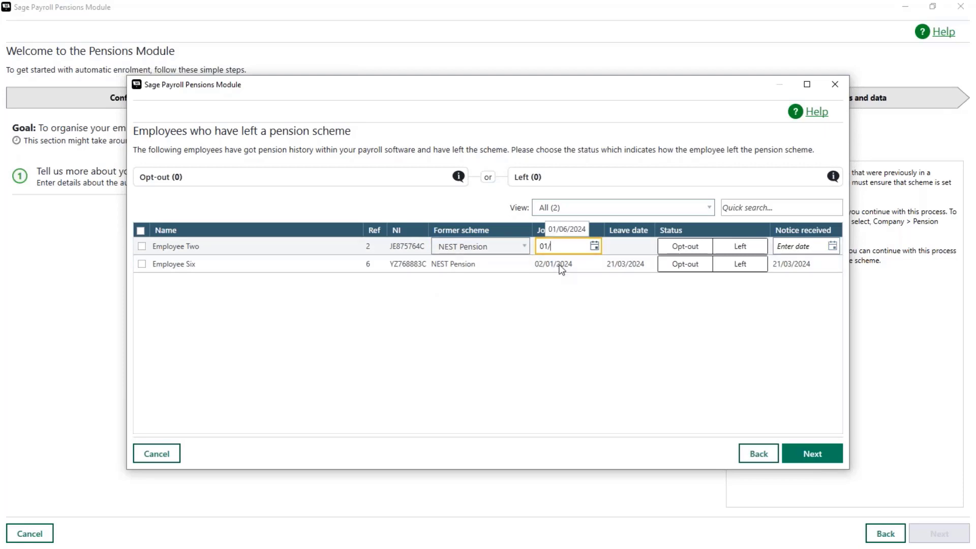
text(03/2024)
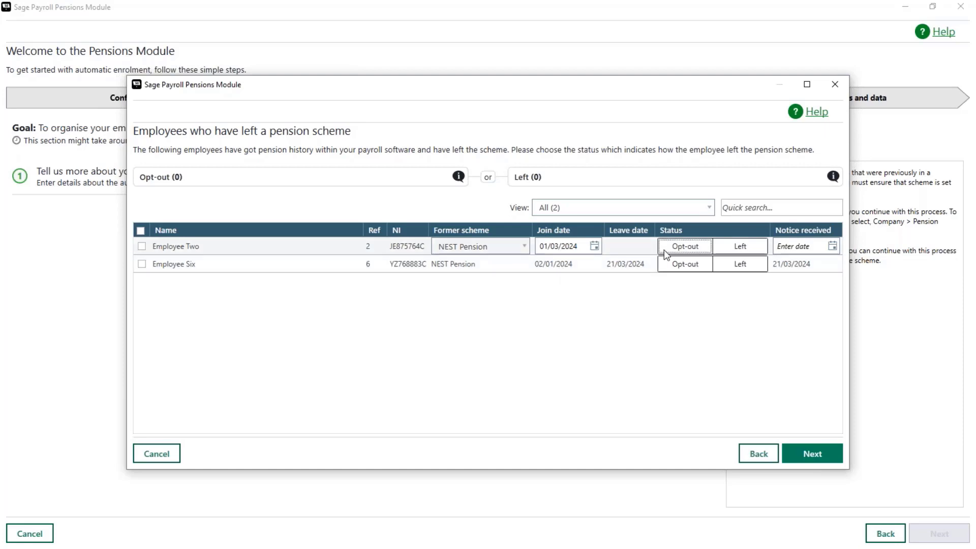
click(665, 248)
click(800, 248)
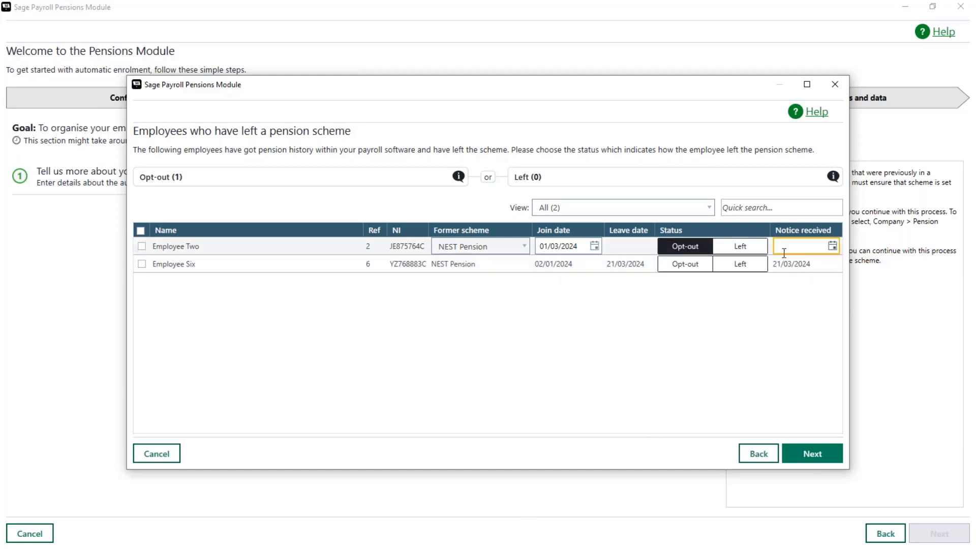
Change Employee Two's join date to 01/04/2023 and enter 30/04/2023 as the notice received date
click(563, 246)
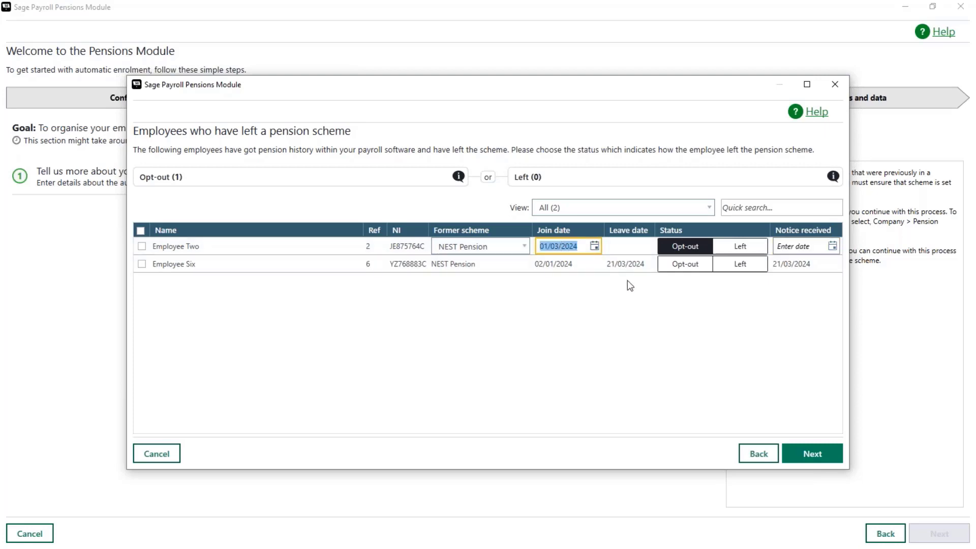
text(010)
key(BackSpace)
text(/04/2023)
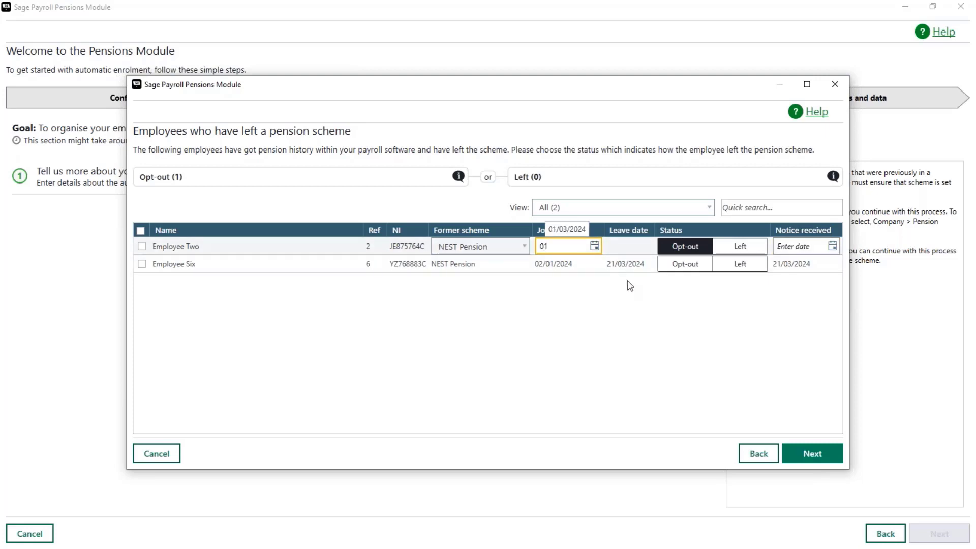
key(Tab)
click(795, 246)
text(30/04/2023)
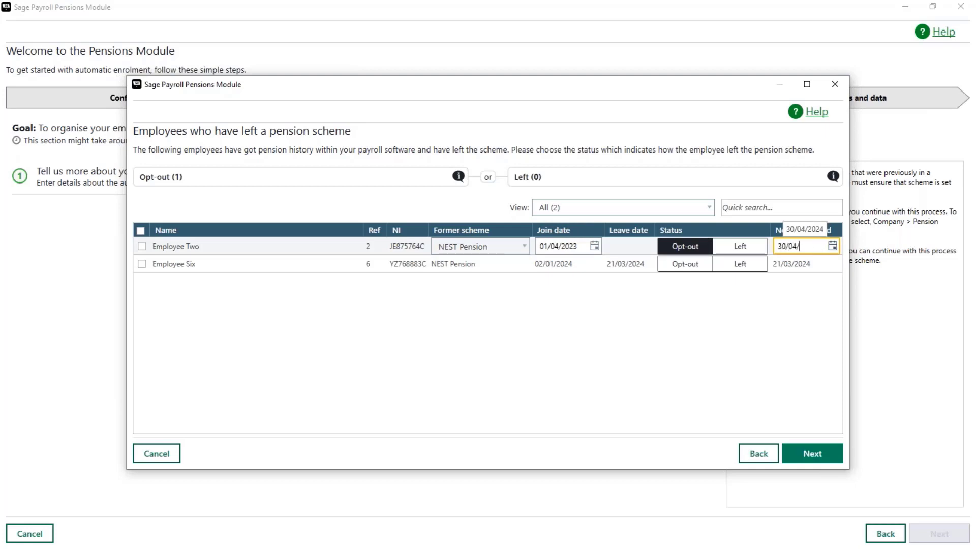
key(Tab)
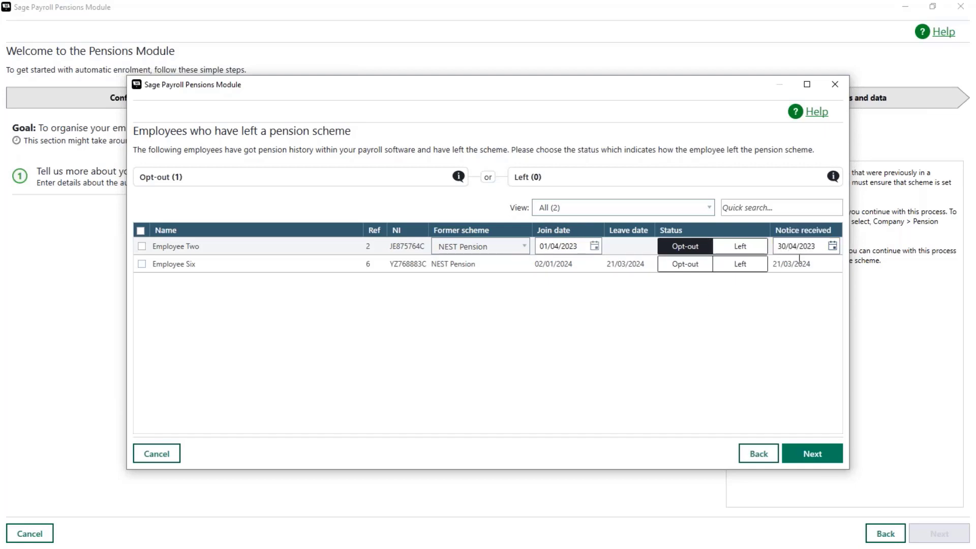
Set Employee Six's status to Opt-out and continue past the postponed employees to the employee information review
click(685, 264)
click(822, 465)
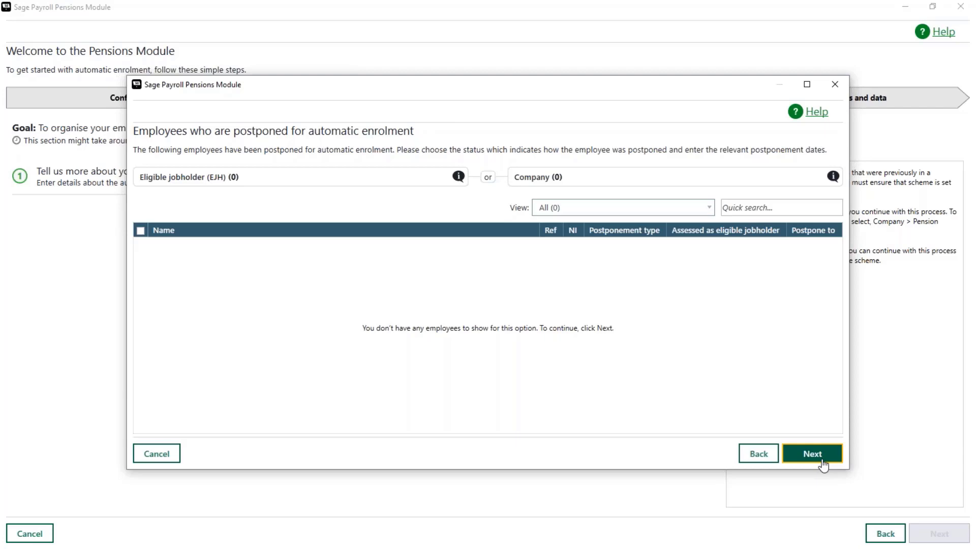
click(823, 465)
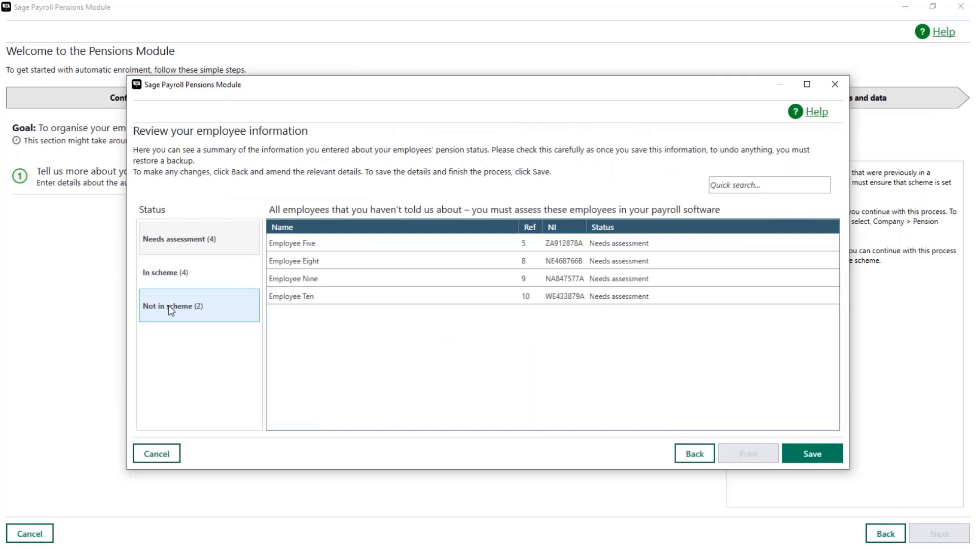
Review the In scheme, Not in scheme and Needs assessment lists, save the employee information and mark the task as done
click(173, 280)
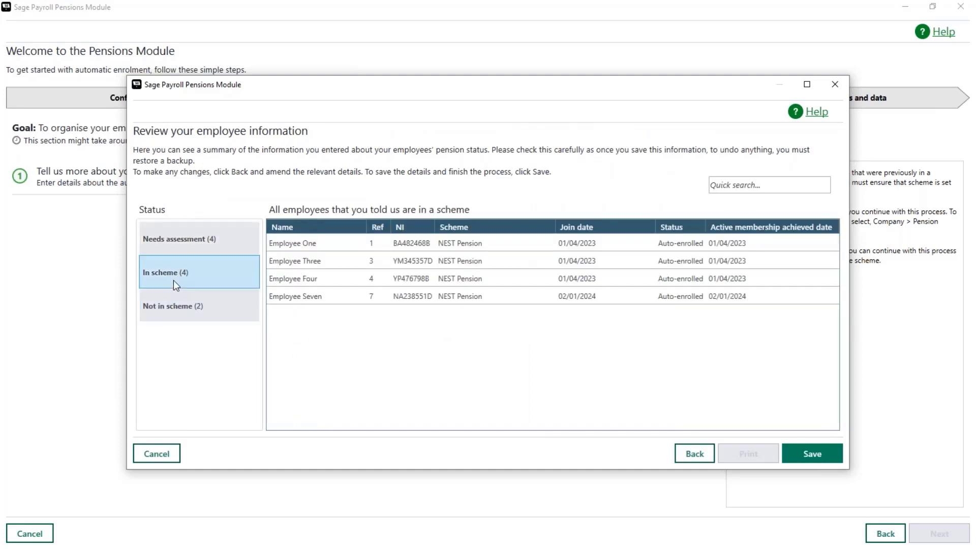
click(178, 312)
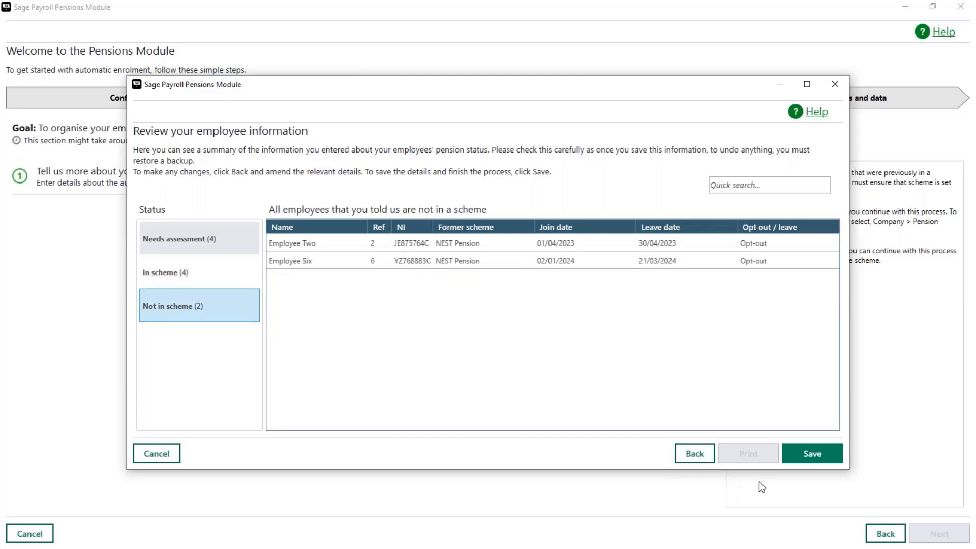
click(203, 234)
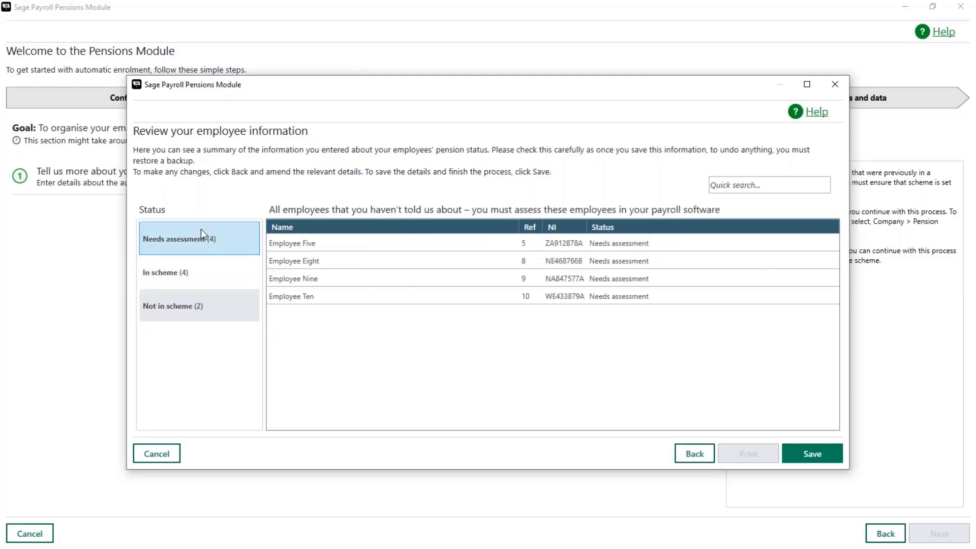
click(805, 459)
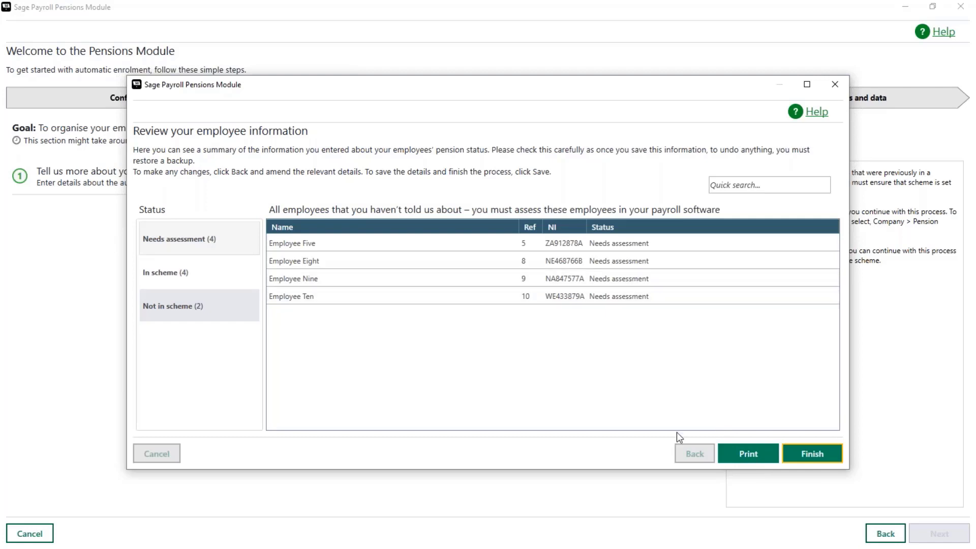
click(812, 454)
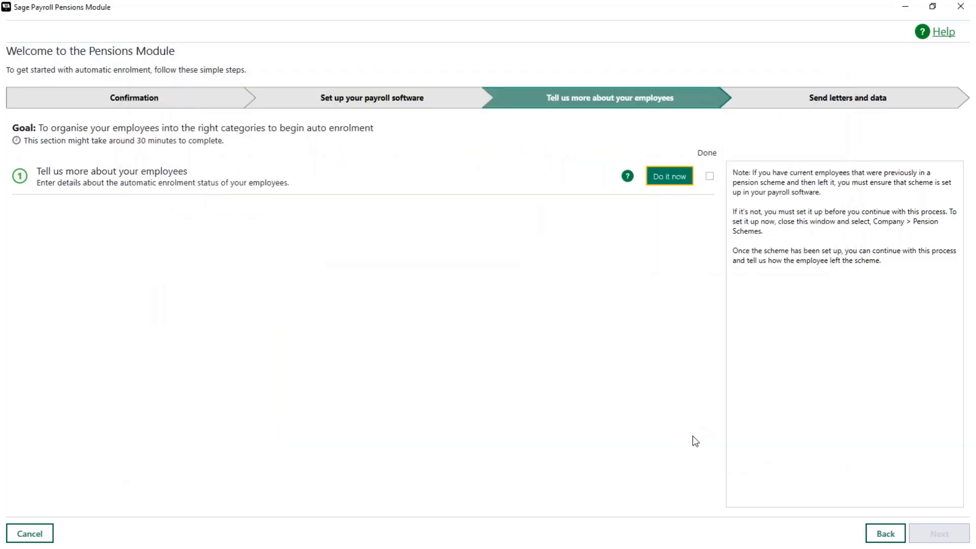
click(711, 176)
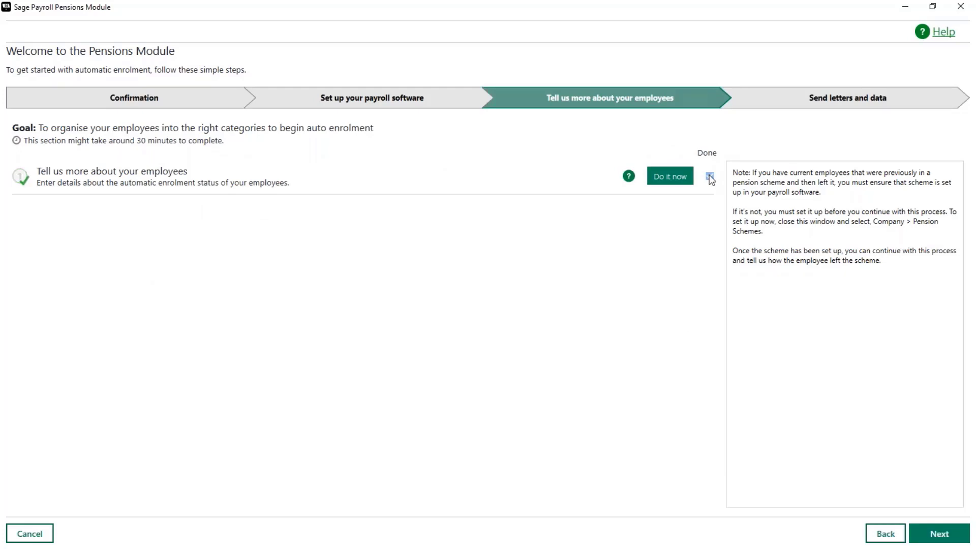
Open the pension correspondence task, select all letters and set their sent date to 01/04/2023
click(940, 535)
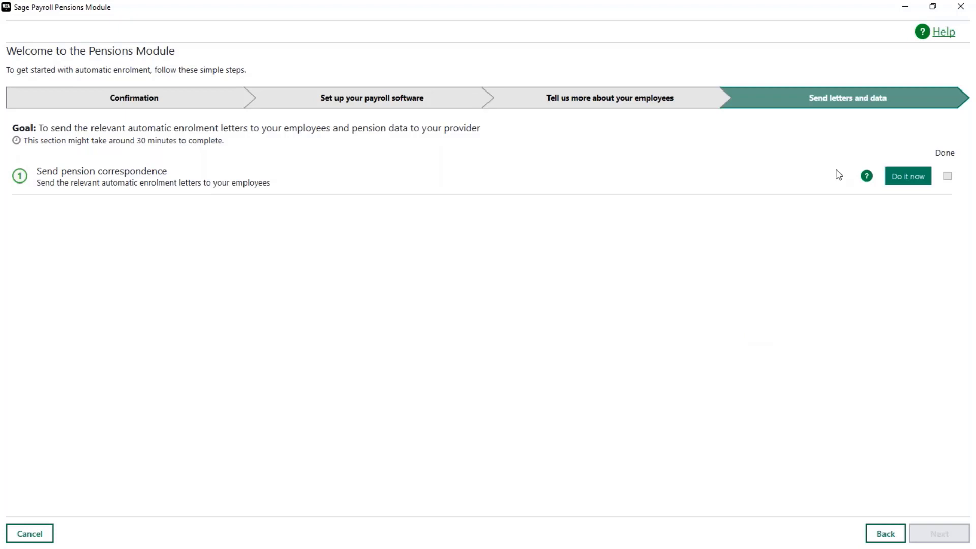
click(895, 179)
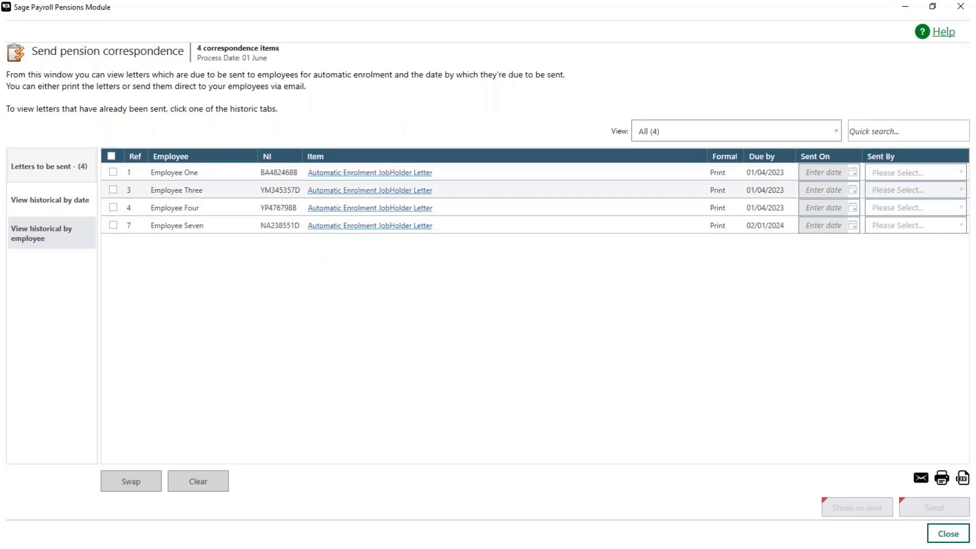
click(113, 158)
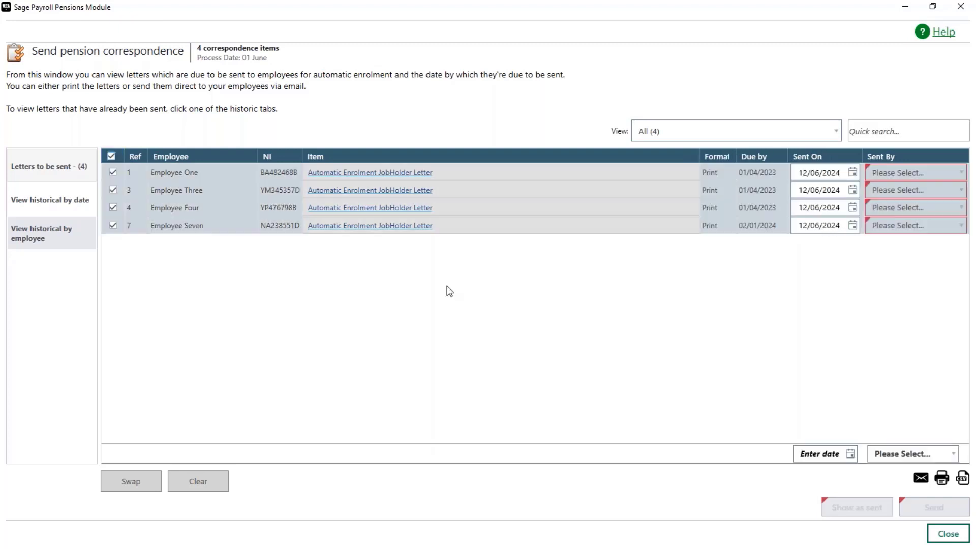
click(818, 453)
text(01/04/2023)
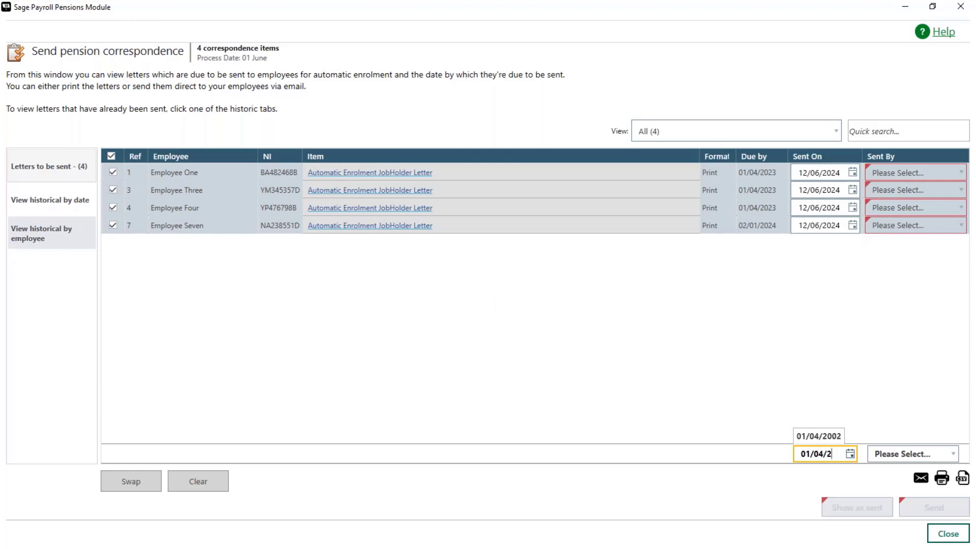
key(Tab)
Set the sent date of Employee Seven's letter to 02/01/2024 and set Sent By to User for all selected letters
click(788, 228)
key(Delete)
key(Delete)
key(Delete)
key(Delete)
key(Delete)
key(Delete)
key(Delete)
key(Delete)
key(Delete)
key(Delete)
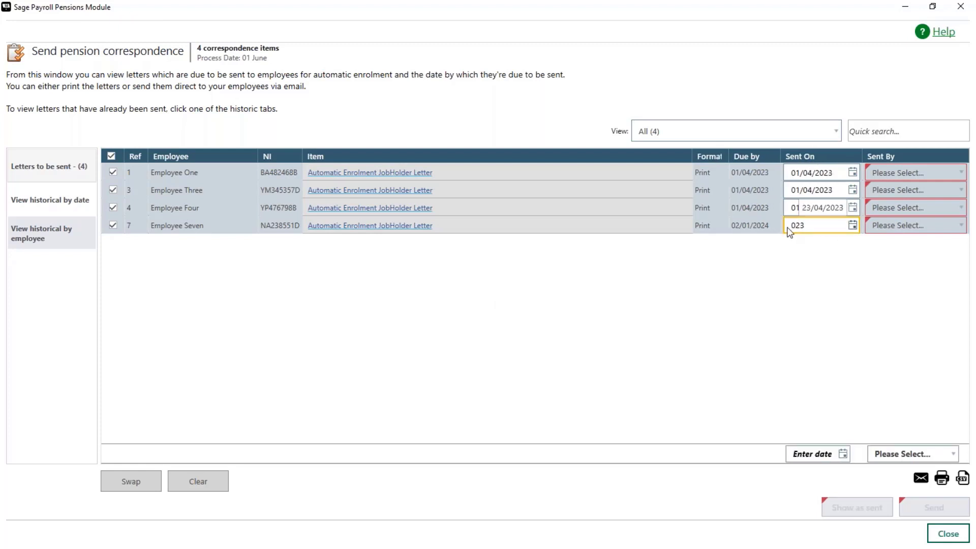
text(02/01/2024)
key(Tab)
click(908, 454)
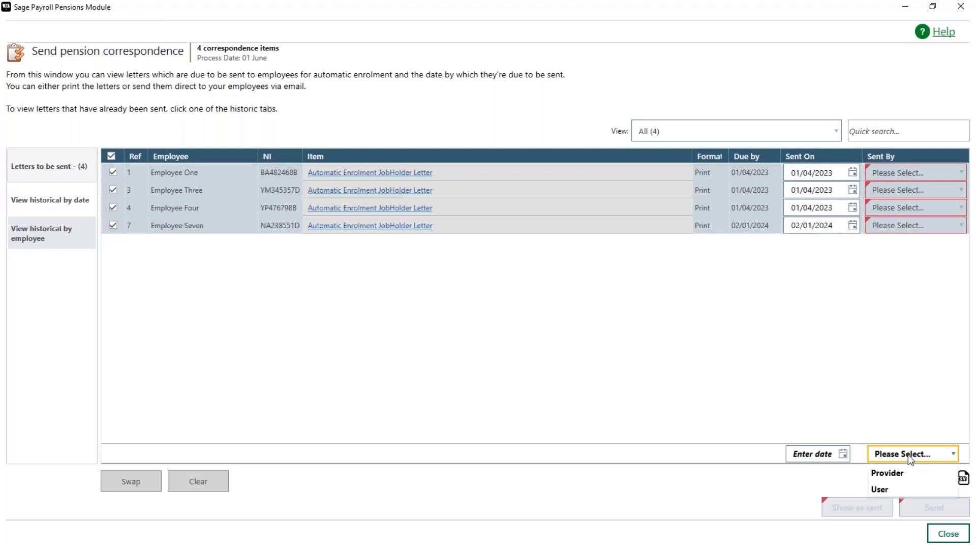
click(881, 486)
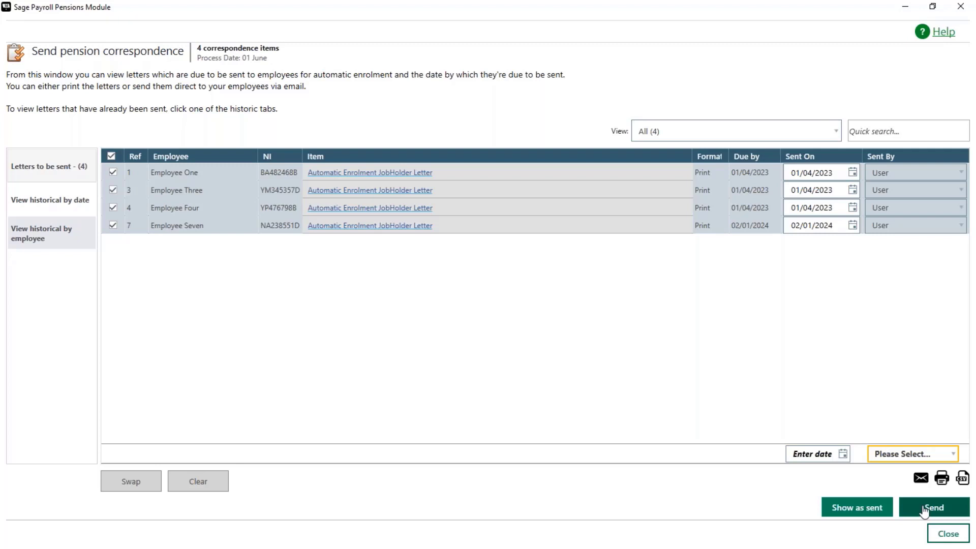
Show the four selected pension letters as sent without printing extra copies and close the correspondence window
click(873, 507)
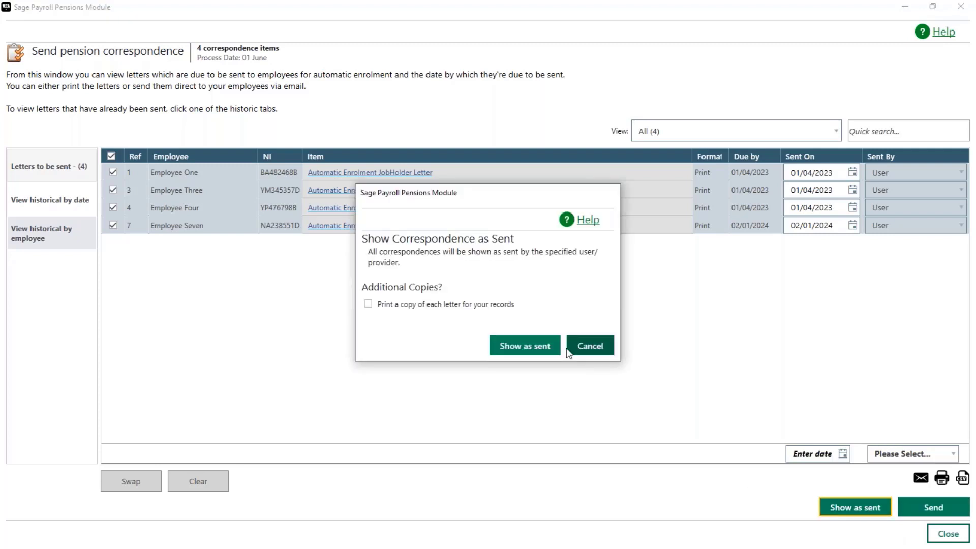
click(524, 345)
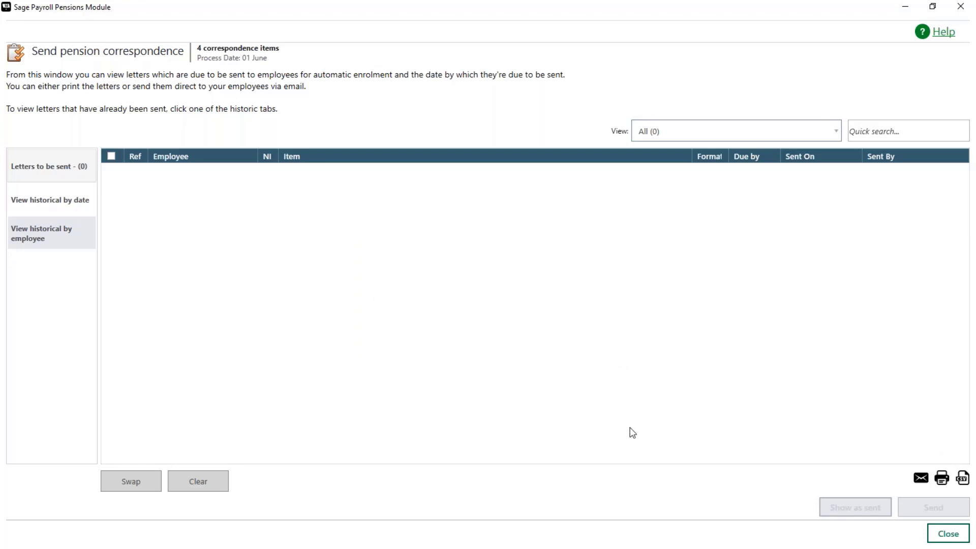
click(948, 534)
Mark the pension correspondence task as done and finish the Pensions Module setup
click(948, 176)
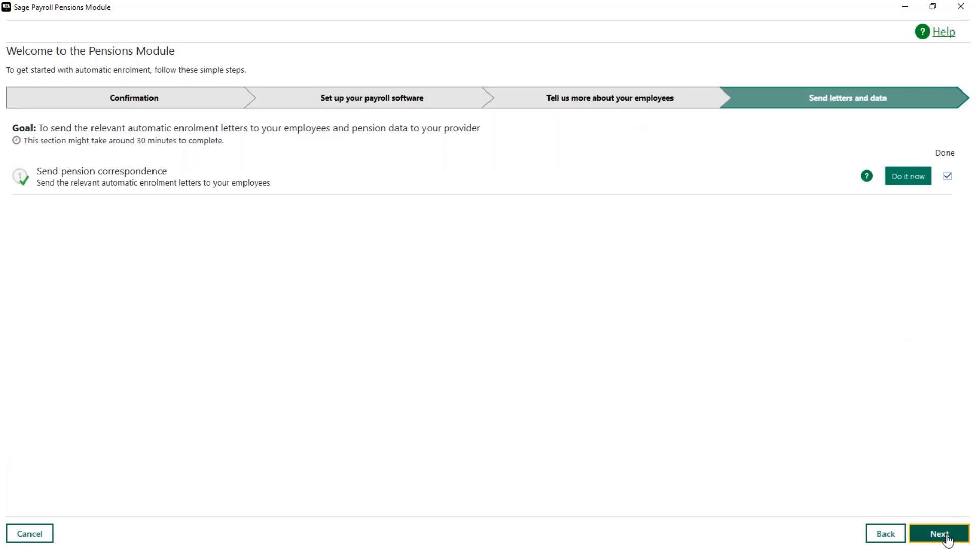
click(945, 535)
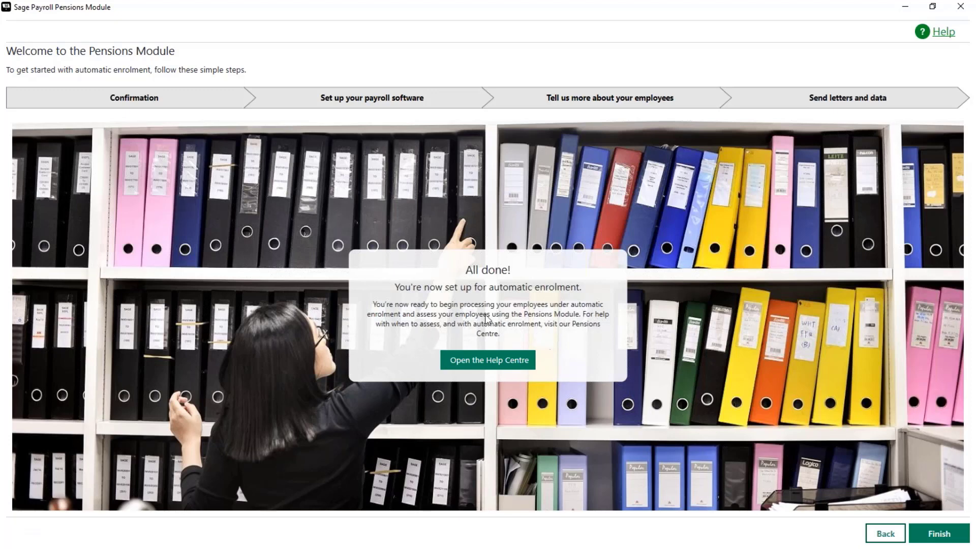
click(930, 536)
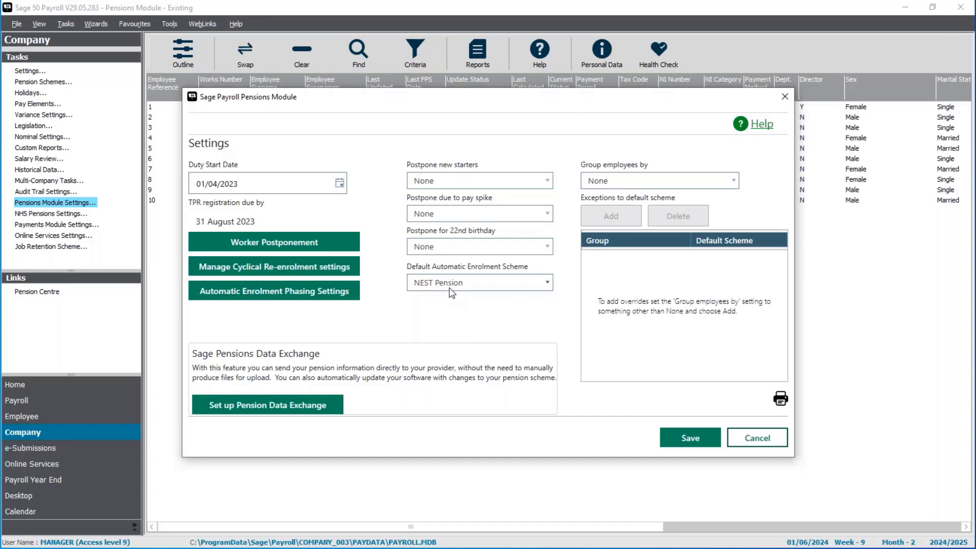
Group employees by Department, add an exception giving Directors the Directors Pension as default scheme, and save the Pensions Module settings
click(680, 180)
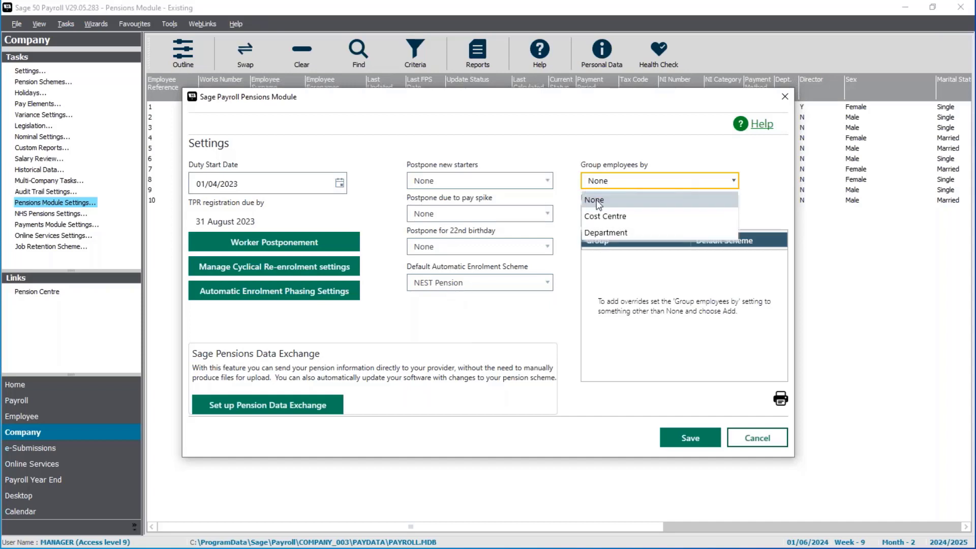
click(608, 233)
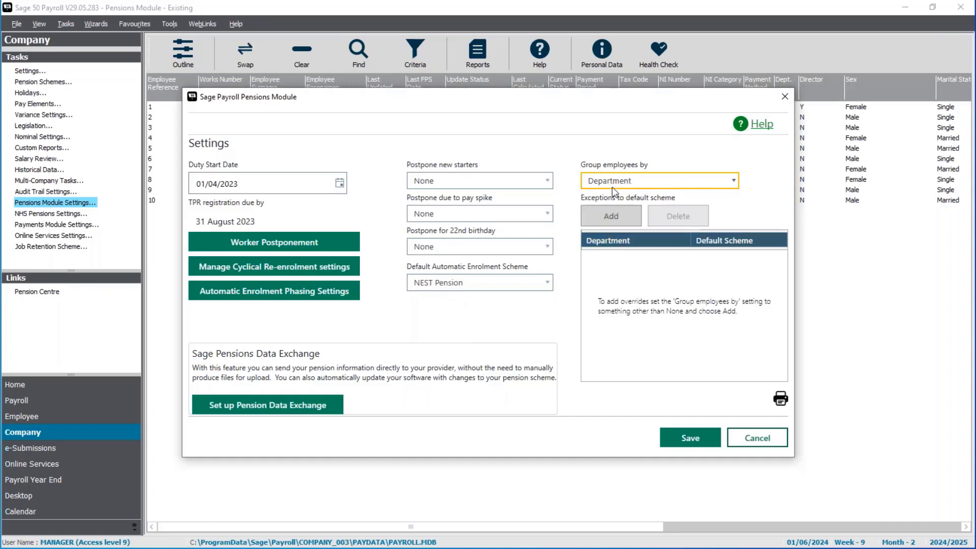
click(610, 218)
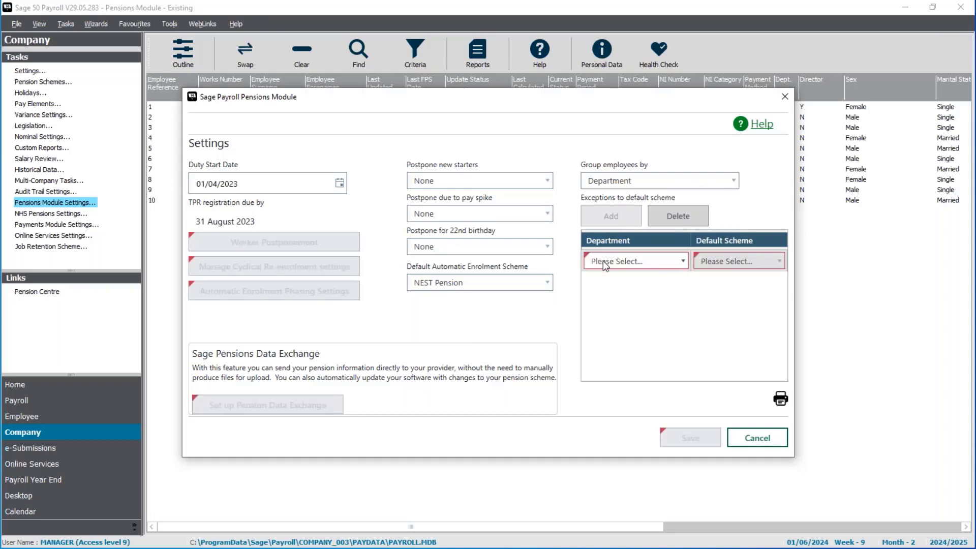
click(605, 263)
click(604, 280)
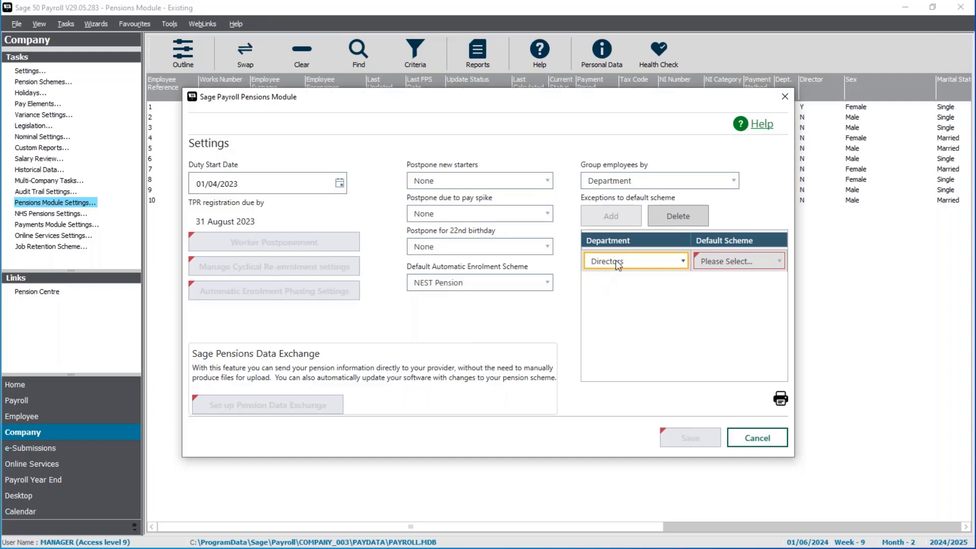
click(746, 261)
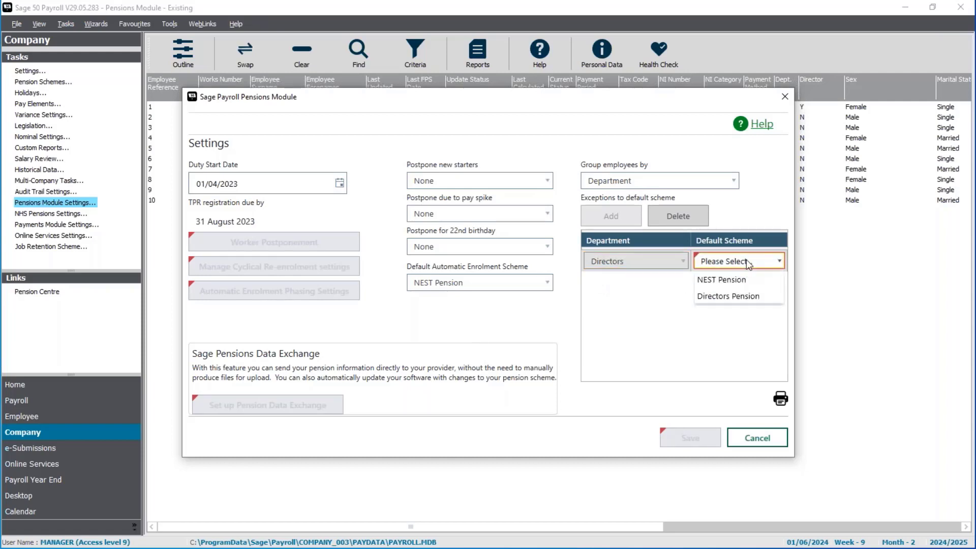
click(740, 295)
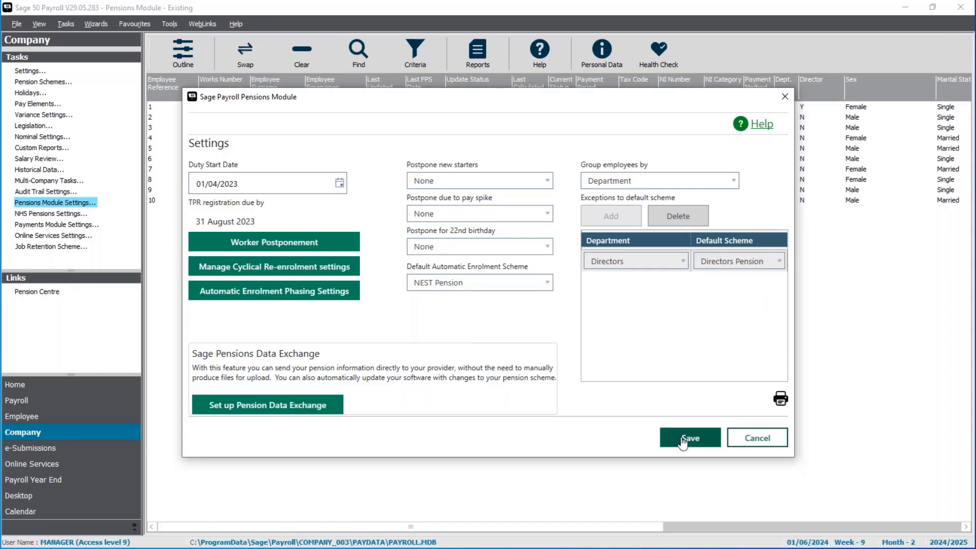
click(683, 439)
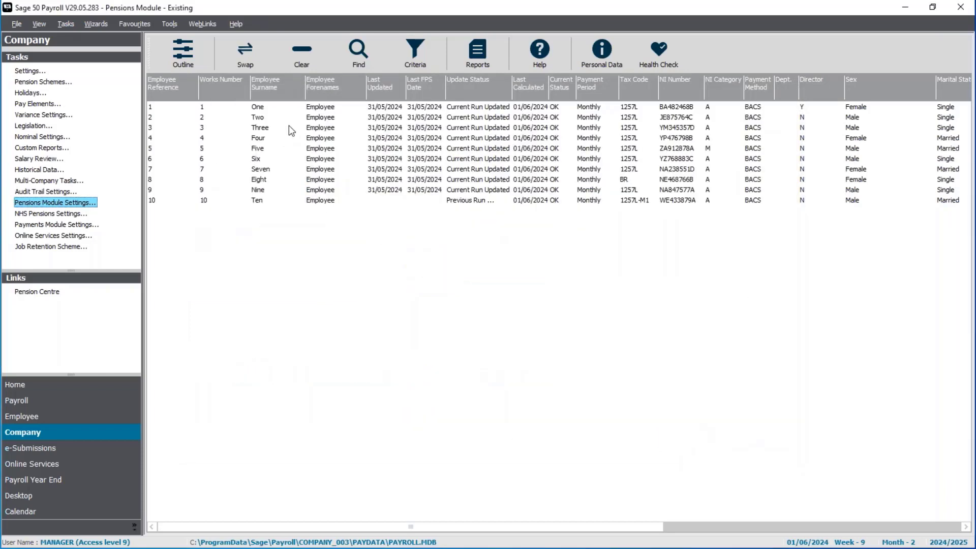
Review the pension scheme and current enrolment status in Employee One's record and close the record
double_click(314, 109)
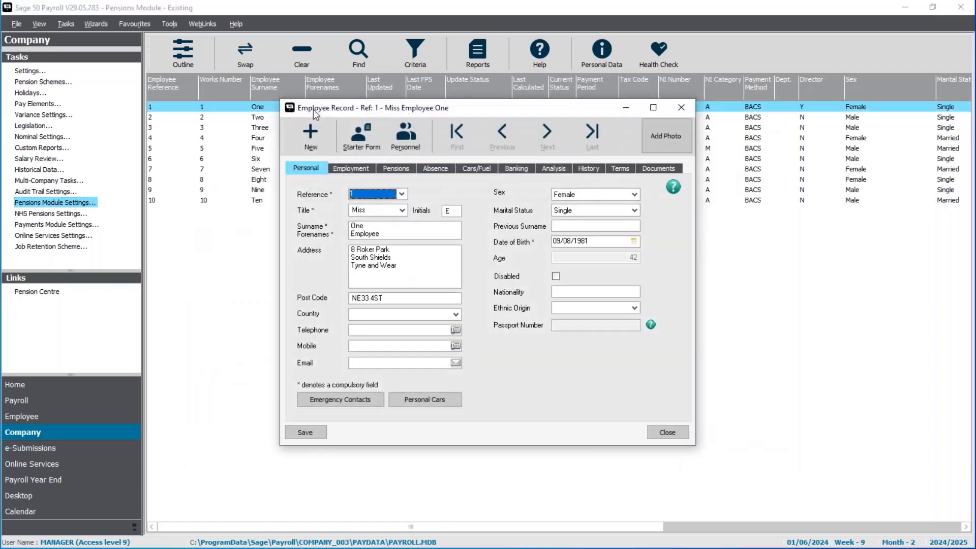
click(411, 168)
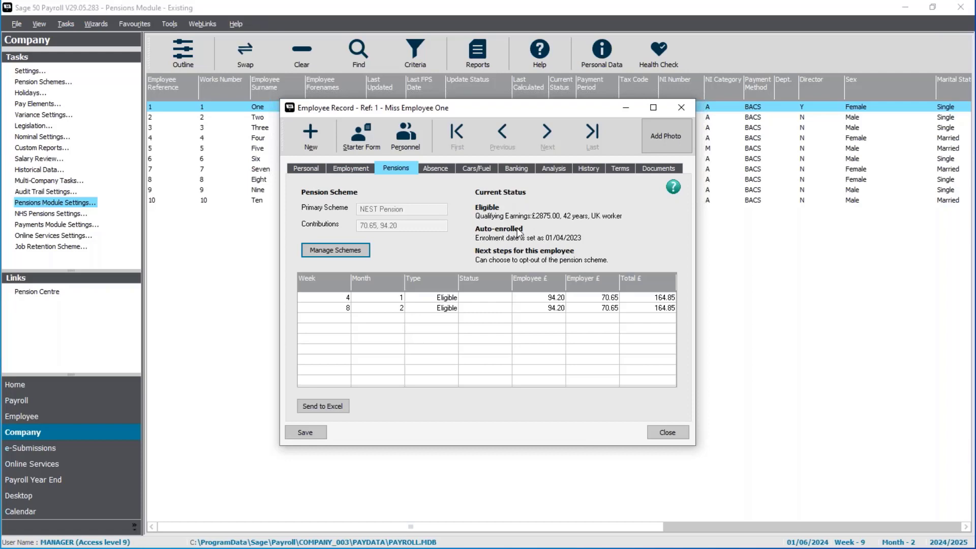
click(666, 433)
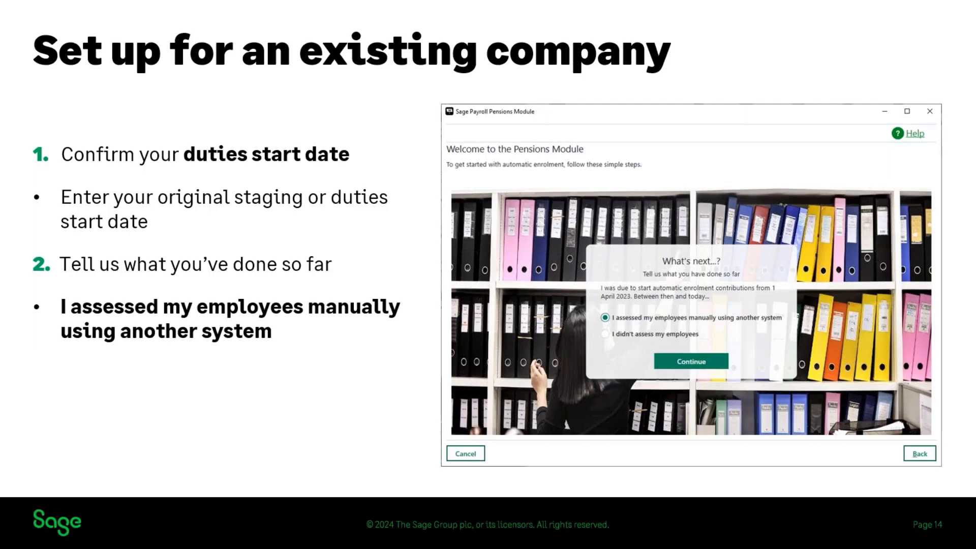
key(Right)
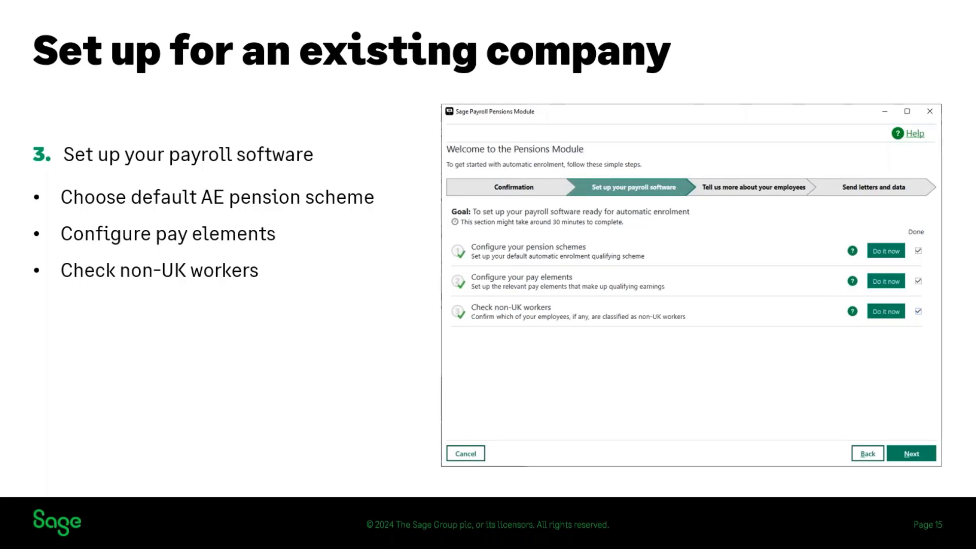
key(Right)
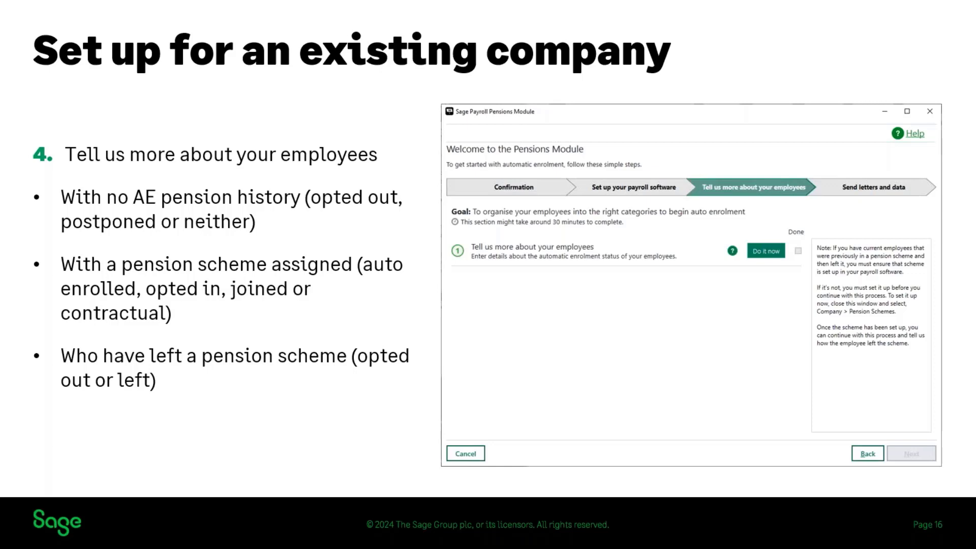
key(Right)
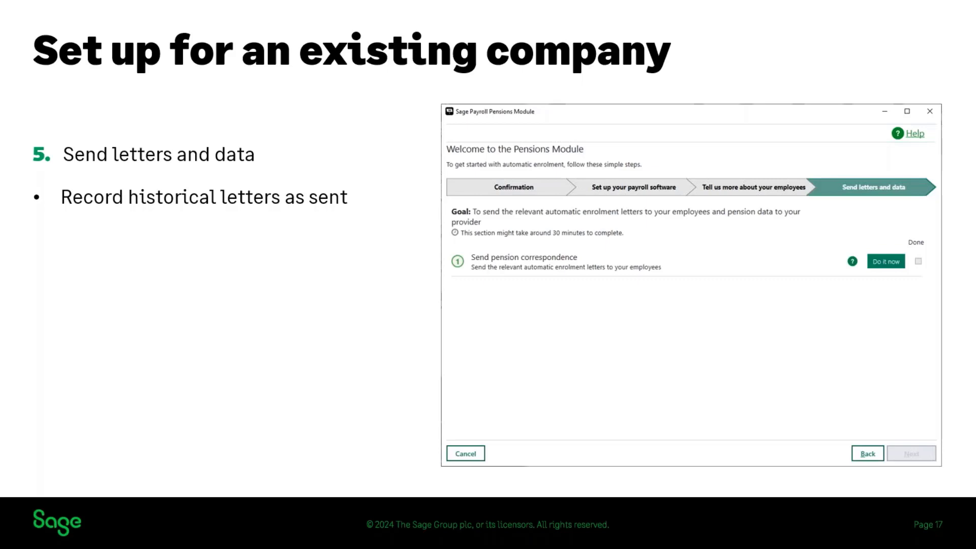
key(Right)
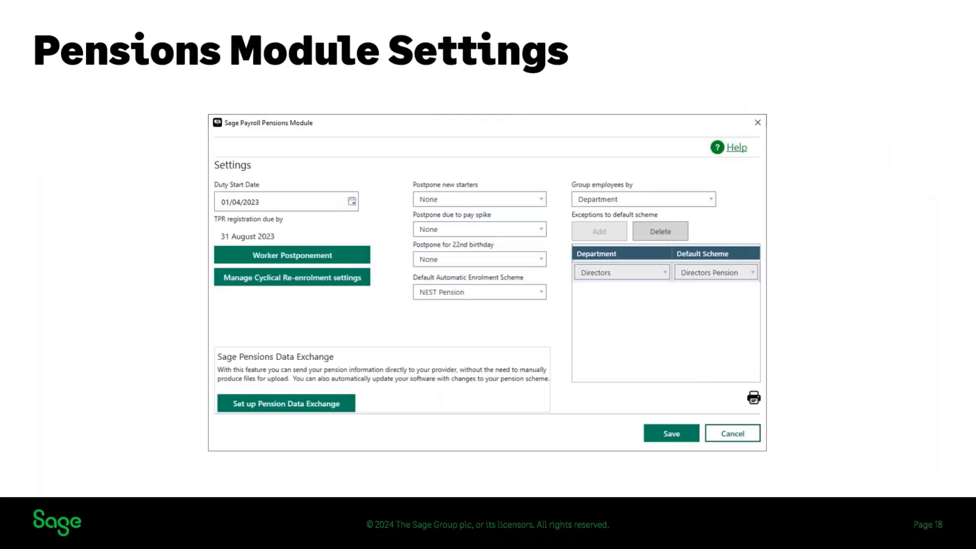
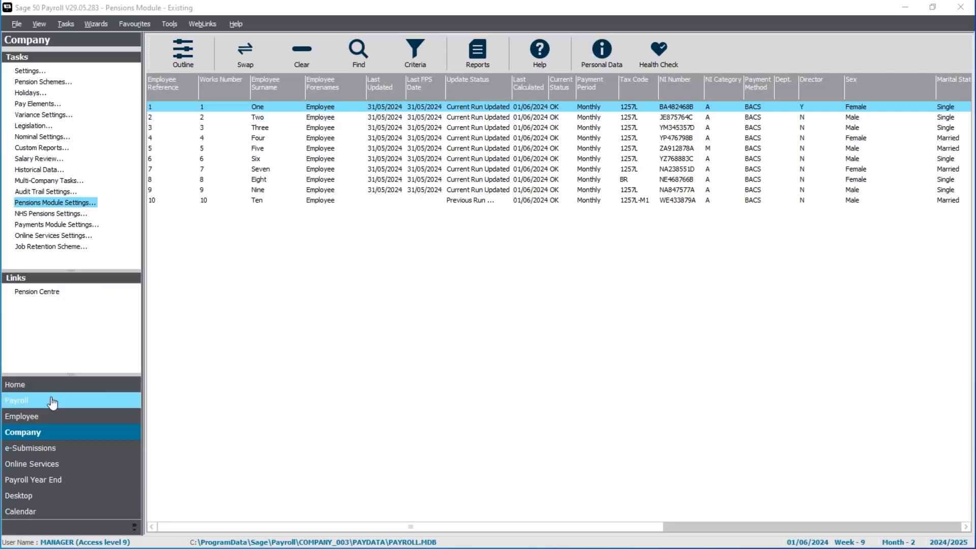
Change the payroll process date to 30/06/24
click(52, 400)
click(75, 71)
text(30/06/24)
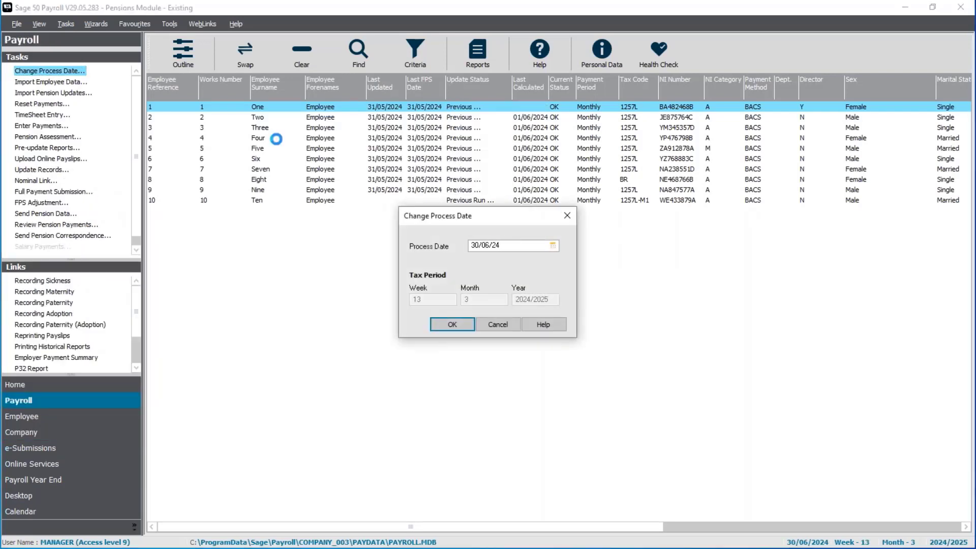
key(Return)
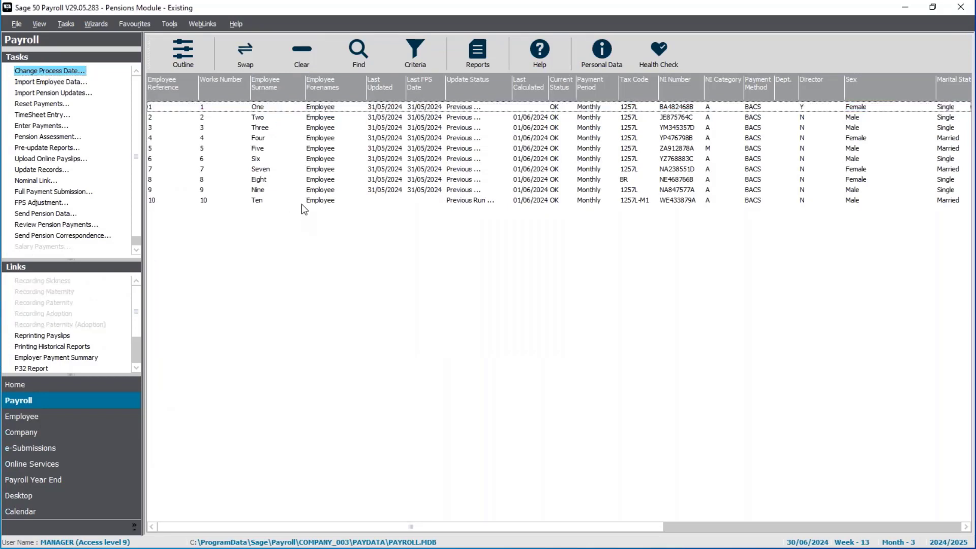
Review Employee Ten's pension status, assigned schemes and employment details, and close the record
double_click(302, 204)
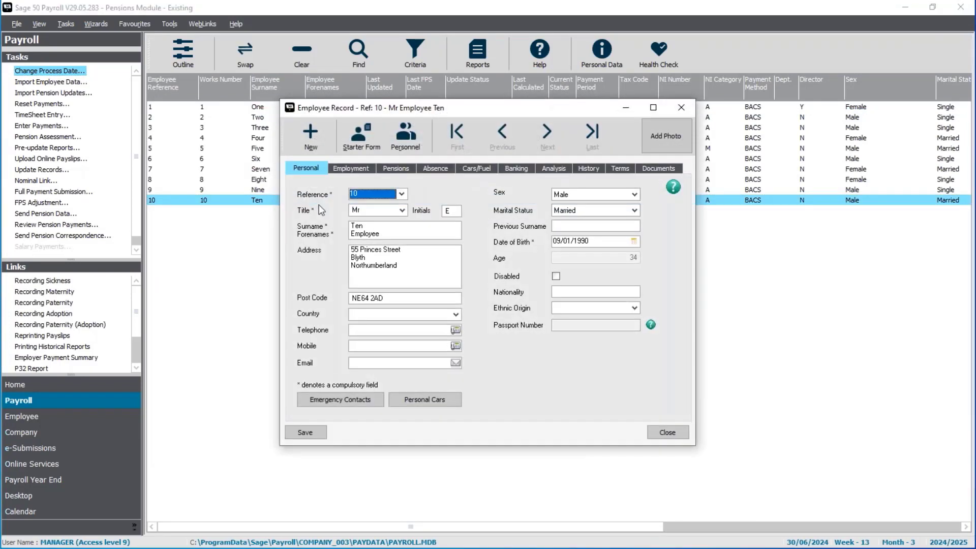
click(411, 169)
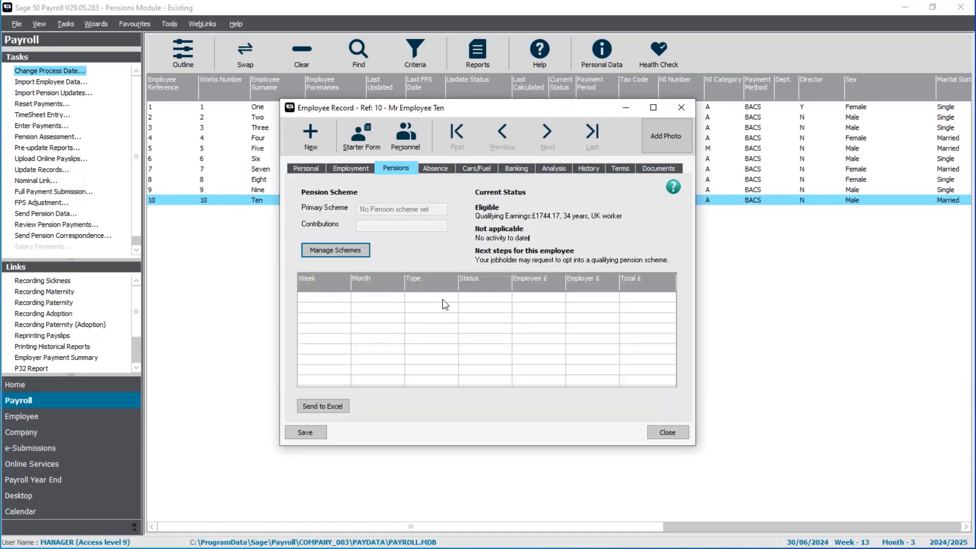
click(343, 248)
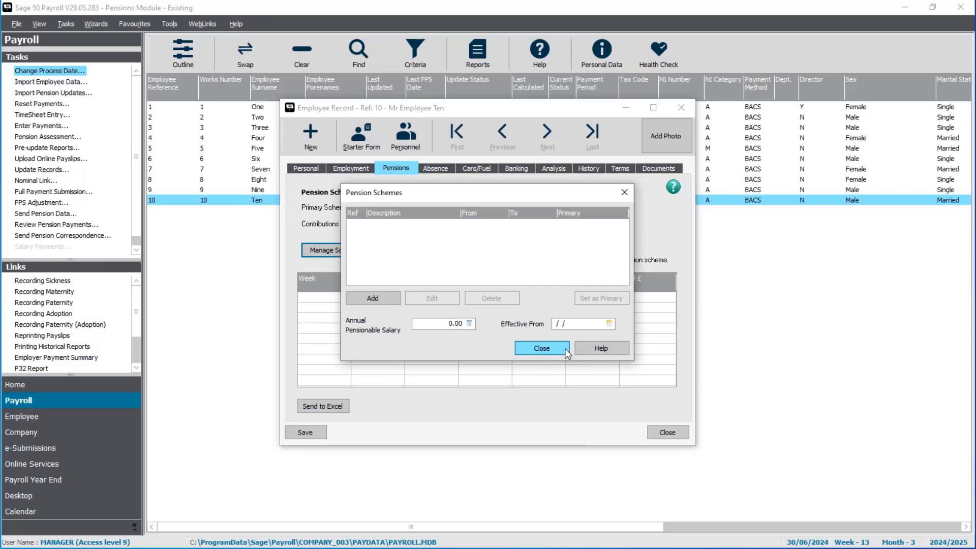
click(541, 348)
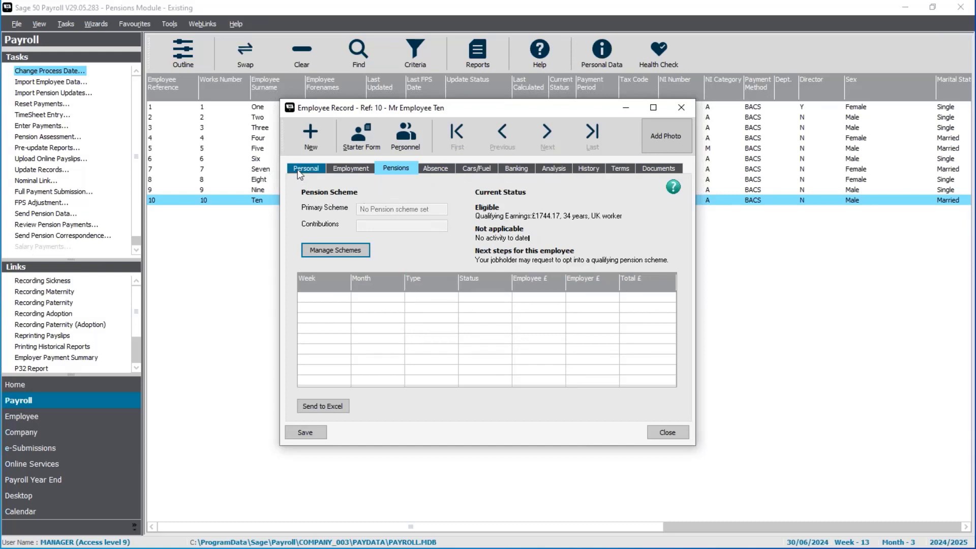
click(354, 169)
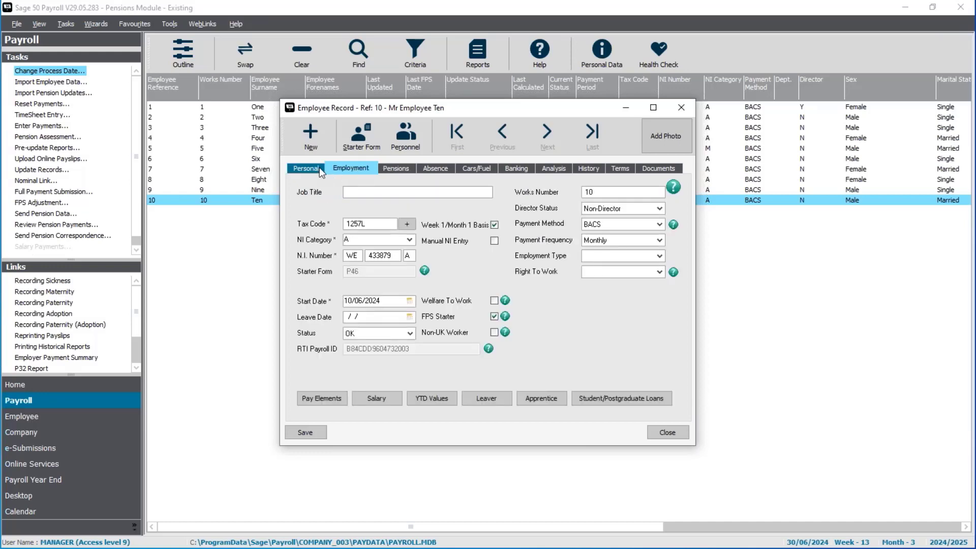
click(319, 168)
click(676, 432)
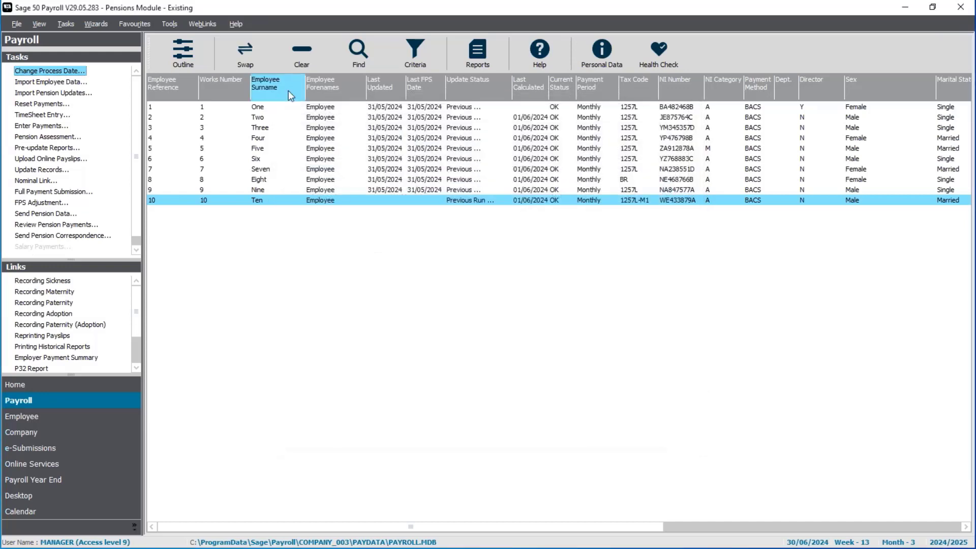
Start a pension assessment for all employees and confirm the automatic enrolment phasing message as read
click(249, 54)
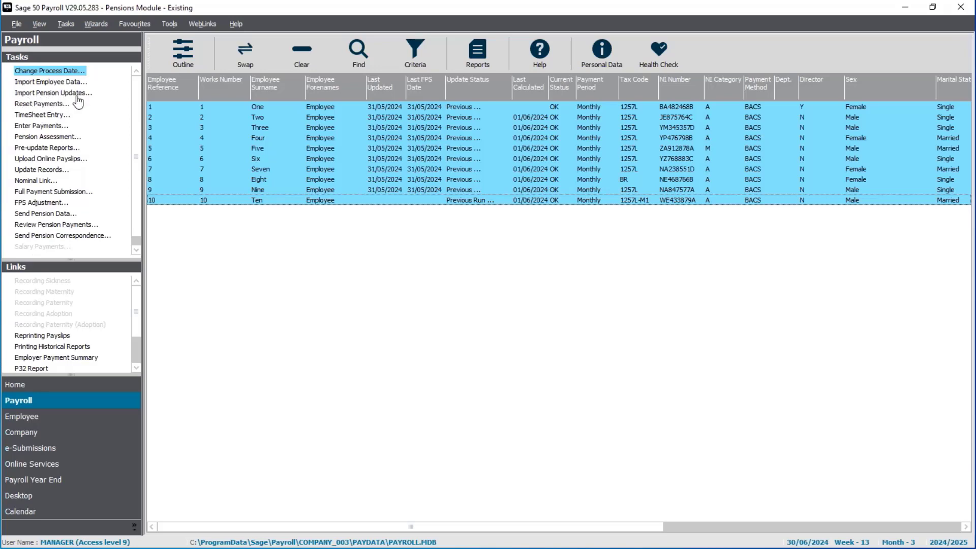
click(33, 138)
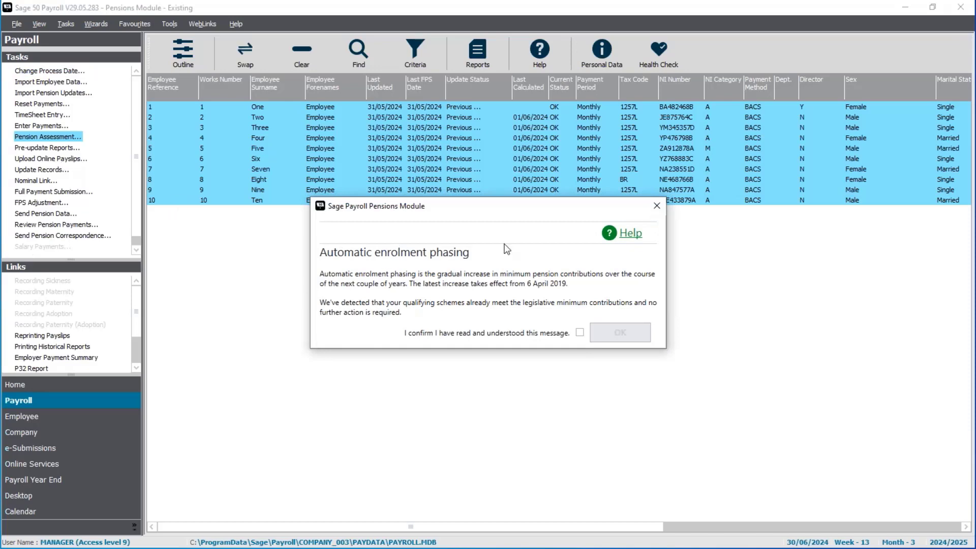
click(579, 333)
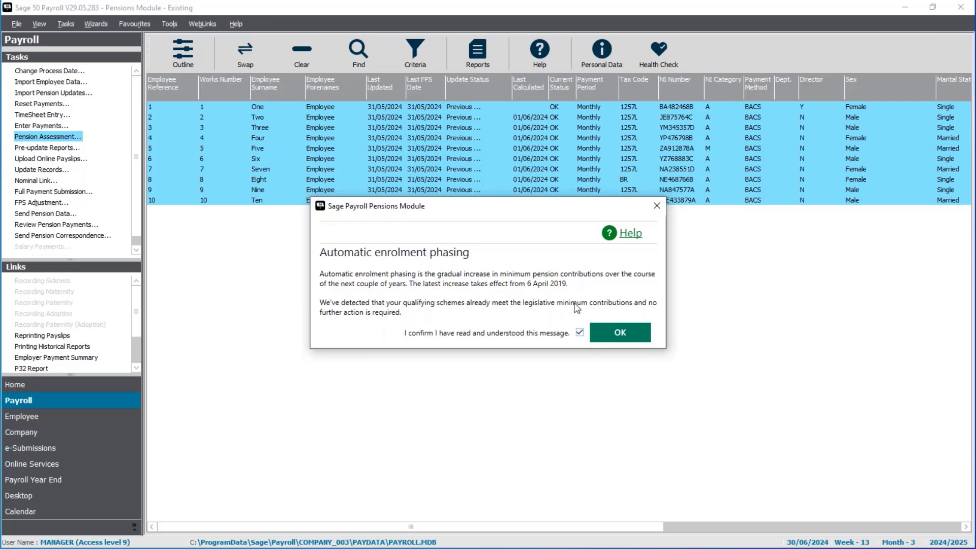
click(614, 337)
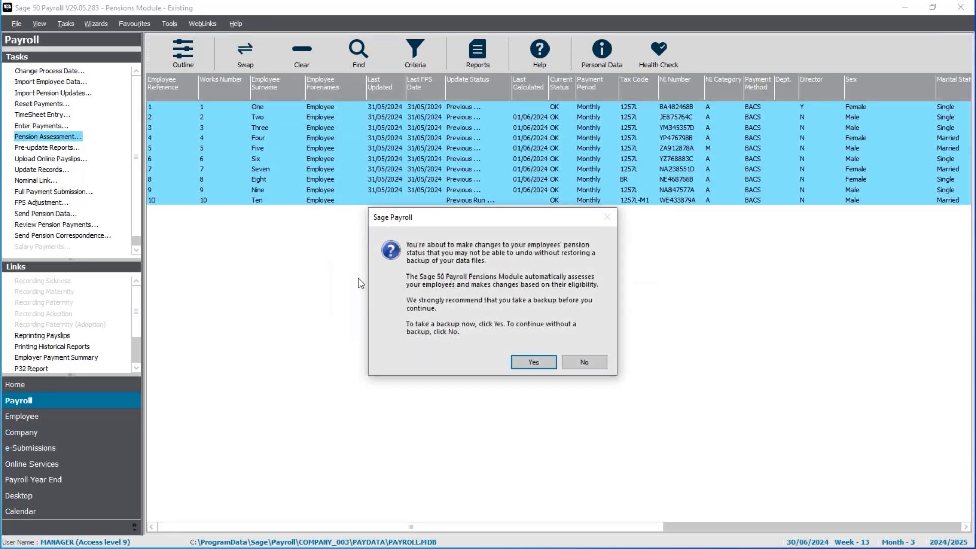
Back up the payroll data before the pension assessment, adding the prefix PA_ to the suggested backup file name
click(538, 362)
click(533, 372)
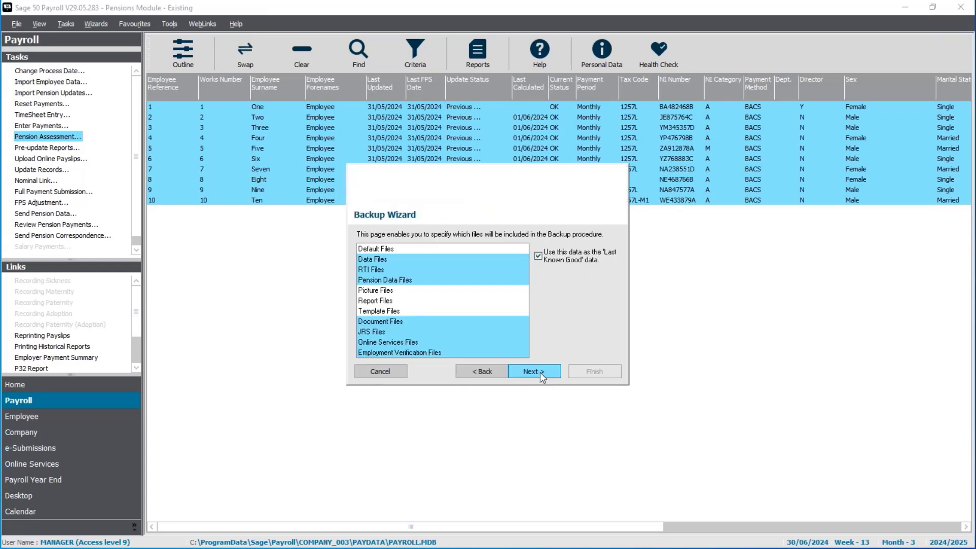
click(539, 371)
click(590, 315)
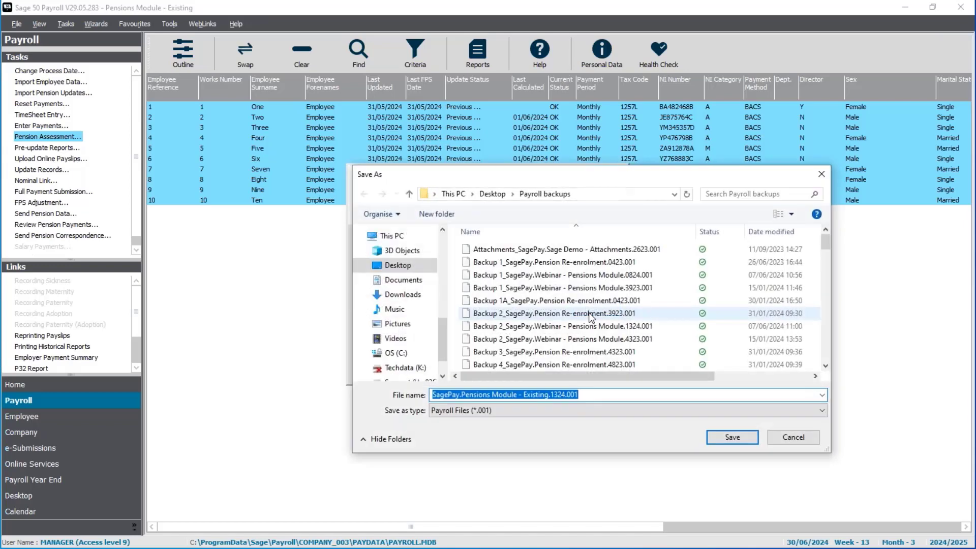
key(Home)
text(PA_)
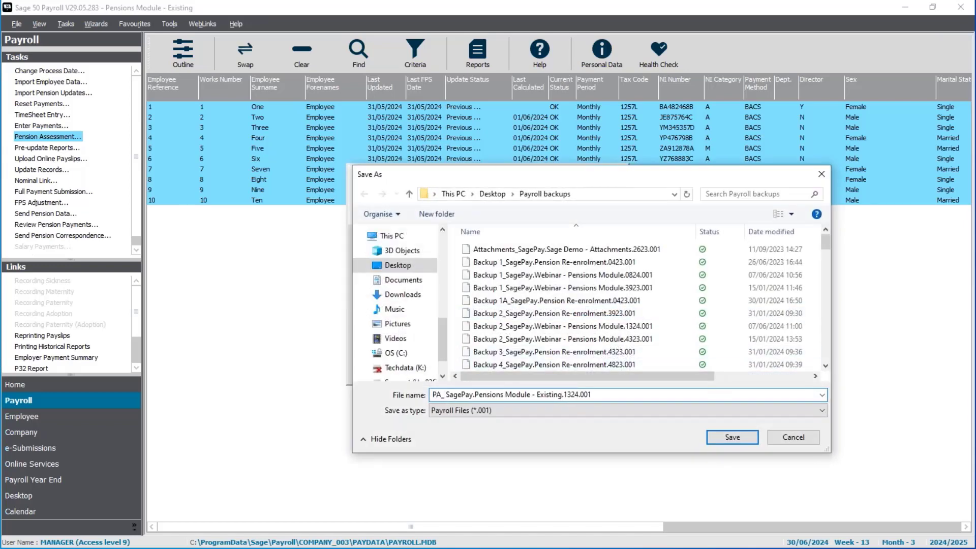
click(732, 438)
click(534, 430)
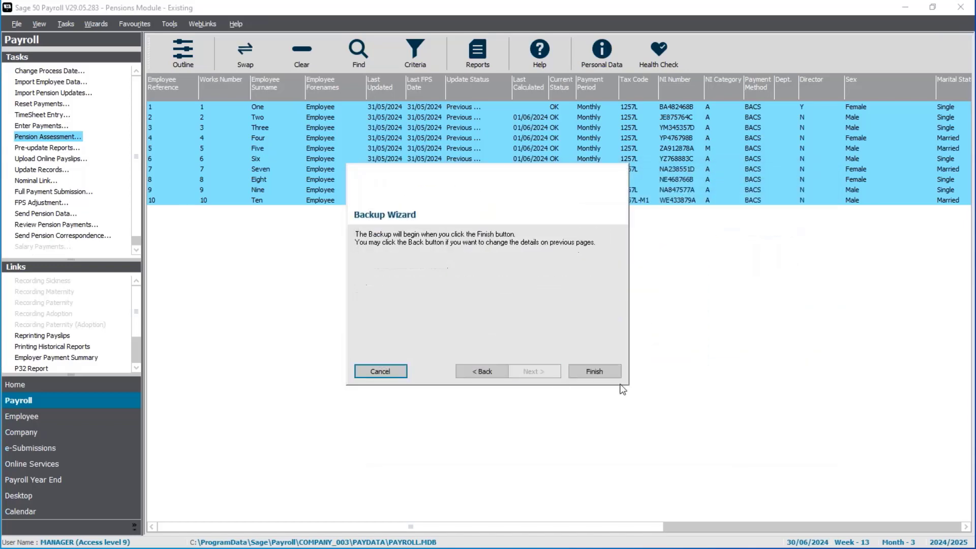
click(608, 375)
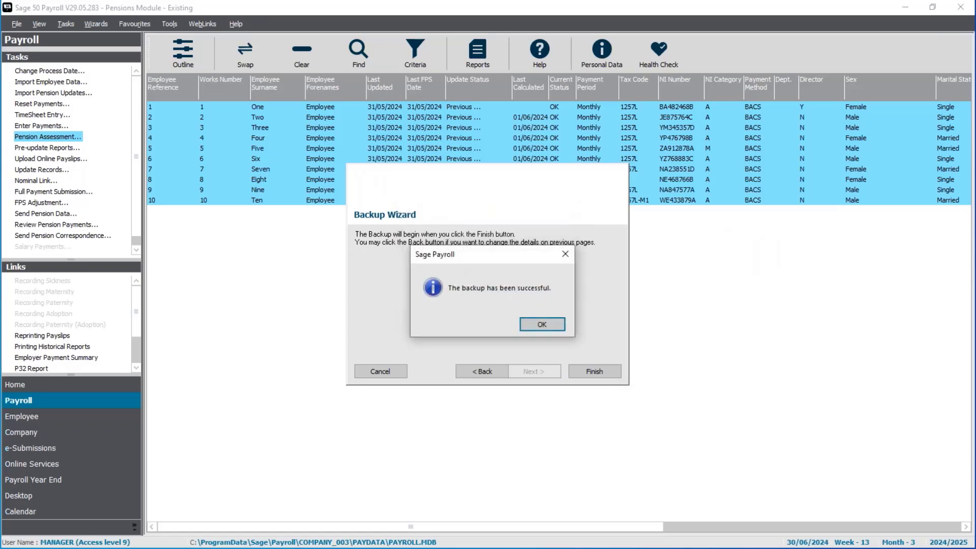
click(537, 328)
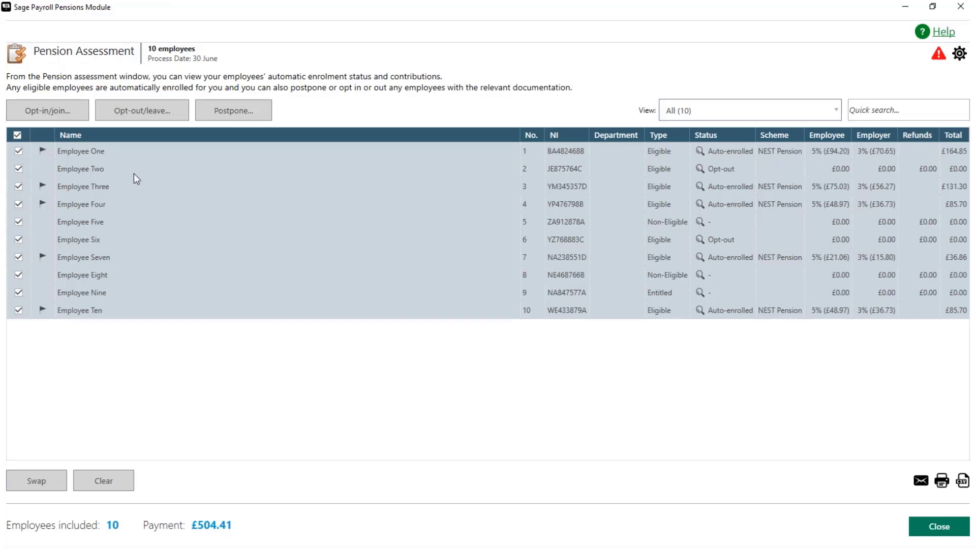
Review the enrolment flags and status details for the employees in the pension assessment, including Employee Ten, and close the assessment
mouse_move(37, 156)
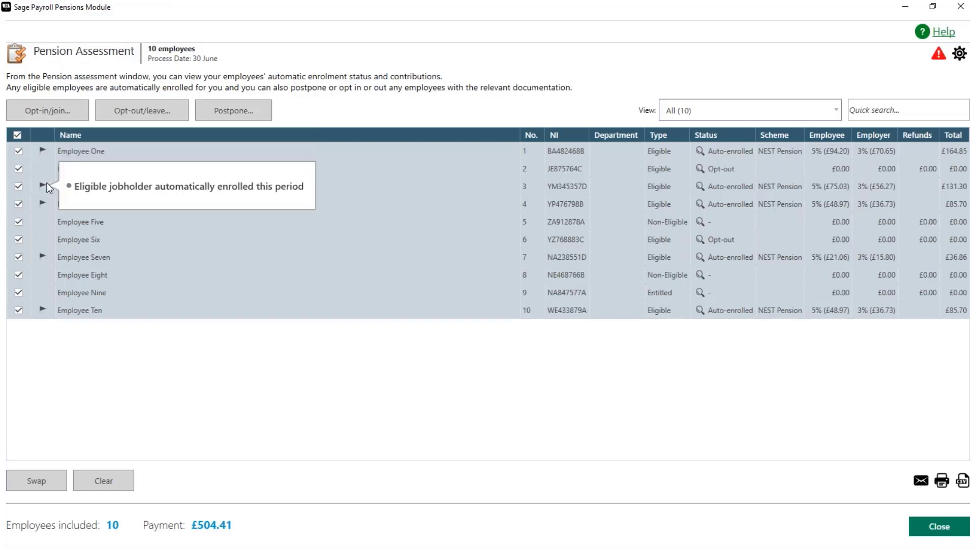
mouse_move(40, 199)
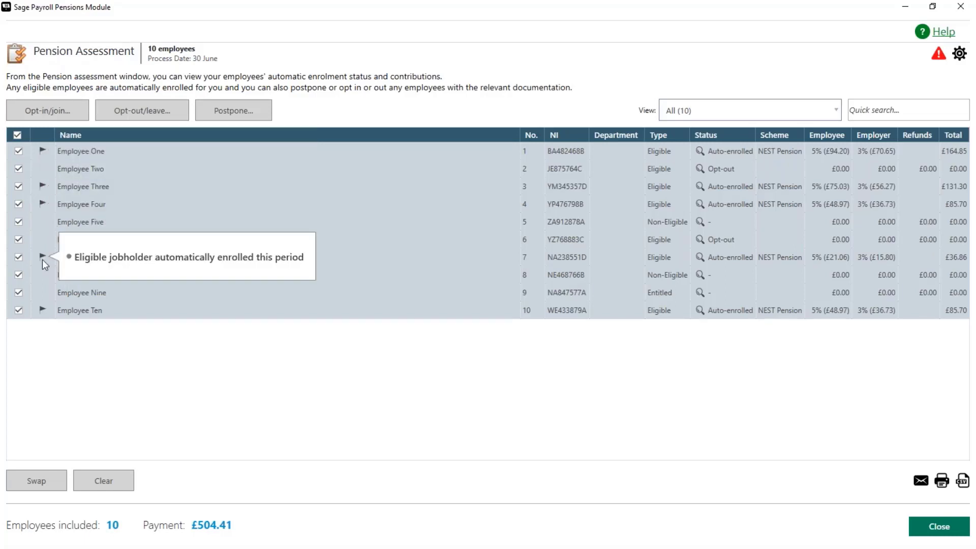
mouse_move(47, 251)
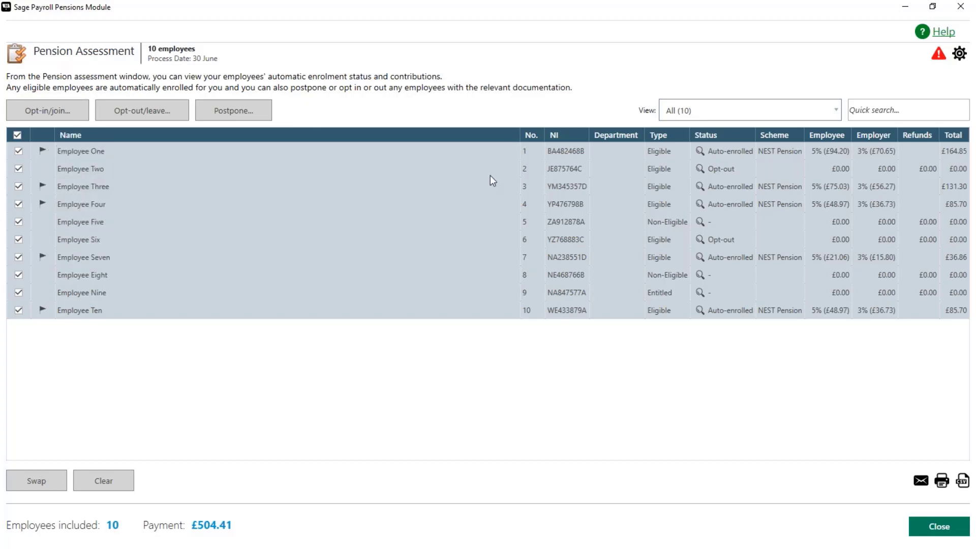
mouse_move(701, 152)
mouse_move(41, 312)
mouse_move(700, 311)
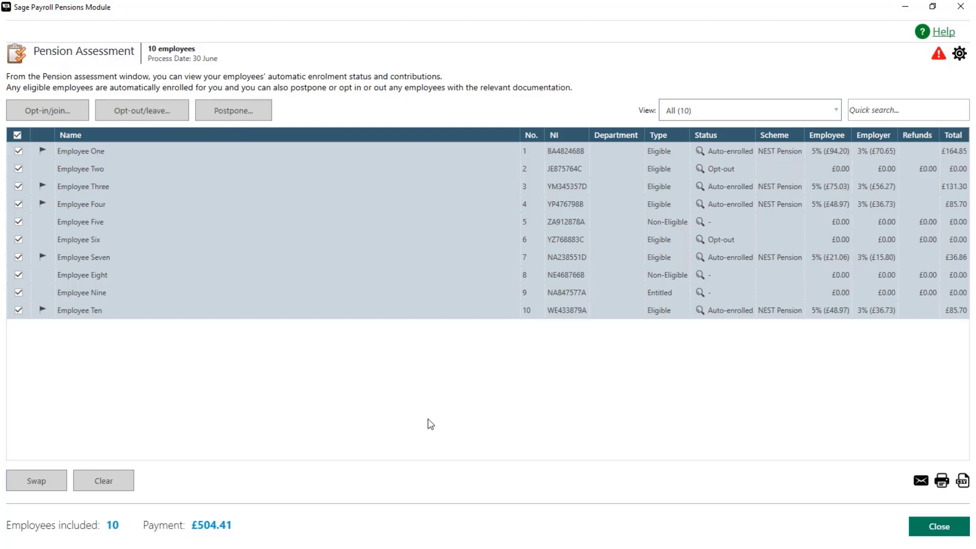
click(944, 534)
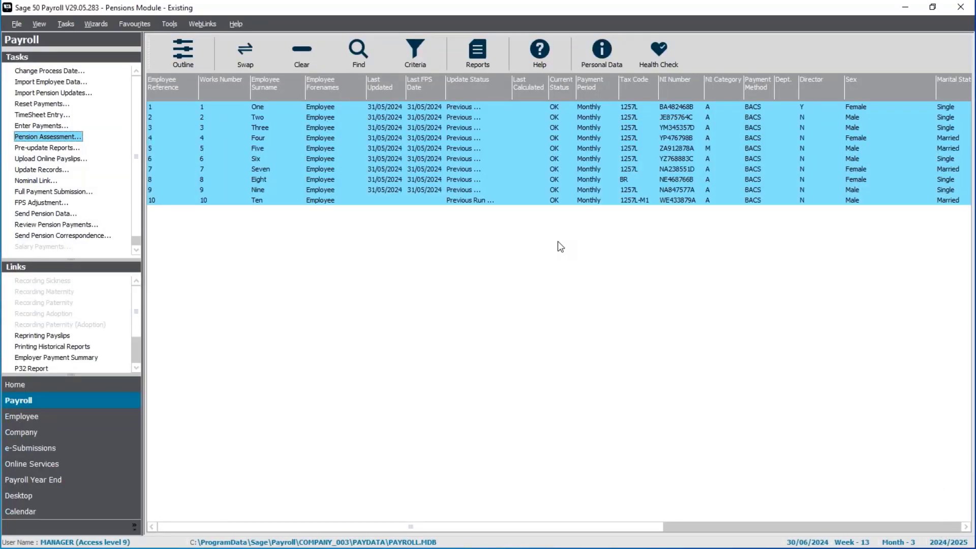
Review the pension scheme, contributions and current status in Employee Ten's record and close the record
click(301, 51)
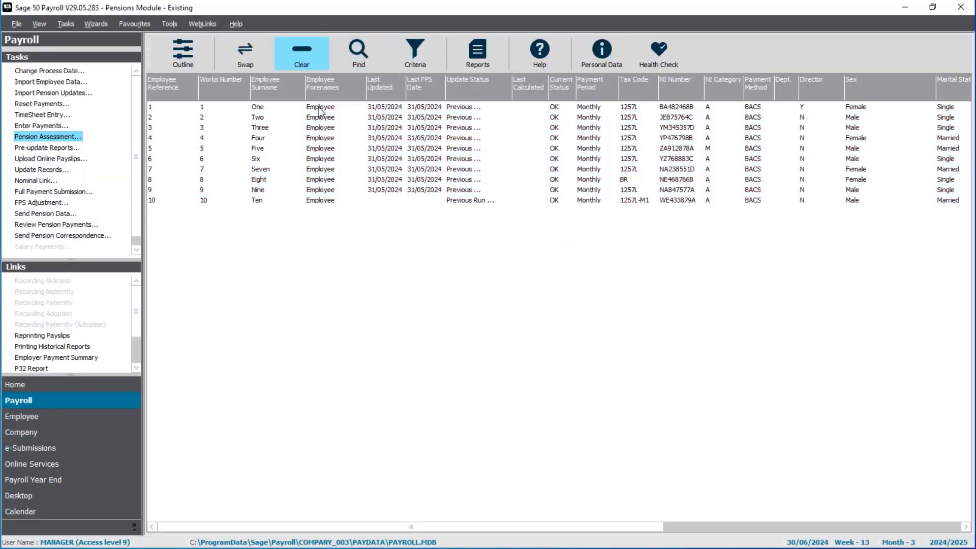
click(328, 201)
double_click(329, 202)
click(374, 168)
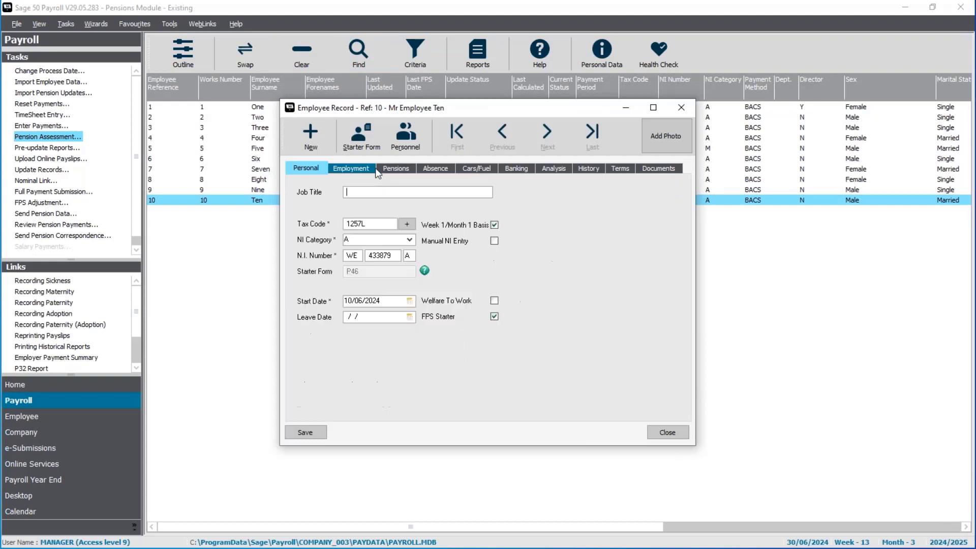
click(394, 170)
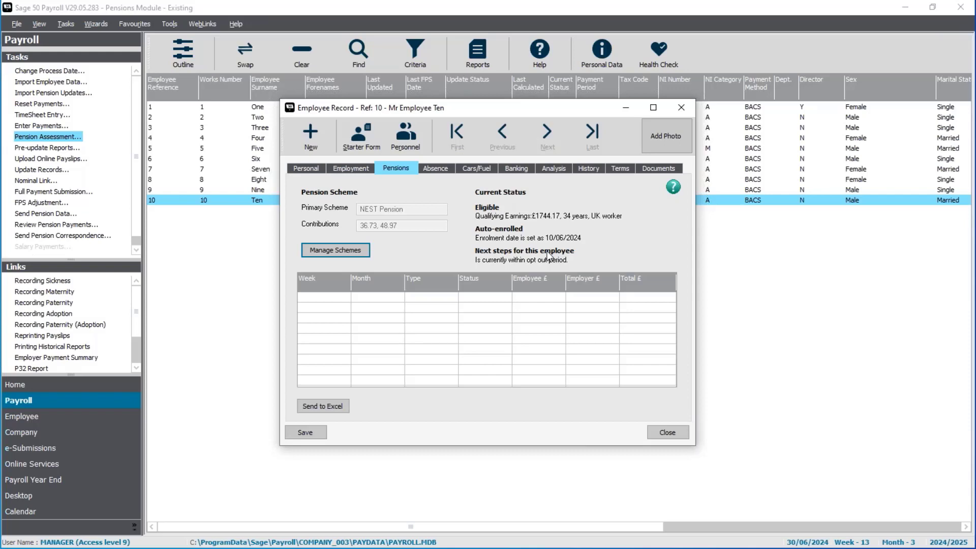
click(668, 433)
Select all employees and update their payroll records for the current period, continuing past the pension assessment reminder
click(304, 53)
click(247, 51)
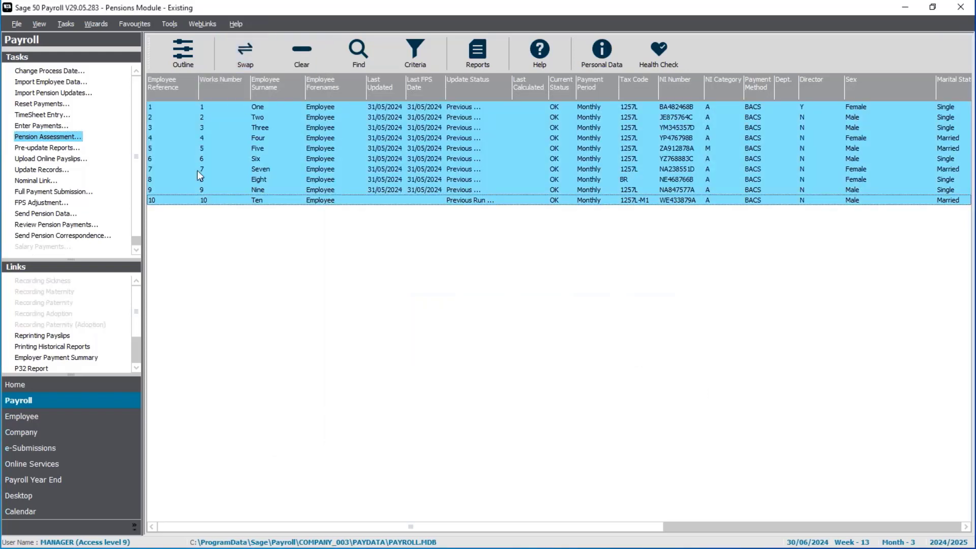
click(40, 171)
click(577, 339)
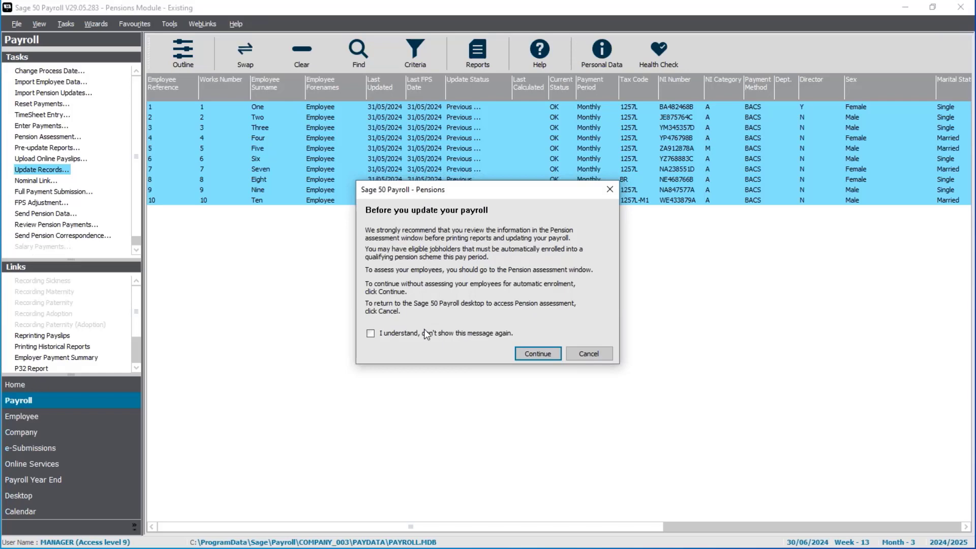
click(534, 353)
click(530, 331)
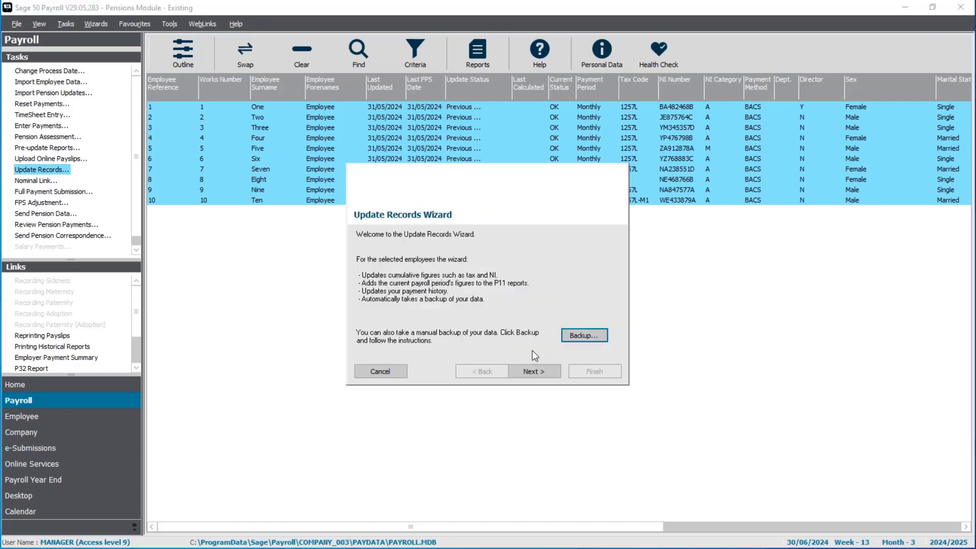
click(535, 371)
click(537, 372)
click(578, 370)
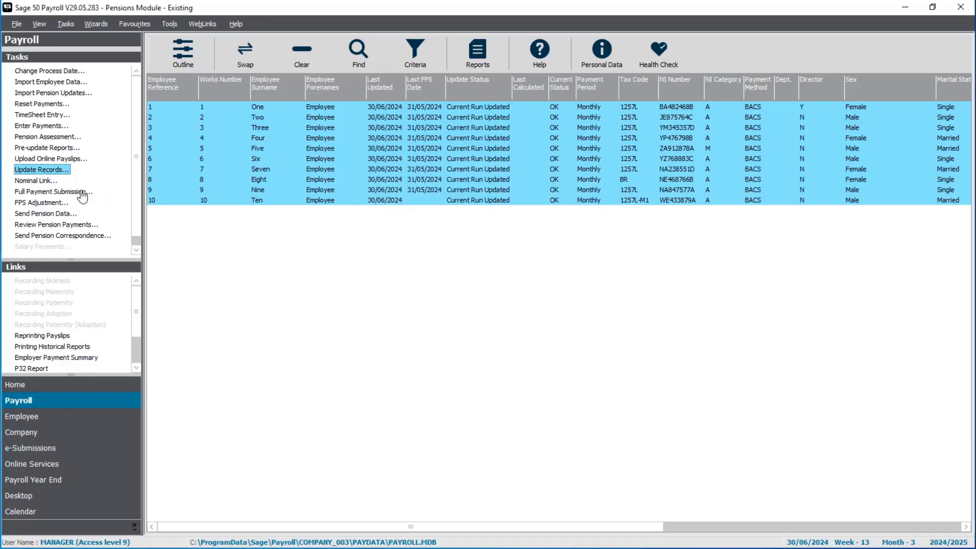
Run the pension payments review report for processing dates between 01/06/2024 and 30/06/2024
double_click(62, 225)
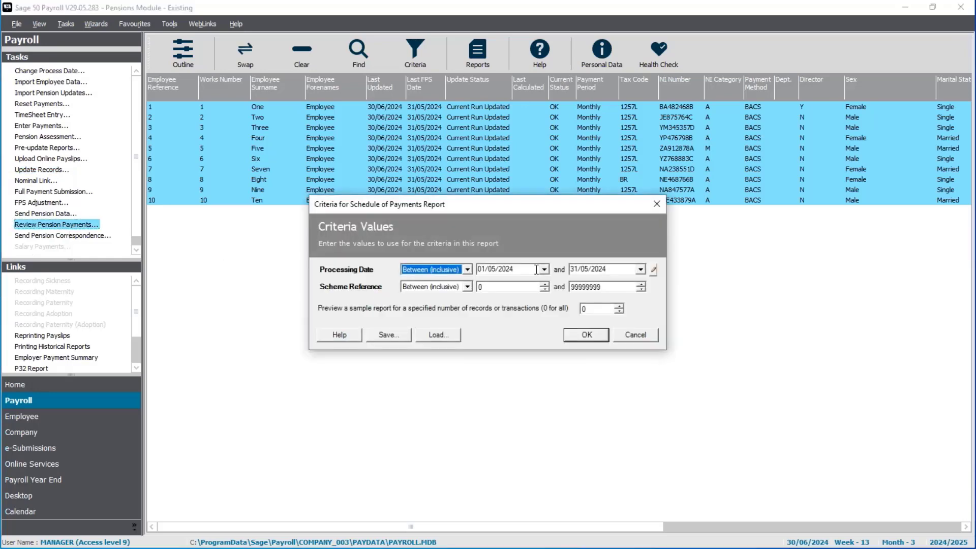
click(537, 269)
text(0)
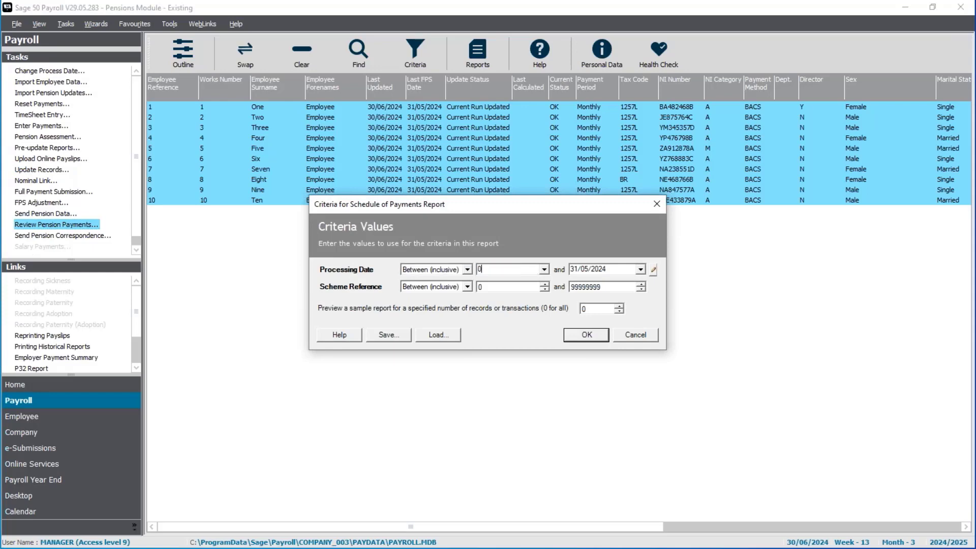
text(1/06/2024)
key(Tab)
text(30/06/2024)
key(Tab)
click(586, 335)
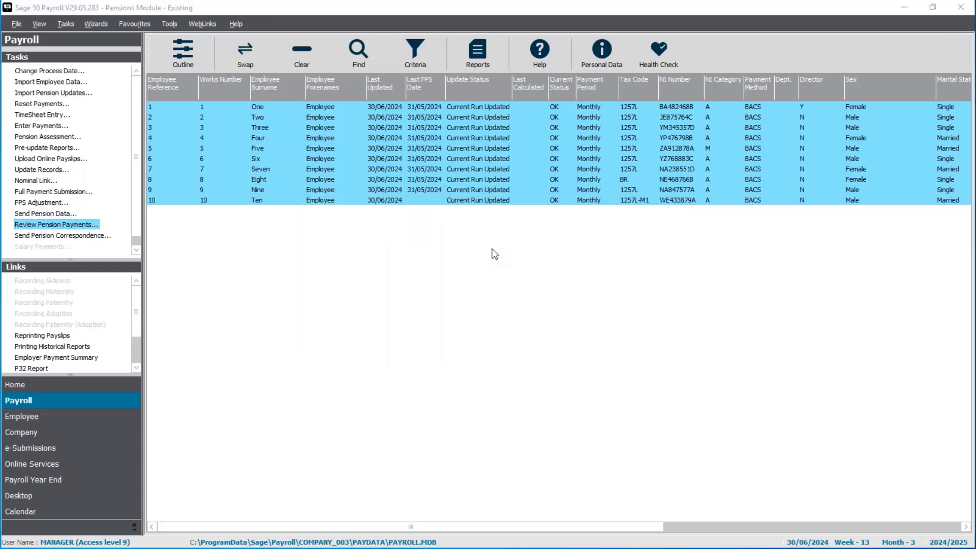
Save the pension payments report as a PDF named PP M3 in the Payroll backups folder
click(220, 219)
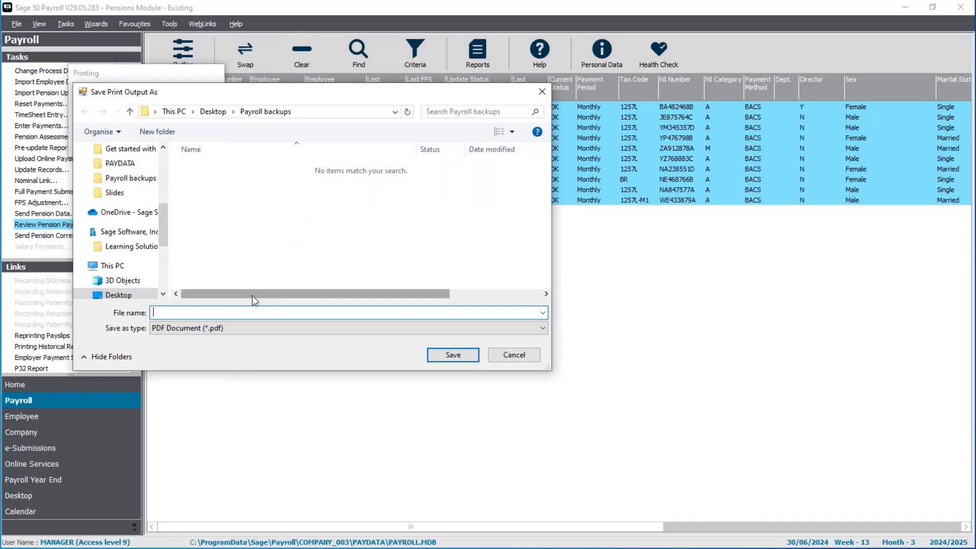
text(PP M3)
click(454, 355)
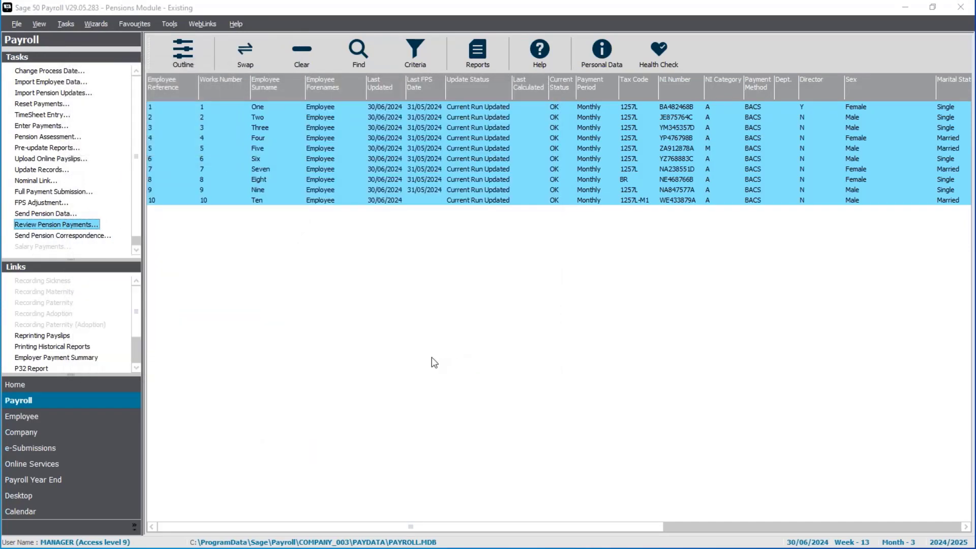
Open the pension correspondence due to be sent and select the Automatic Enrolment General Notices for Employees One to Five
click(72, 236)
double_click(72, 237)
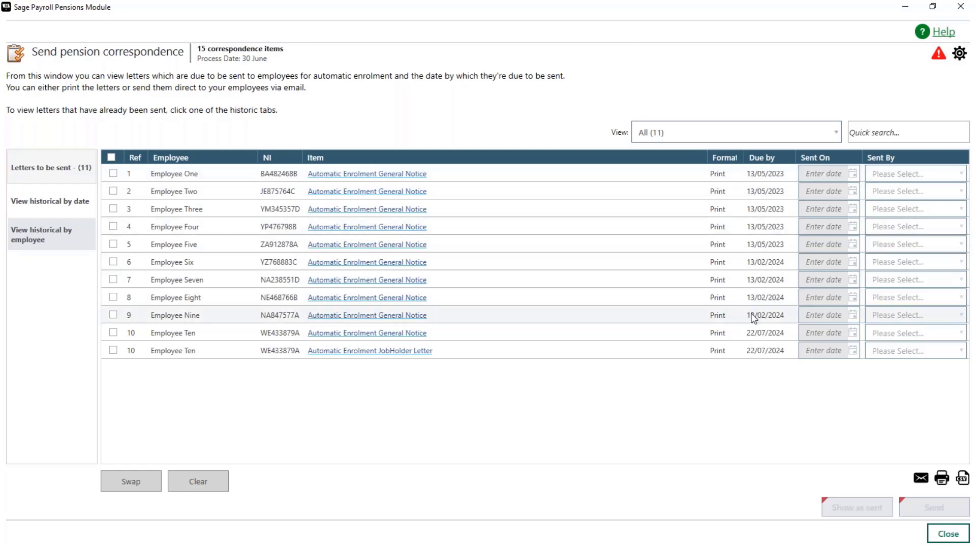
click(112, 172)
click(113, 190)
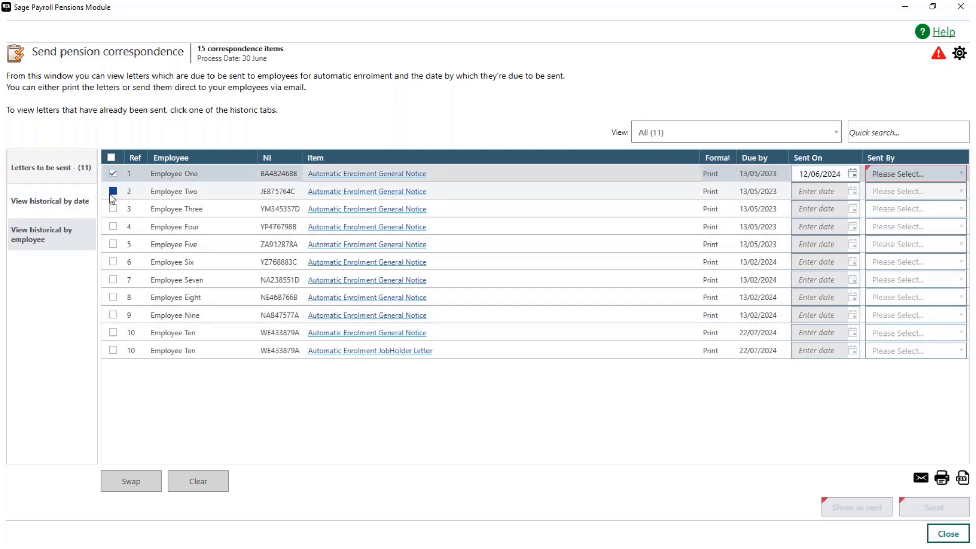
click(113, 209)
click(113, 226)
click(113, 244)
click(113, 262)
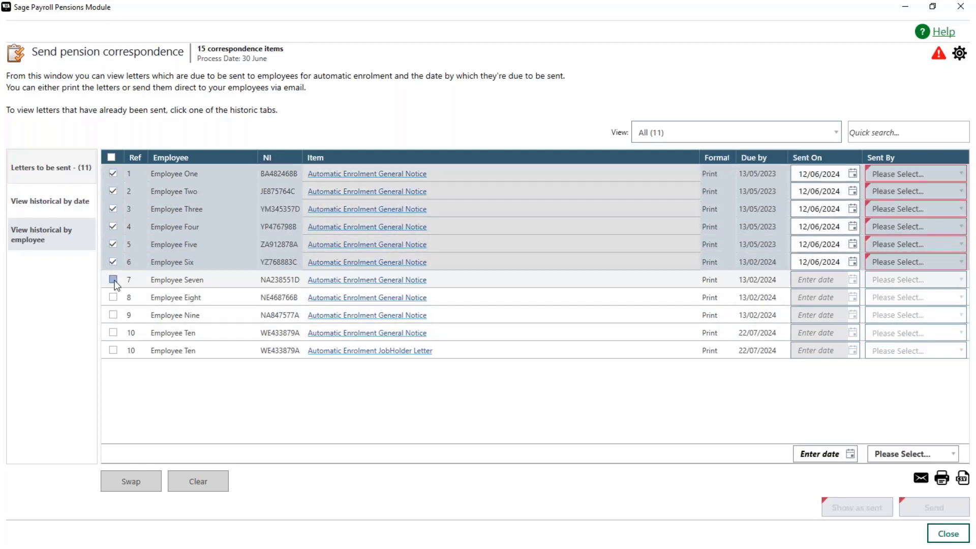
click(113, 279)
click(113, 297)
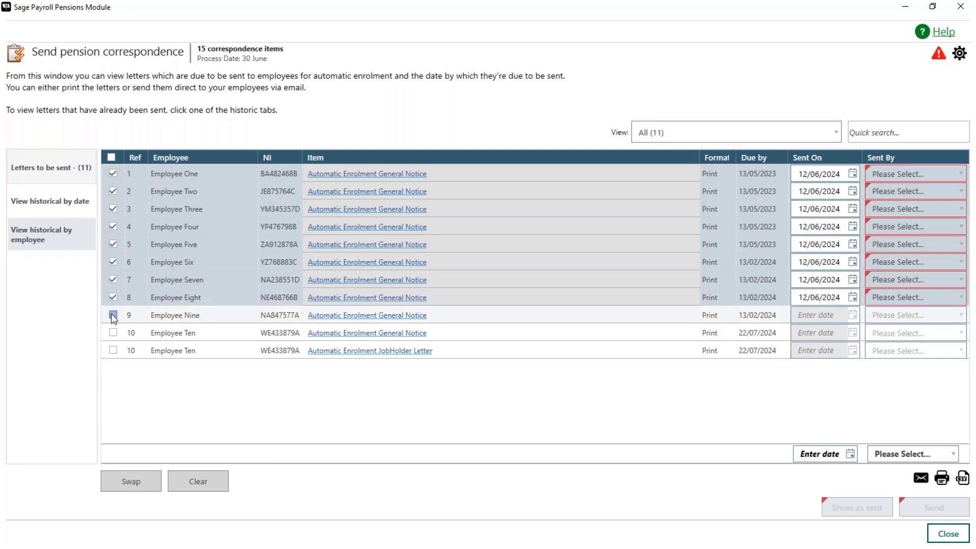
click(112, 313)
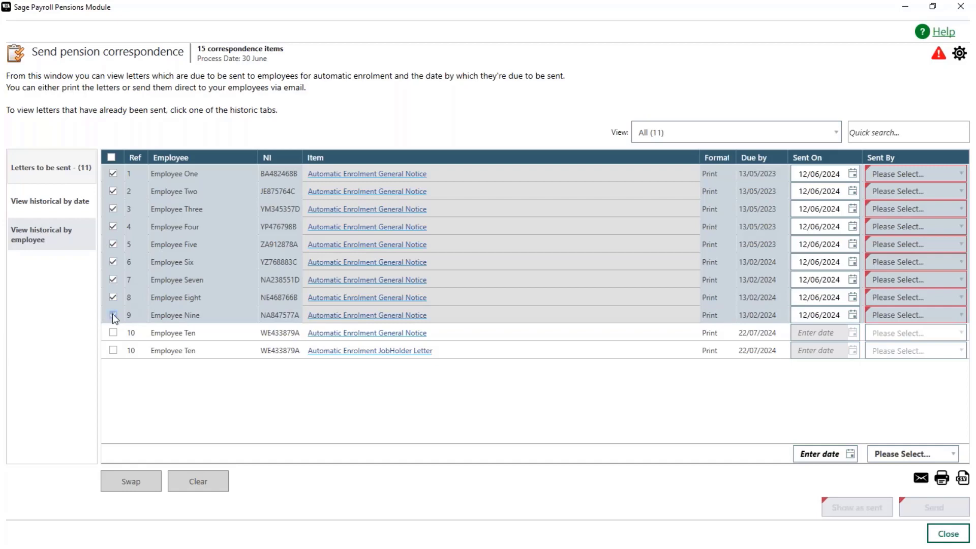
click(111, 313)
click(112, 298)
click(113, 280)
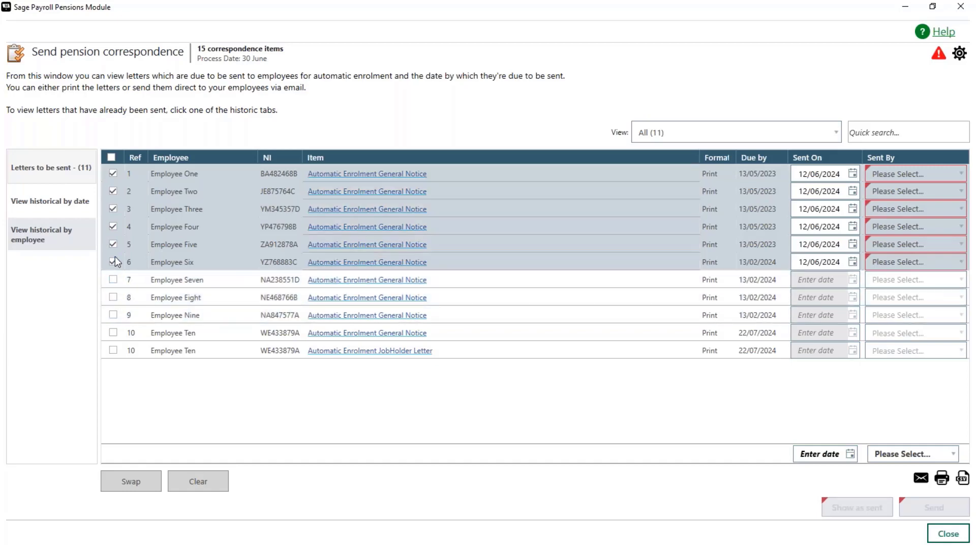
click(112, 262)
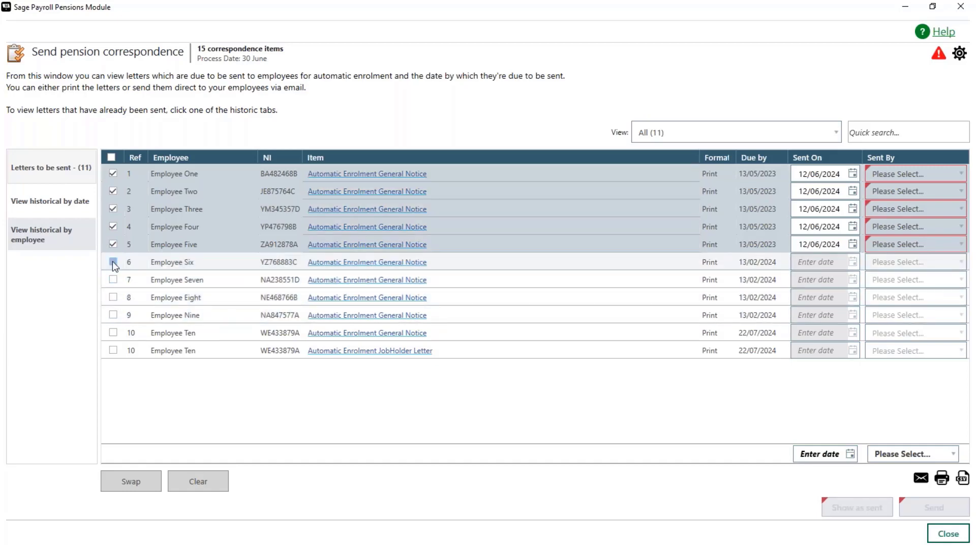
Set the selected letters' sent date to 01/04/2023 and sender to User, and mark them as sent without printing copies
click(810, 454)
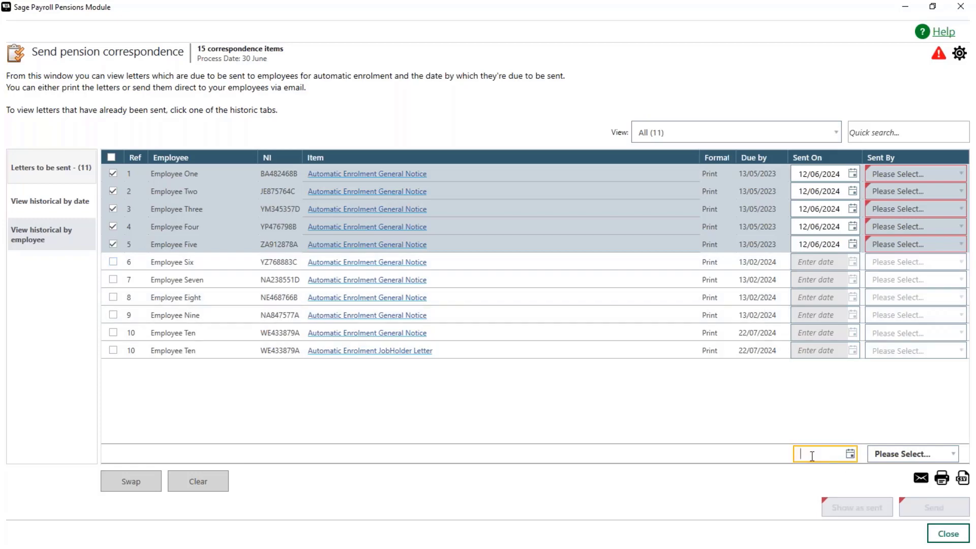
text(01/04/2023)
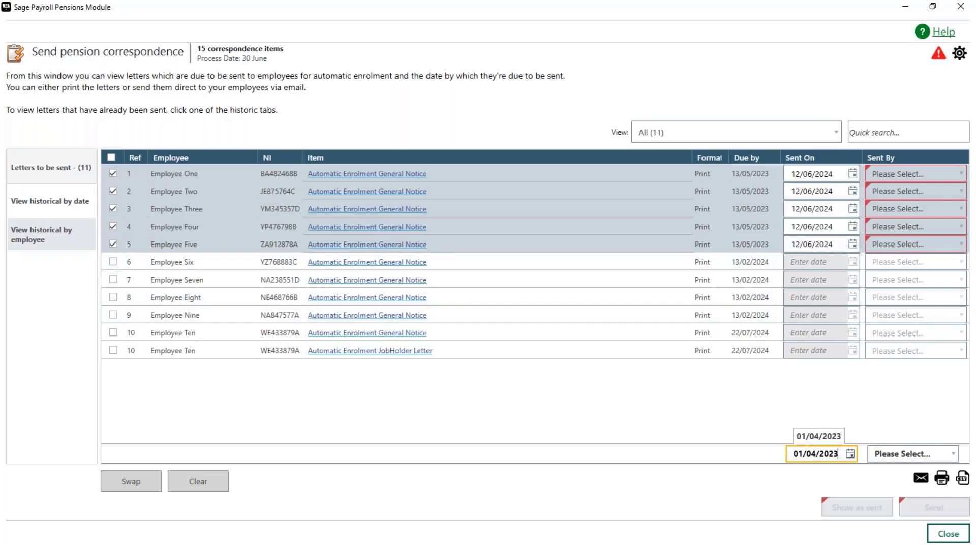
key(Tab)
click(942, 453)
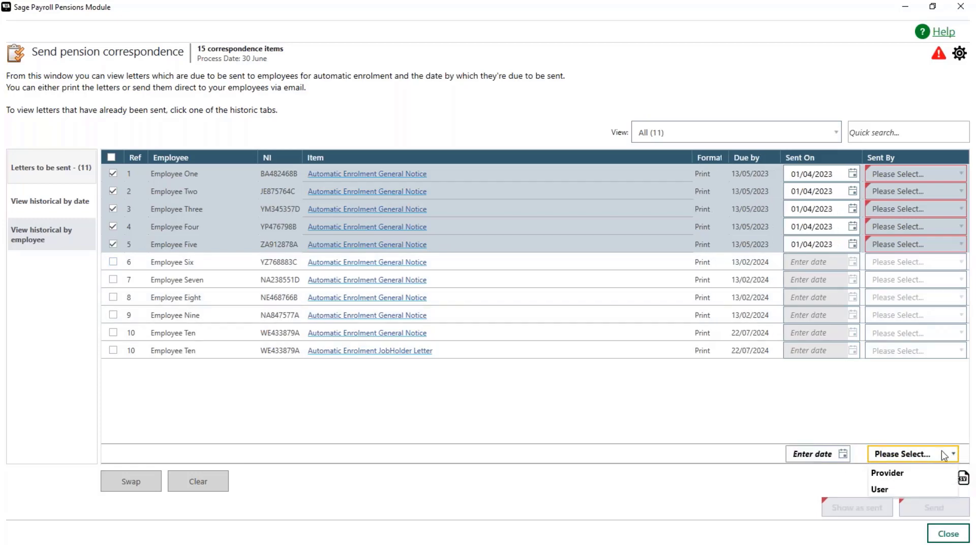
click(913, 486)
click(870, 508)
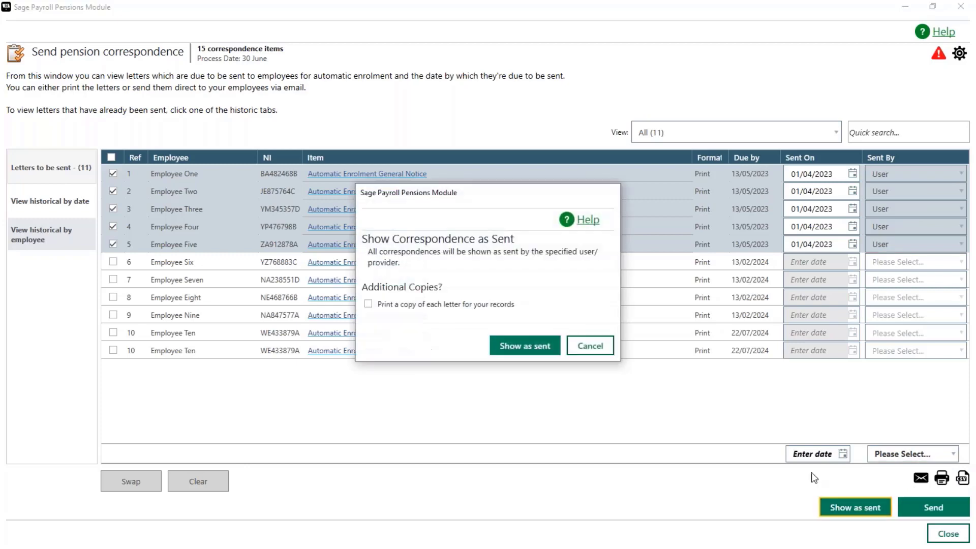
click(525, 346)
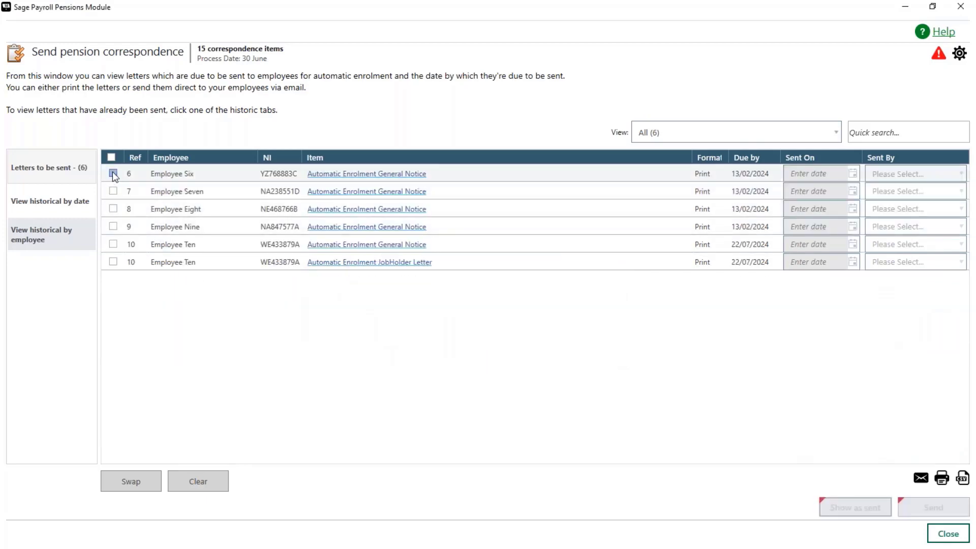
Mark the General Notices for Employees Six to Nine as sent by User on 02/01/2024, without printing copies
click(113, 173)
click(114, 192)
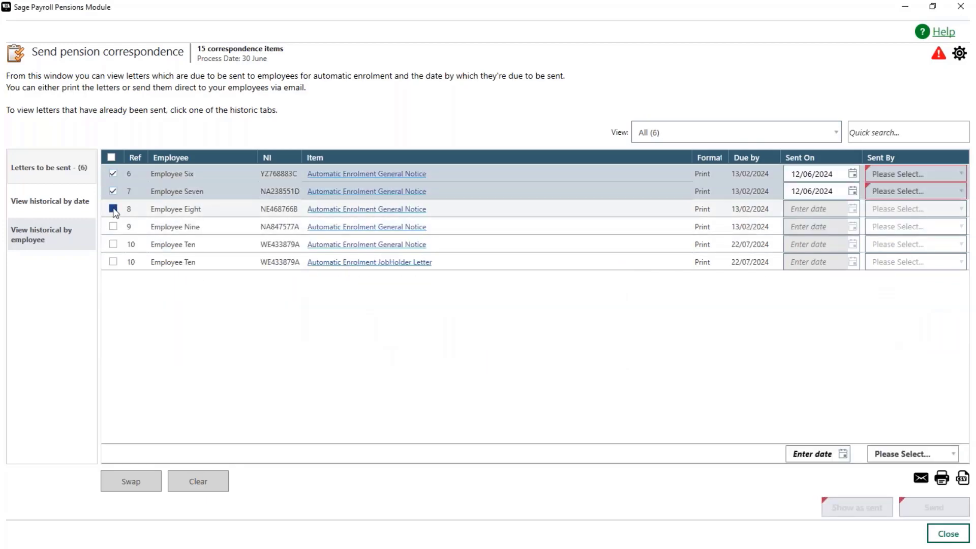
click(113, 209)
click(113, 227)
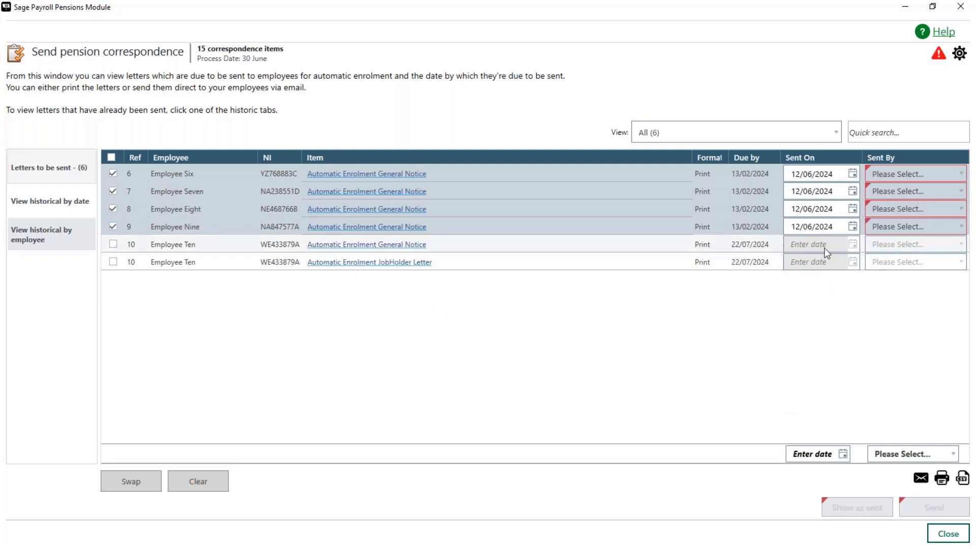
click(813, 454)
text(02/)
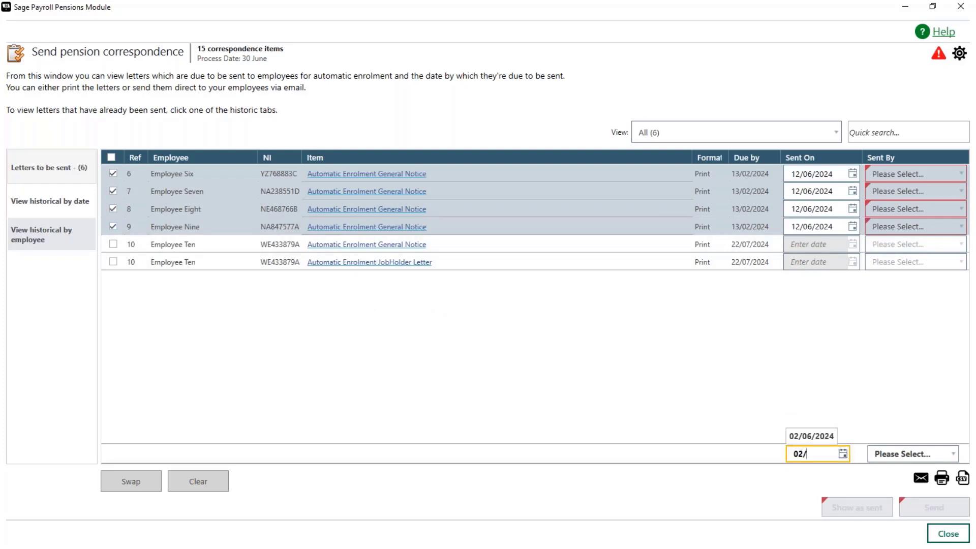
text(01/2024)
key(Tab)
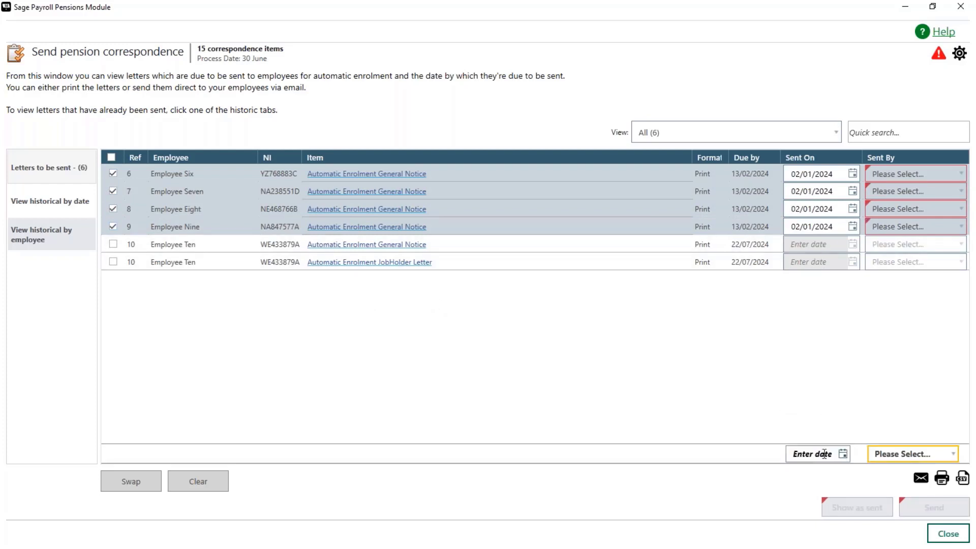
click(920, 453)
click(896, 484)
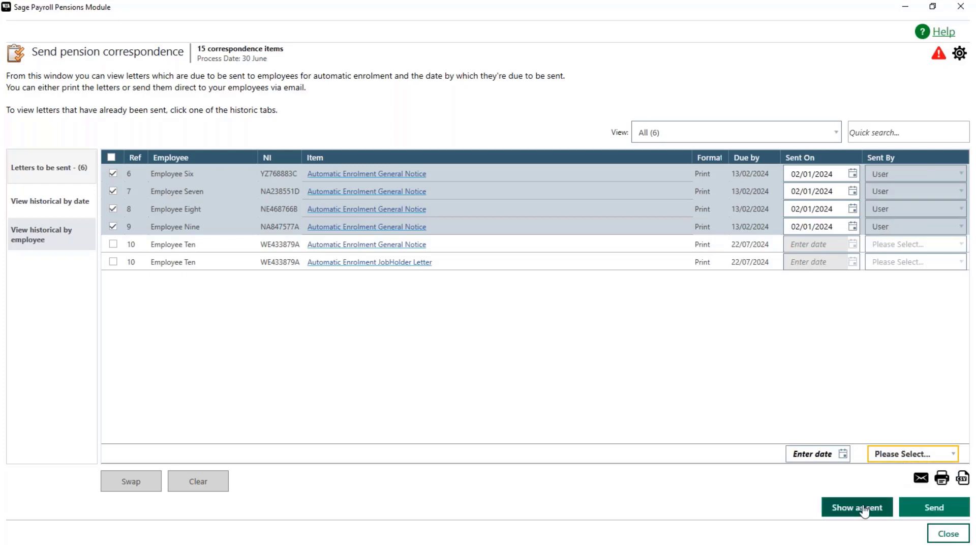
click(864, 508)
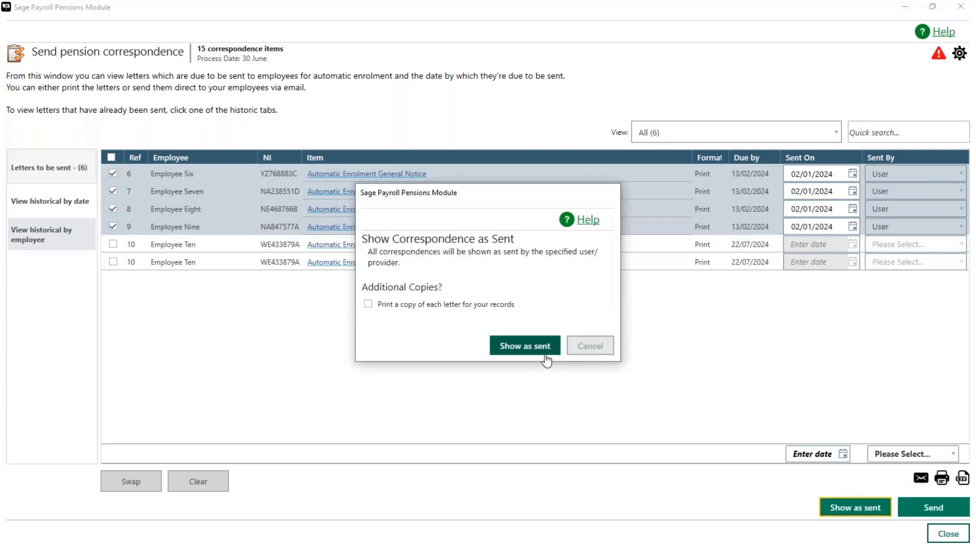
click(544, 350)
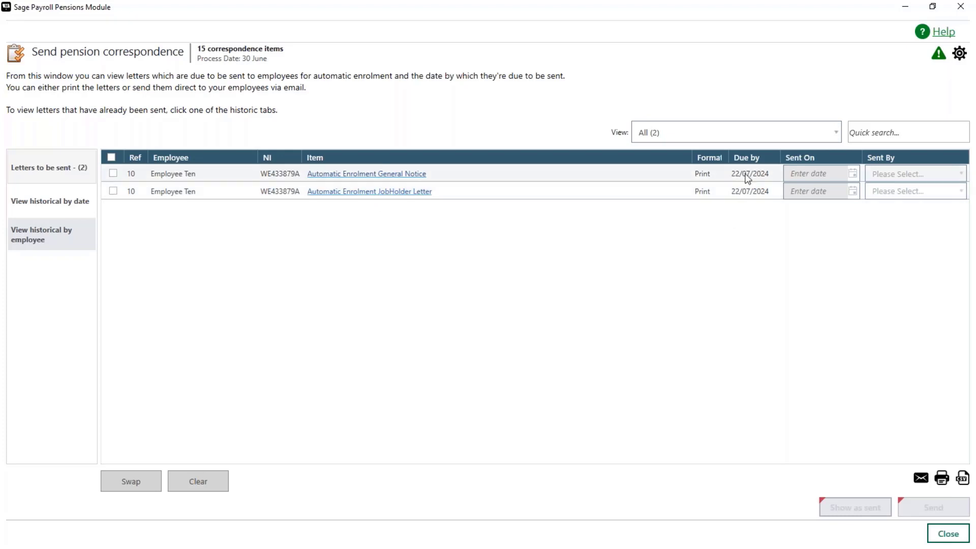
Select both remaining letters for Employee Ten and set their sent date to 30/06/2024 and sender to User
click(112, 158)
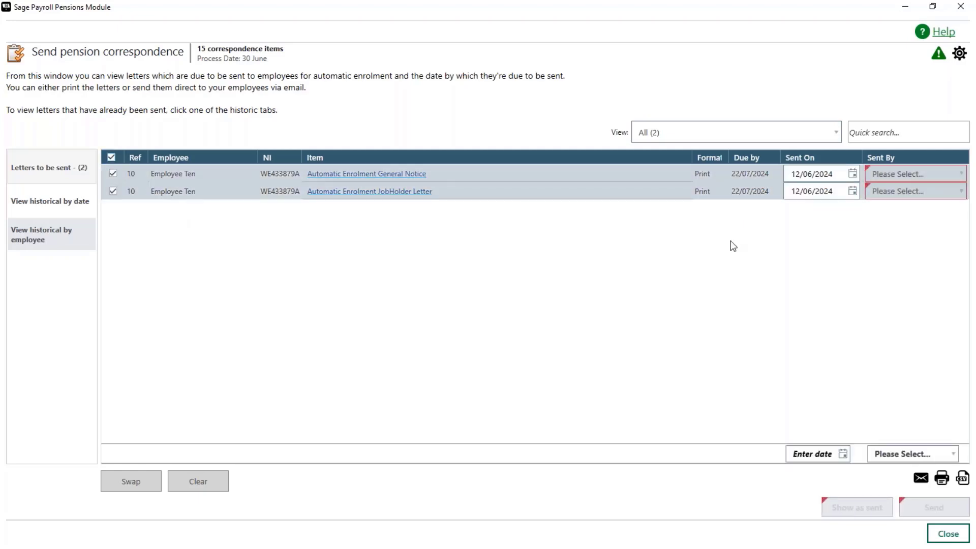
click(810, 458)
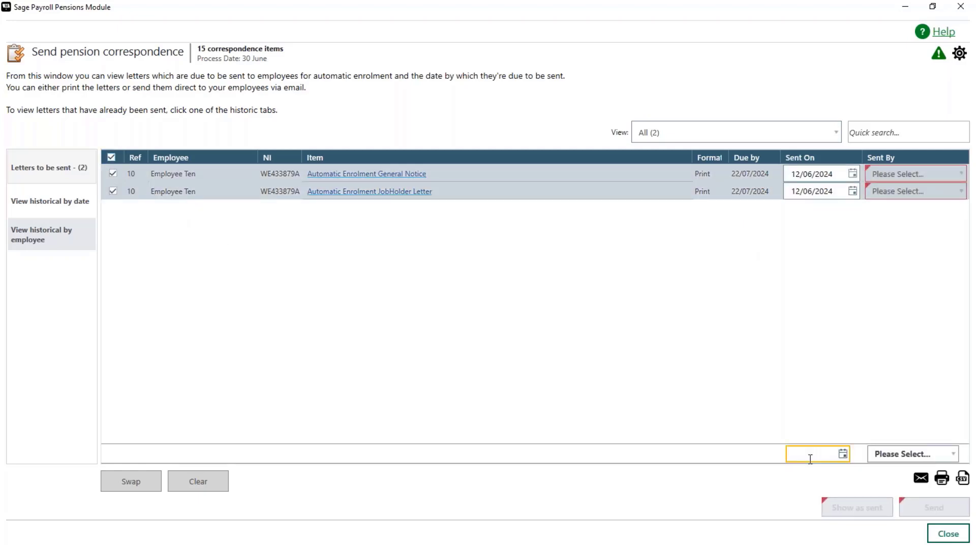
text(30/06/2024)
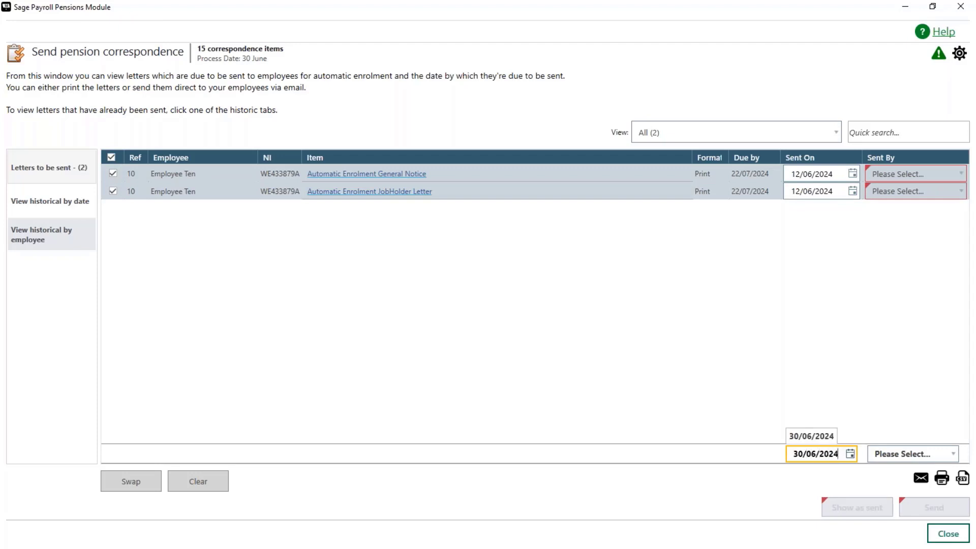
key(Tab)
click(911, 451)
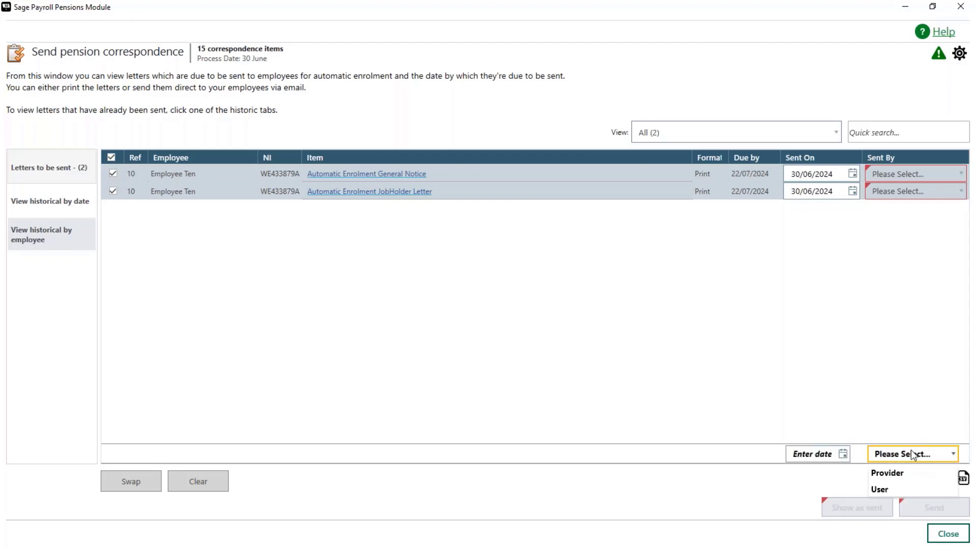
click(888, 488)
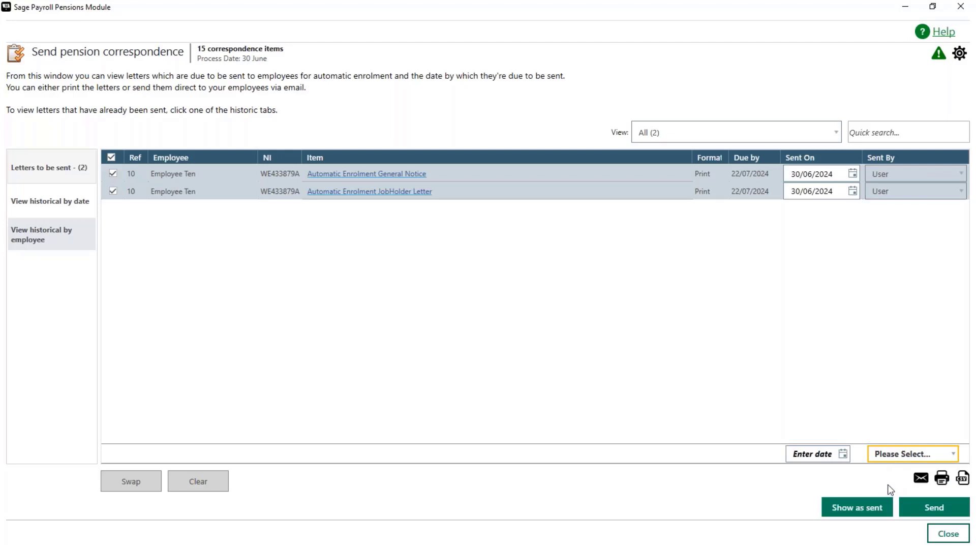
Switch the sender of both Employee Ten letters to Provider, and return it to User
click(896, 454)
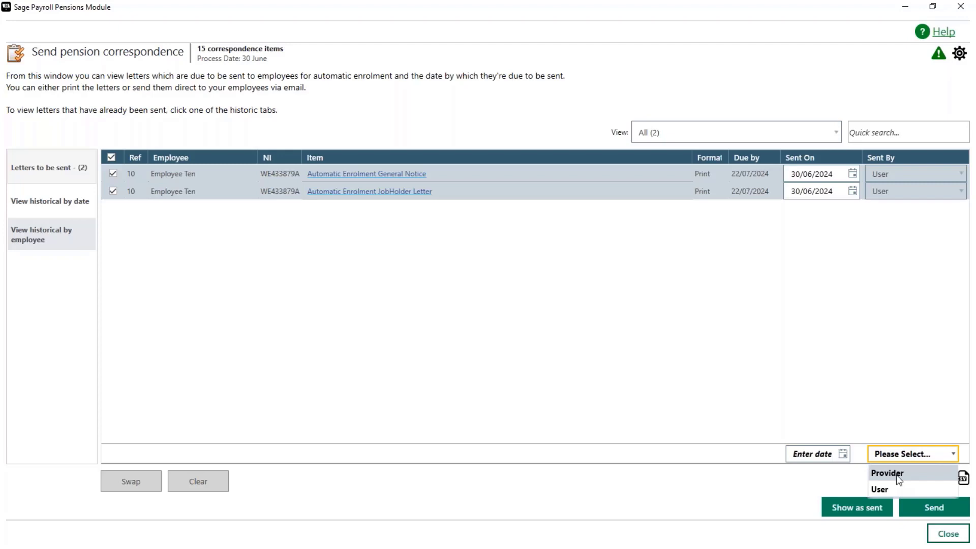
click(896, 475)
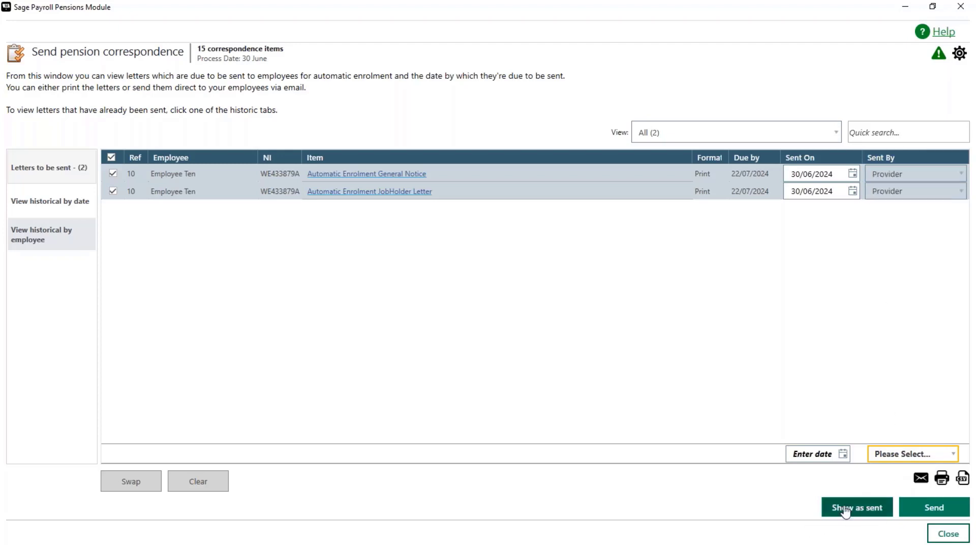
click(894, 453)
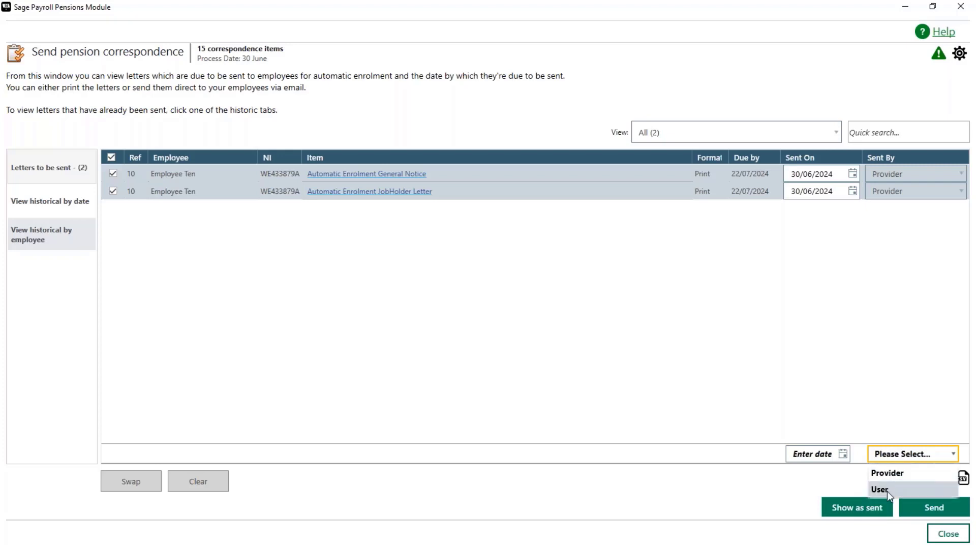
click(886, 491)
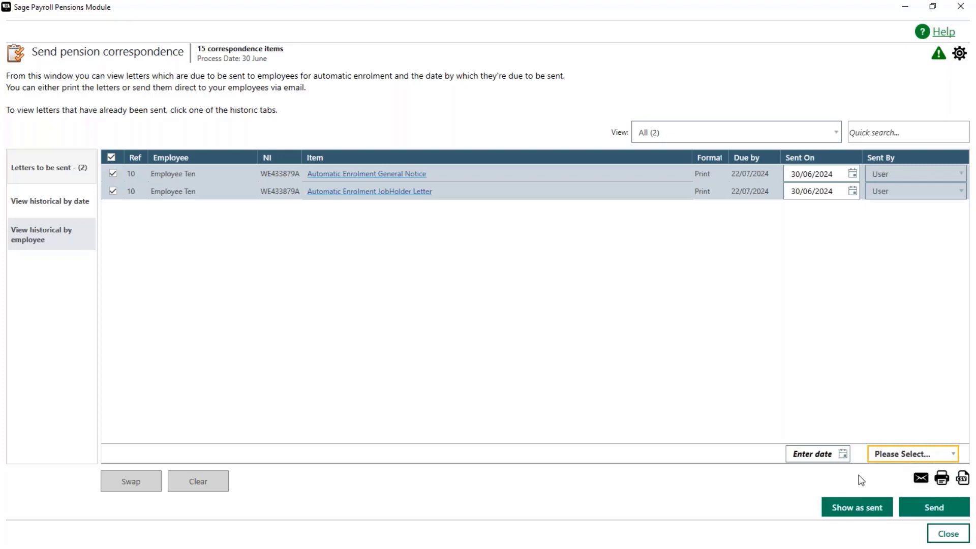
Send both Employee Ten letters using the specified format without duplicates, cancelling the General Notice print job
click(915, 509)
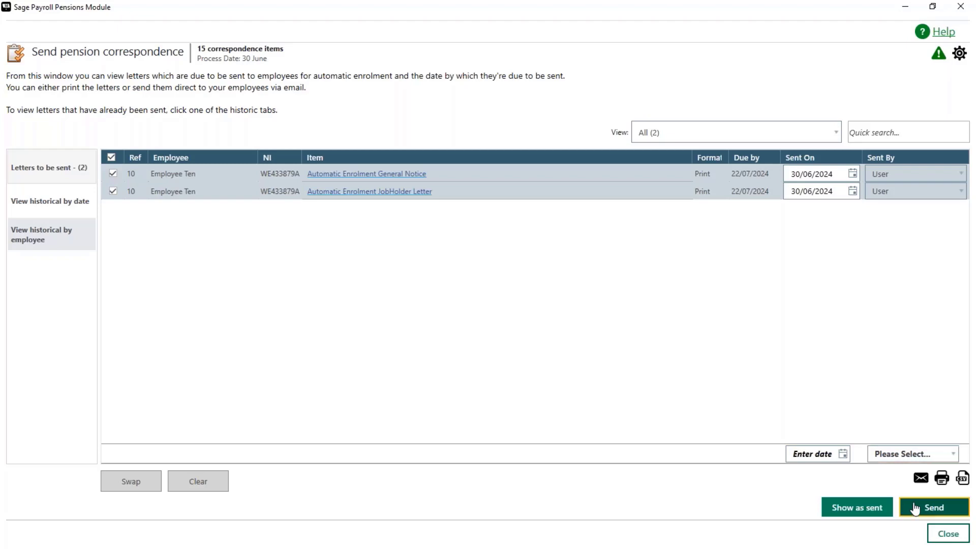
click(529, 348)
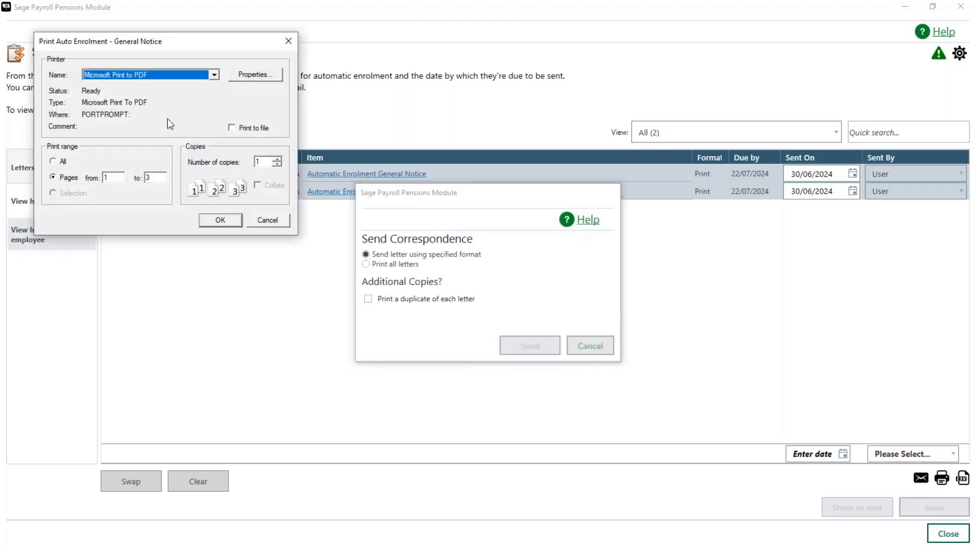
click(275, 223)
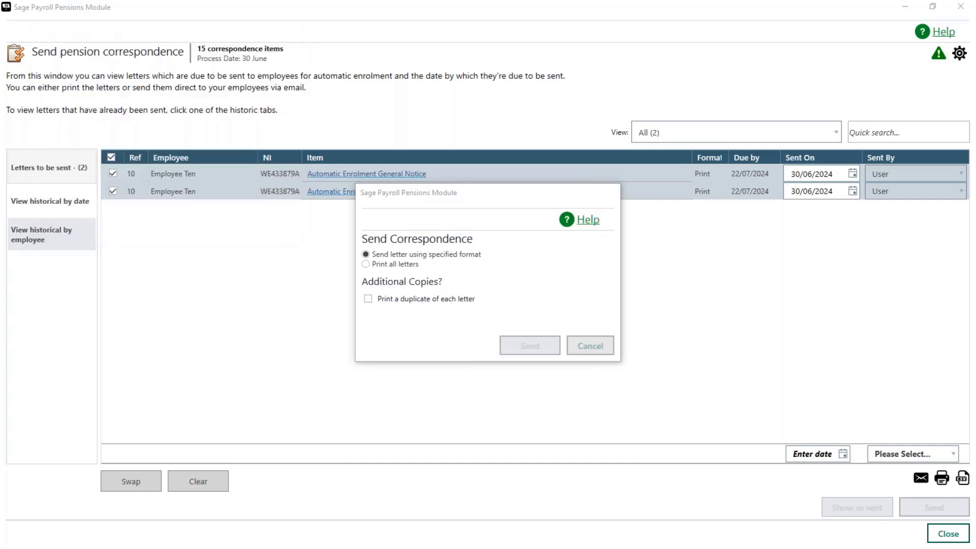
key(Return)
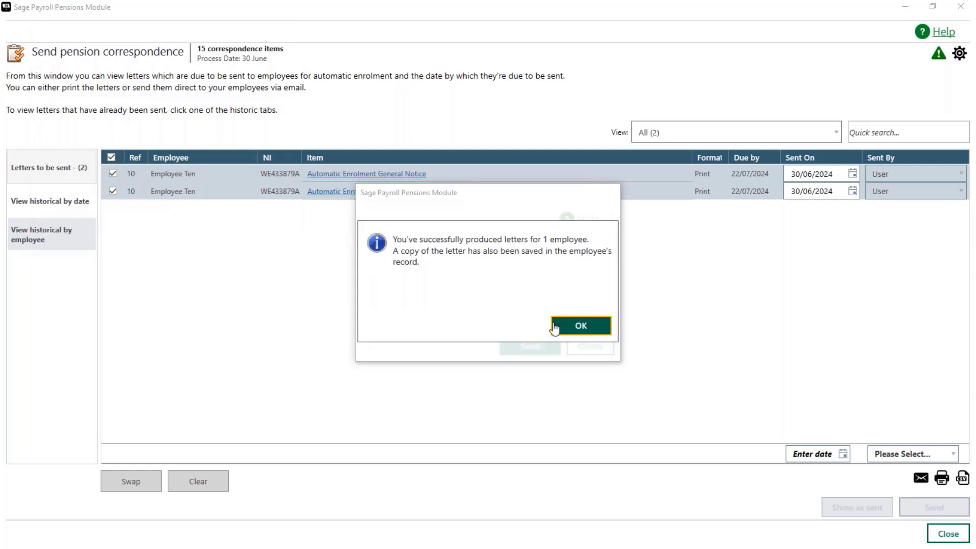
click(554, 328)
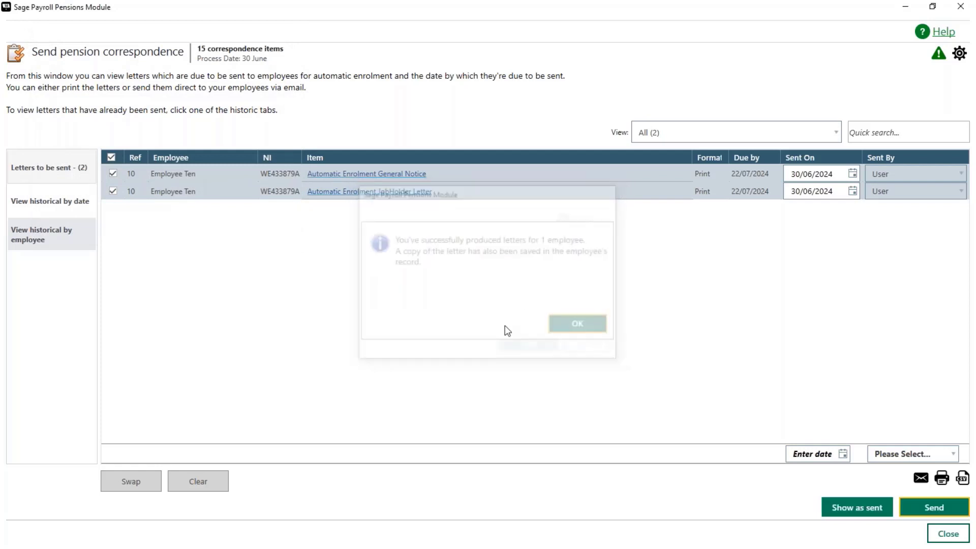
Review the historical correspondence by the sent dates 01/04/2023, 02/01/2024 and 30/06/2024, and close the correspondence window
click(33, 197)
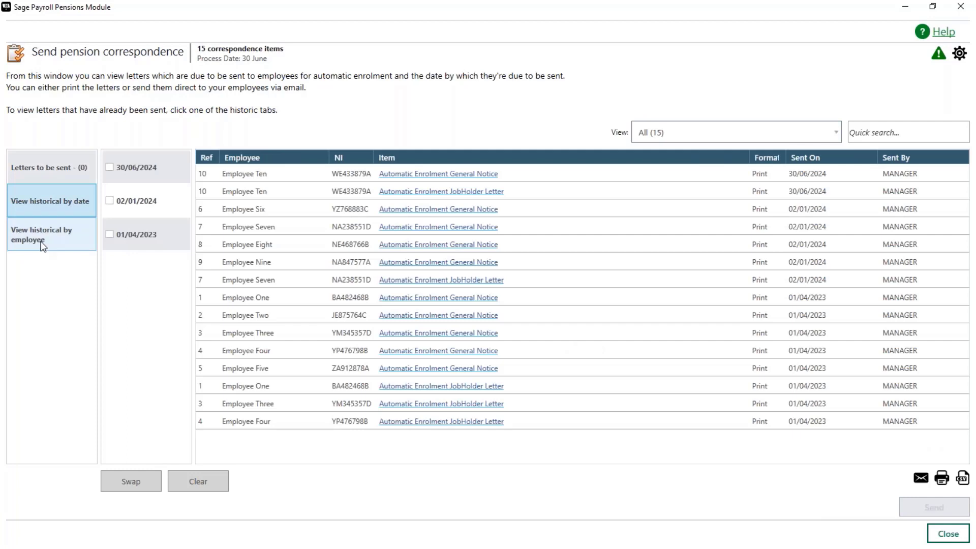
click(135, 237)
click(140, 206)
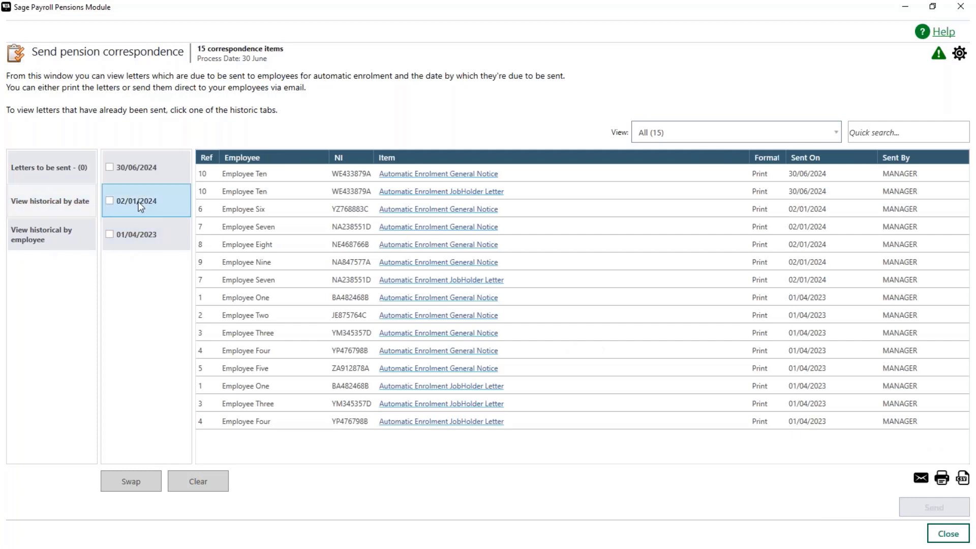
click(109, 234)
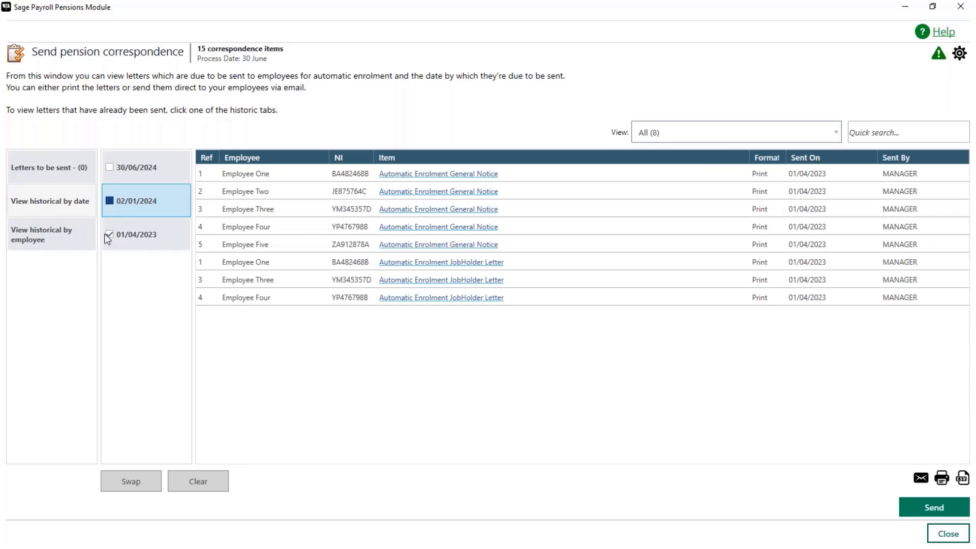
click(109, 234)
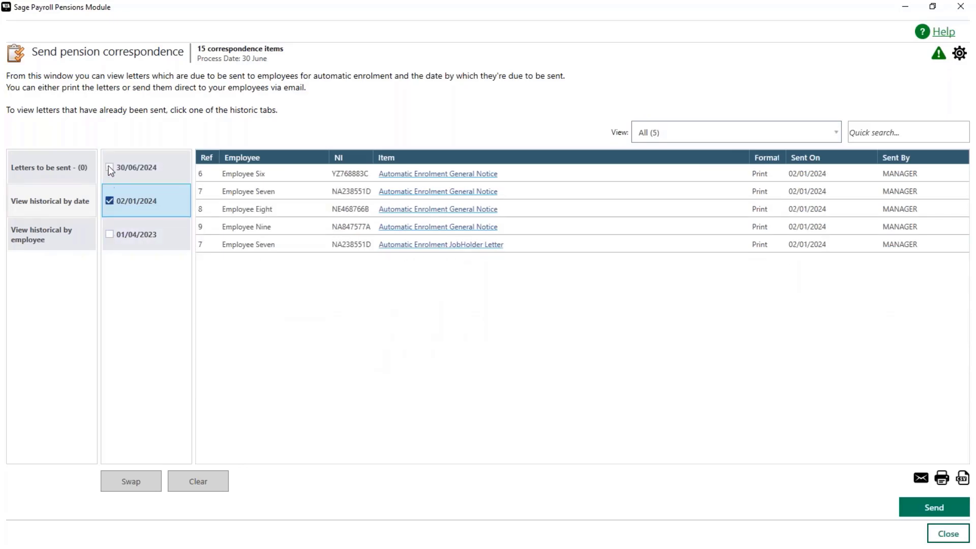
click(109, 168)
click(109, 201)
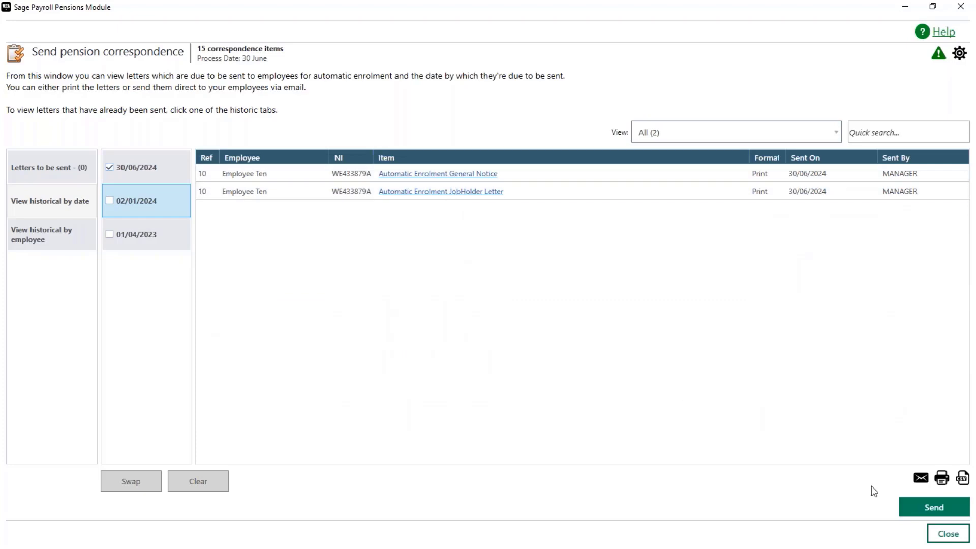
click(948, 534)
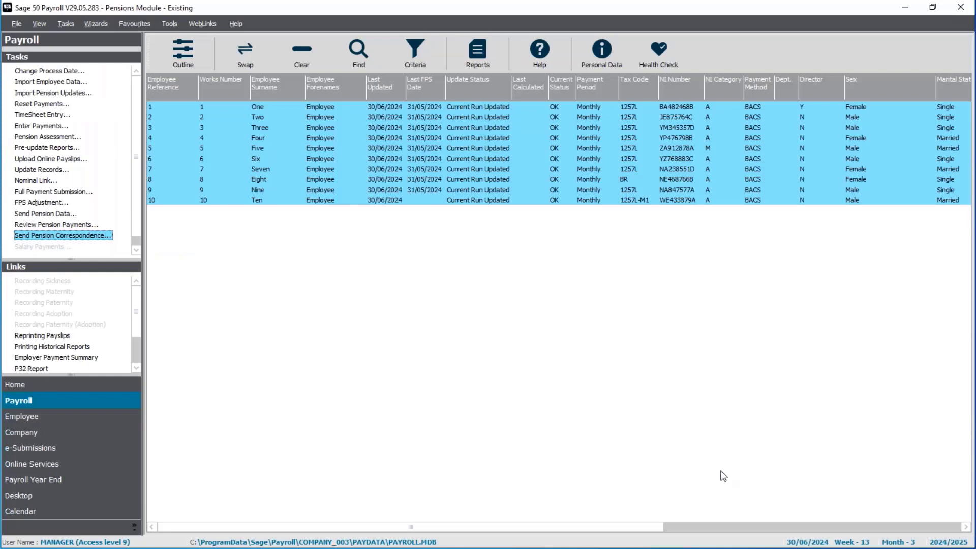